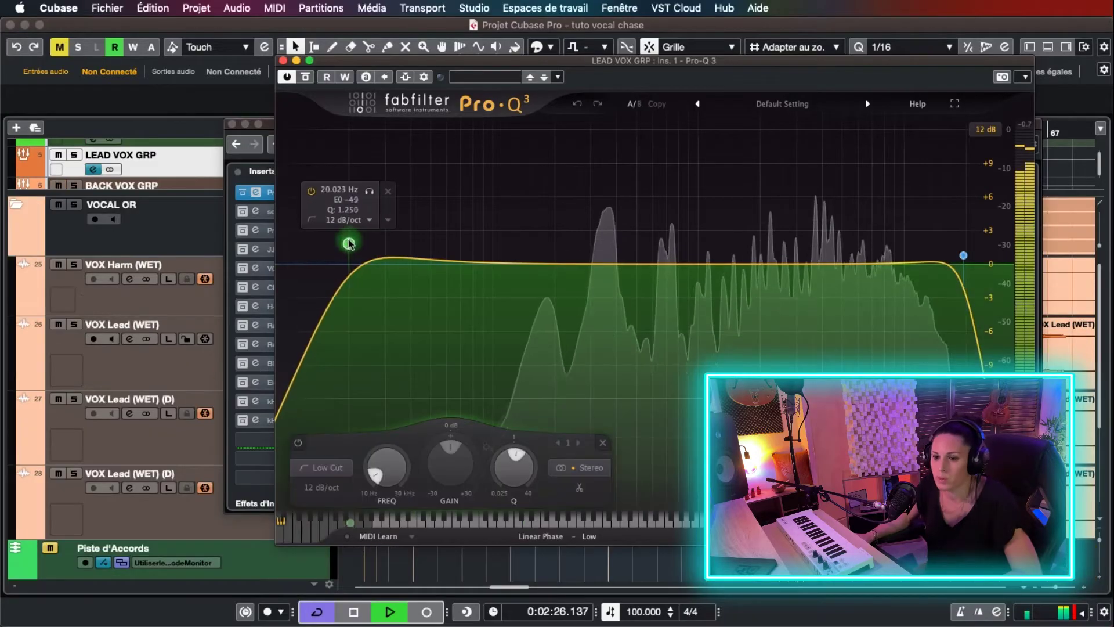
Set the lead vocal's low cut to about 150 Hz and high cut to about 17.9 kHz in Pro-Q 3, ending playback.
{"action": "left_click_drag", "start_coordinate": [348, 241], "coordinate": [527, 232]}
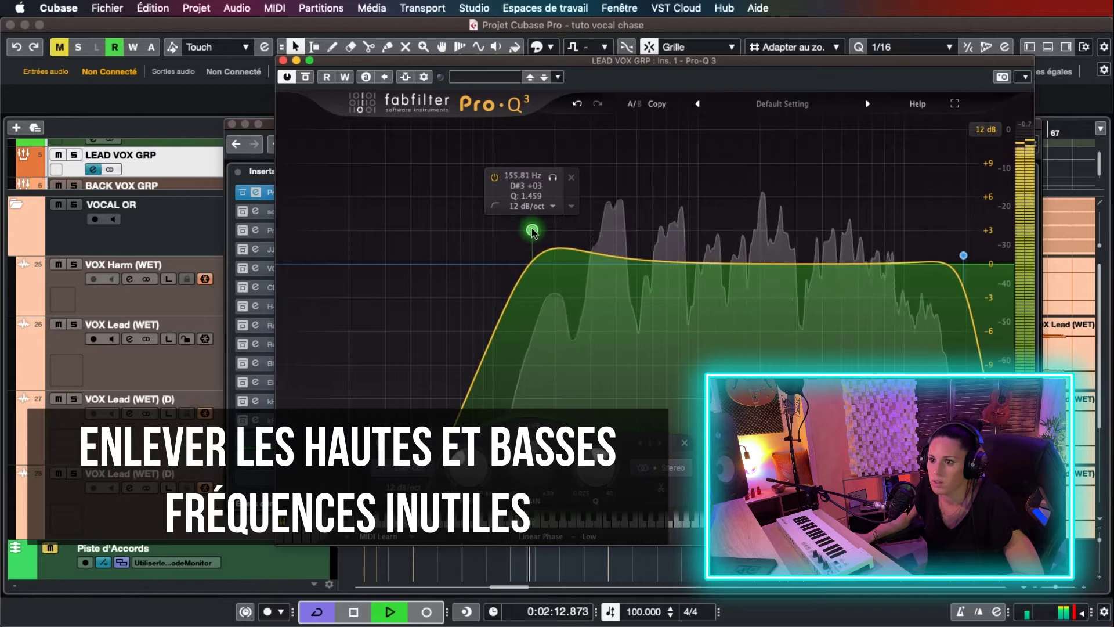
{"action": "left_click_drag", "start_coordinate": [538, 235], "coordinate": [516, 238]}
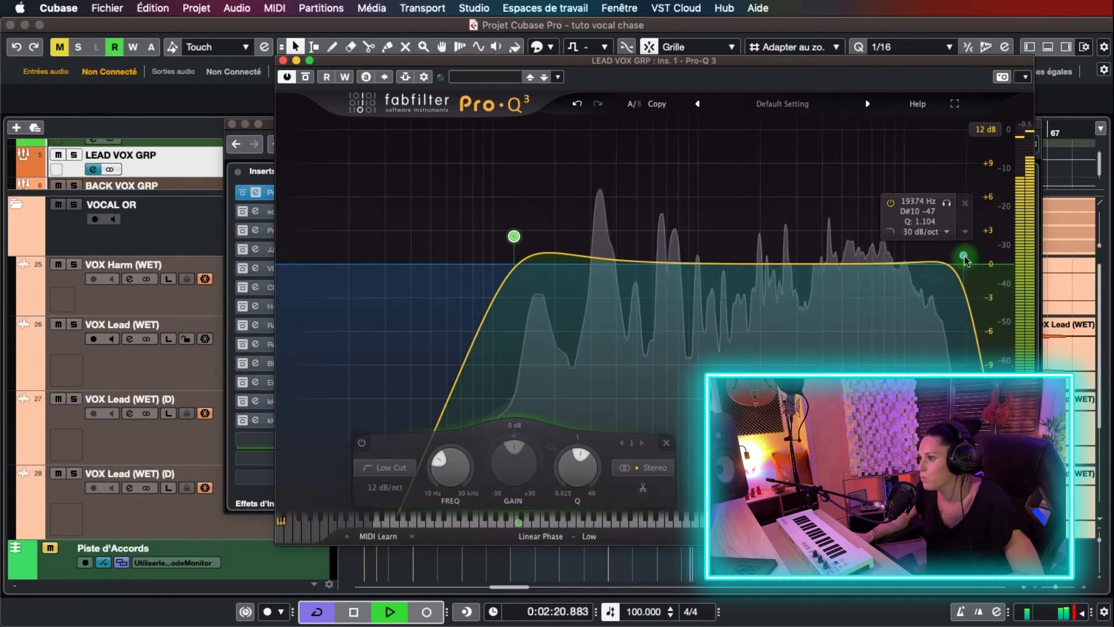
{"action": "left_click_drag", "start_coordinate": [964, 257], "coordinate": [953, 257]}
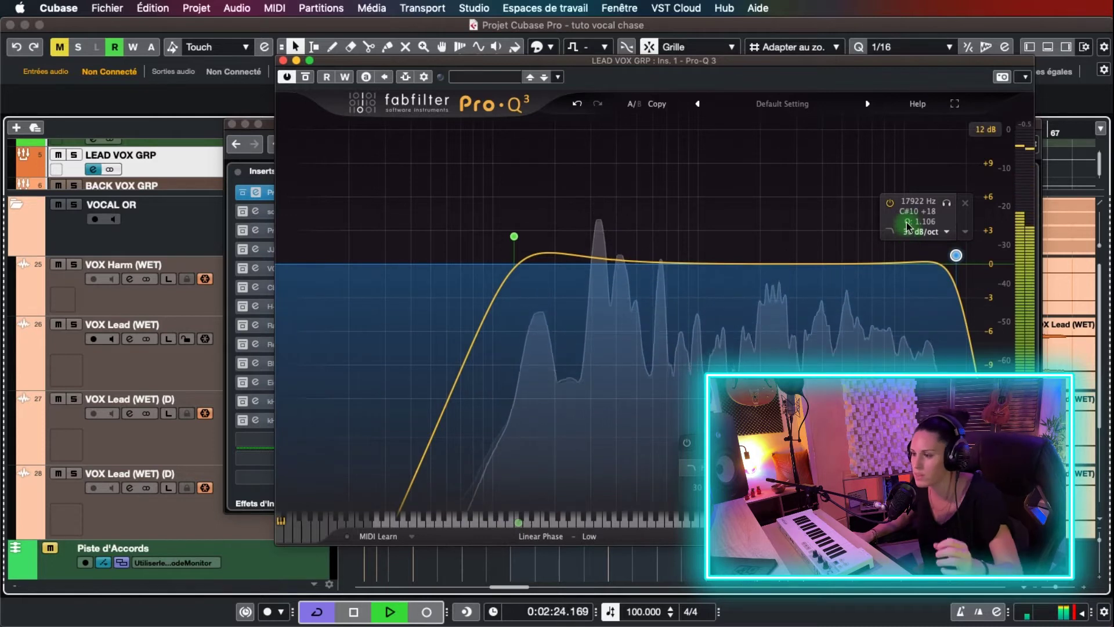
{"action": "key", "text": "space"}
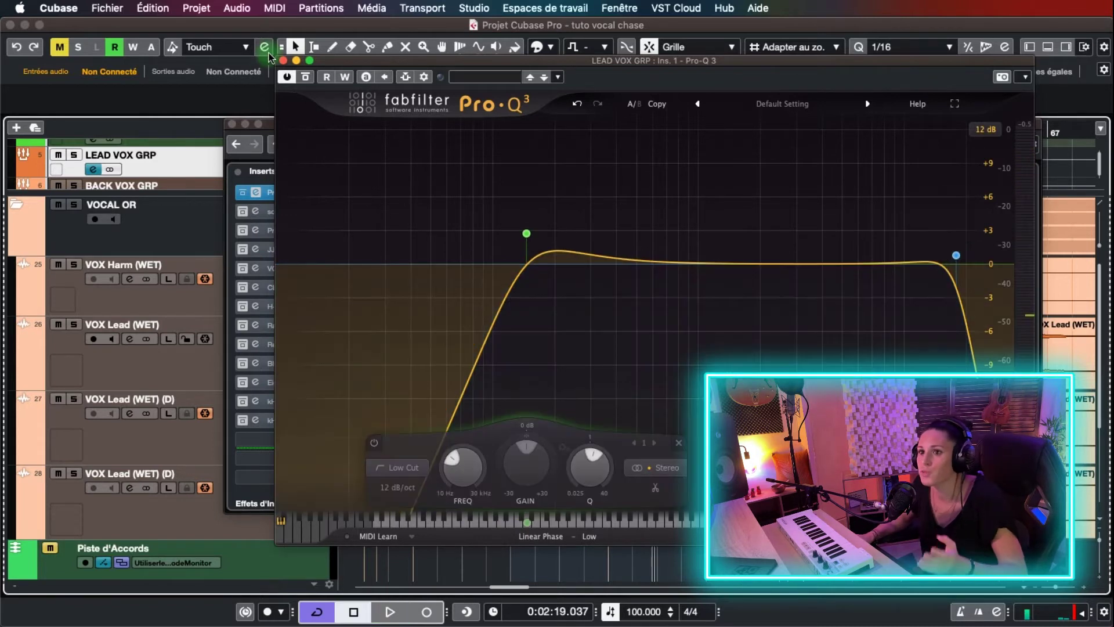
{"action": "left_click", "coordinate": [283, 60]}
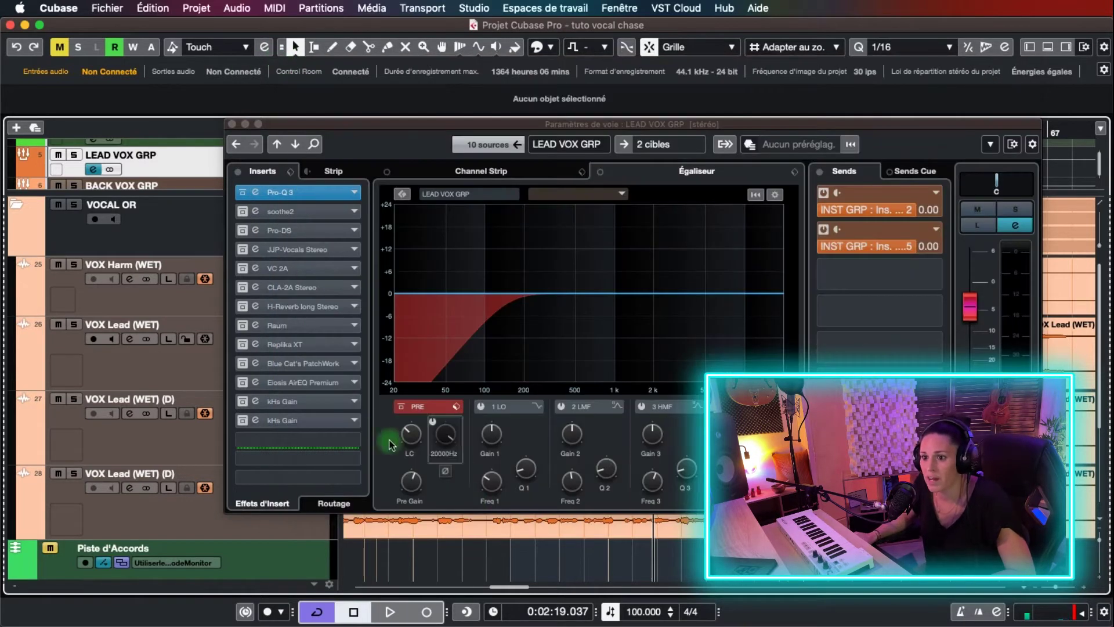
Sweep the bell band in Pro-Q 3 with a Q of about 5.1, leaving it at about 3925 Hz and +10.9 dB.
{"action": "left_click", "coordinate": [249, 188]}
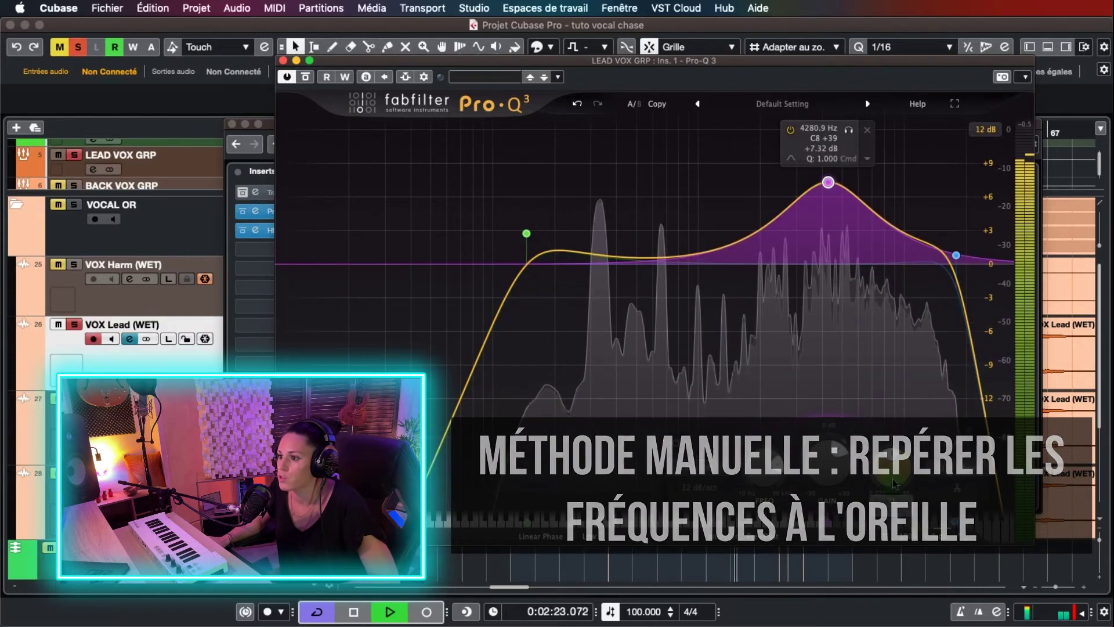
{"action": "left_click_drag", "start_coordinate": [892, 469], "coordinate": [896, 450]}
{"action": "left_click_drag", "start_coordinate": [828, 182], "coordinate": [905, 174]}
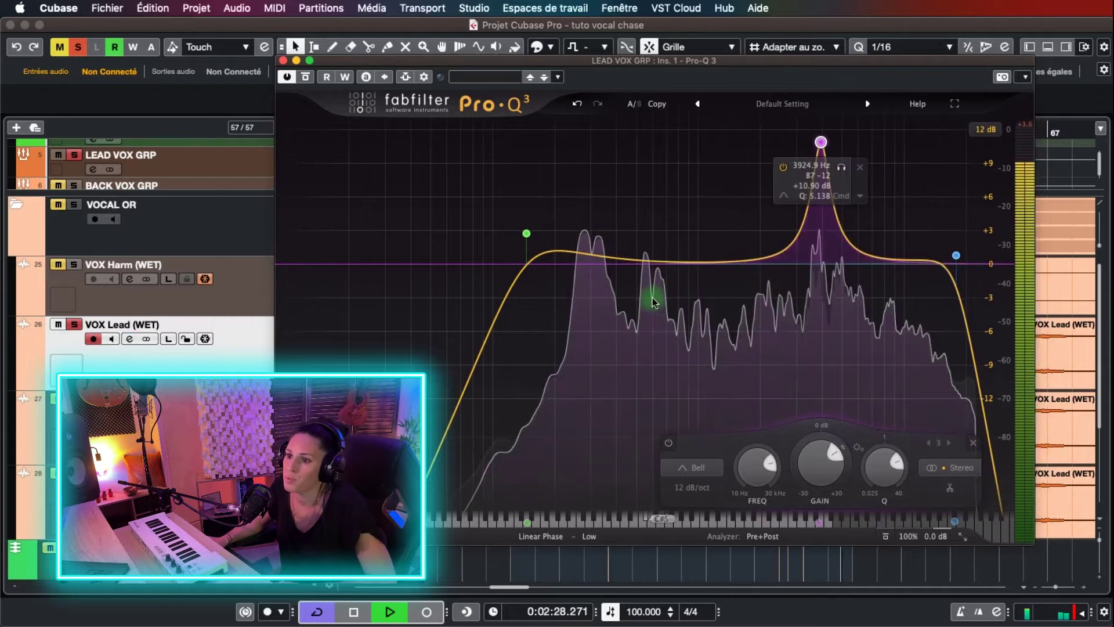
{"action": "mouse_move", "coordinate": [721, 331]}
{"action": "left_mouse_down"}
{"action": "mouse_move", "coordinate": [726, 244]}
{"action": "mouse_move", "coordinate": [697, 201]}
{"action": "mouse_move", "coordinate": [696, 149]}
{"action": "left_mouse_up"}
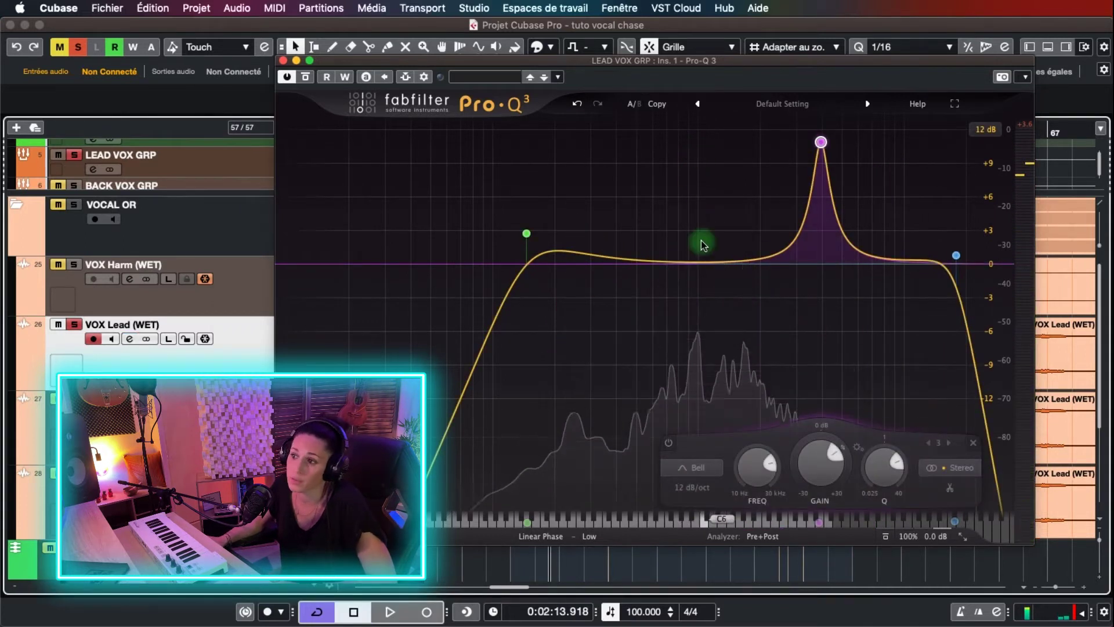
{"action": "mouse_move", "coordinate": [781, 180]}
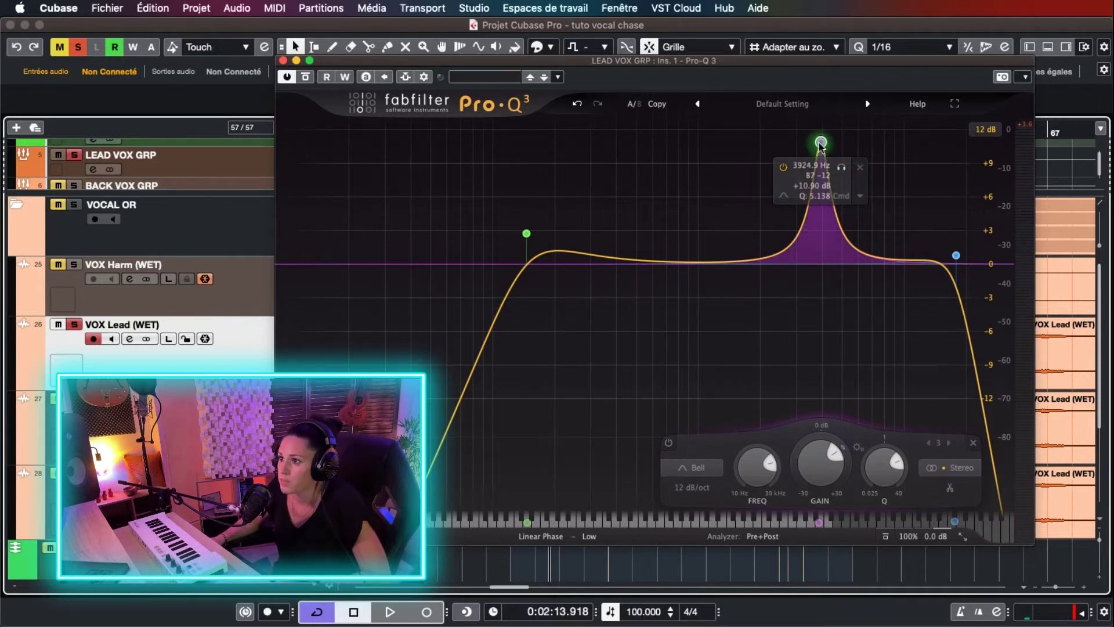
Turn the 3.9 kHz bell boost into a slight cut of about -1.1 dB and narrow it to a Q of about 15.
{"action": "scroll", "coordinate": [817, 469], "scroll_direction": "down", "scroll_amount": 7}
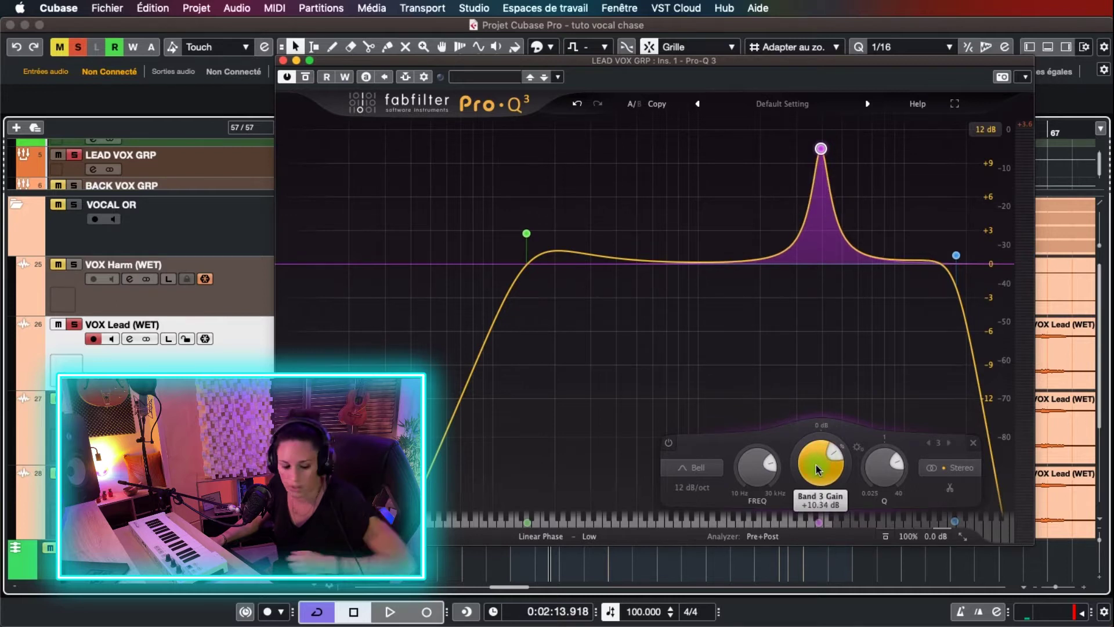
{"action": "scroll", "coordinate": [817, 469], "scroll_direction": "down", "scroll_amount": 9}
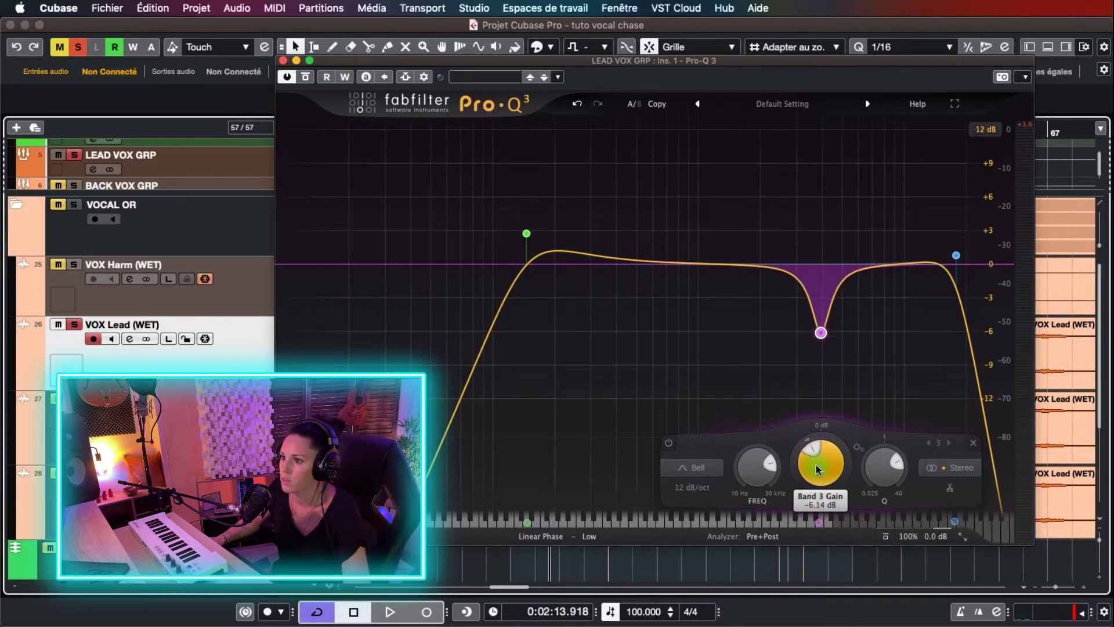
{"action": "scroll", "coordinate": [818, 469], "scroll_direction": "up", "scroll_amount": 5}
{"action": "left_click_drag", "start_coordinate": [812, 461], "coordinate": [816, 447]}
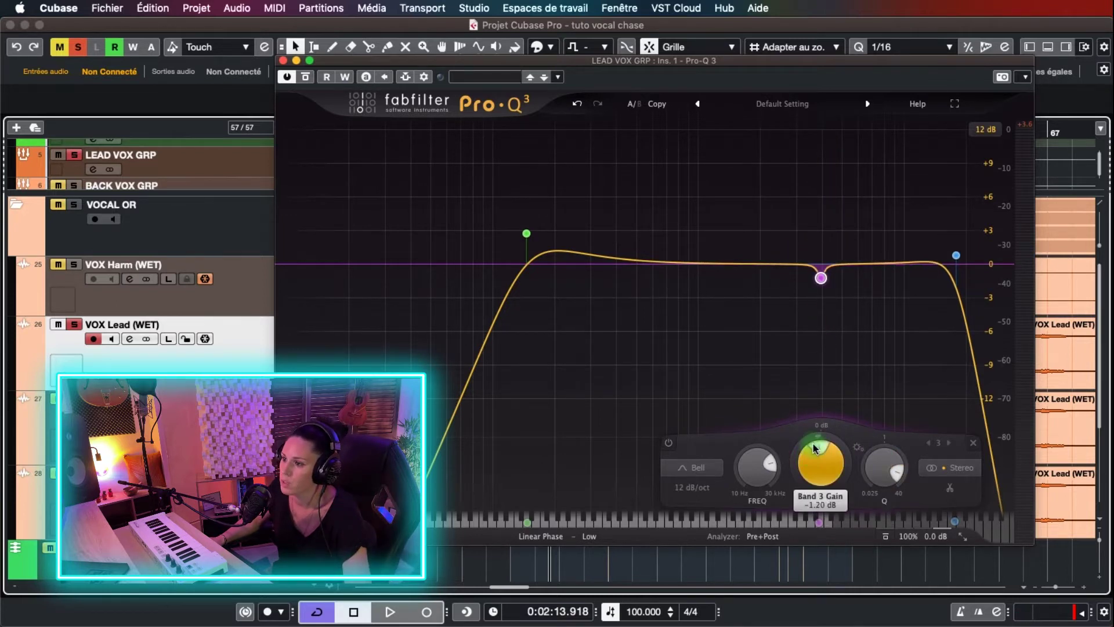
Make the 3.9 kHz bell band dynamic and extend its dynamic range down to about -7 dB.
{"action": "mouse_move", "coordinate": [827, 302]}
{"action": "right_click", "coordinate": [820, 274]}
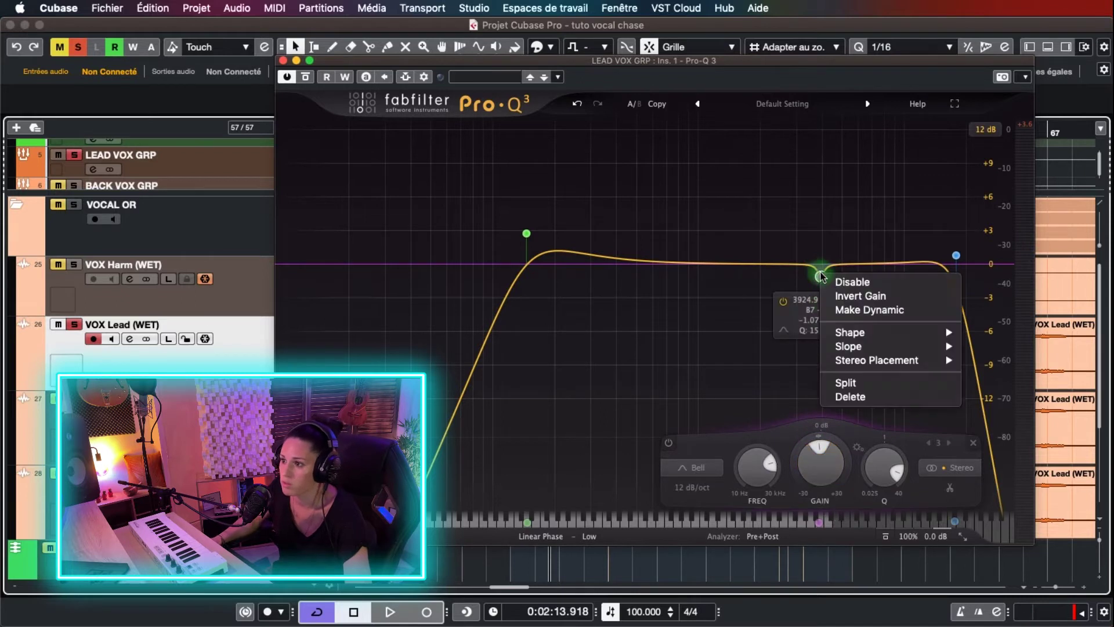
{"action": "left_click", "coordinate": [870, 311]}
{"action": "left_click_drag", "start_coordinate": [821, 277], "coordinate": [821, 347]}
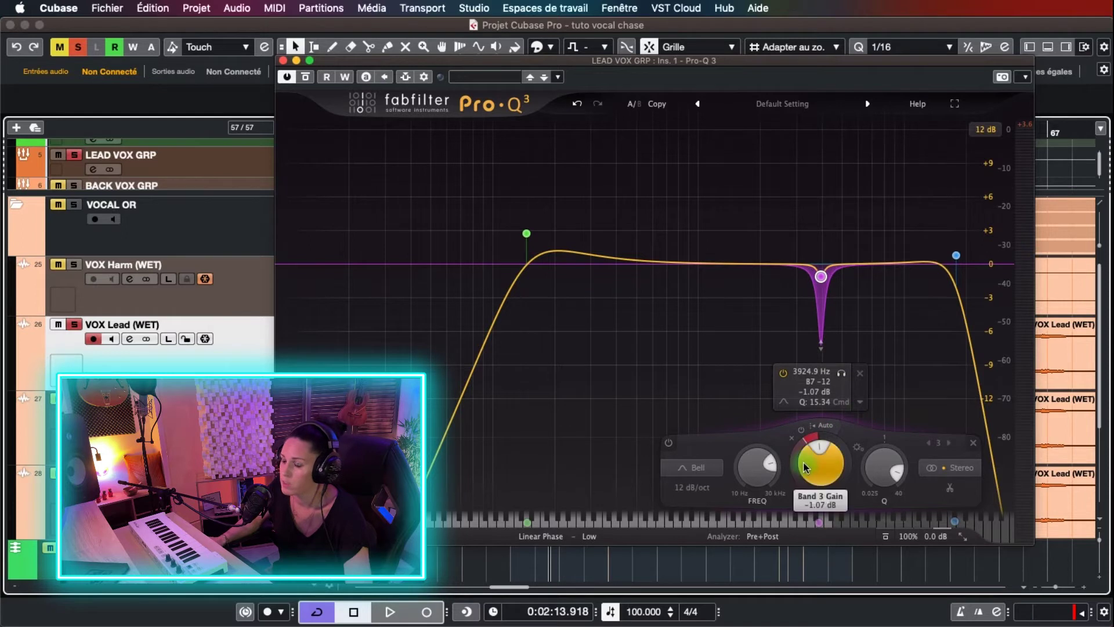
{"action": "mouse_move", "coordinate": [805, 464]}
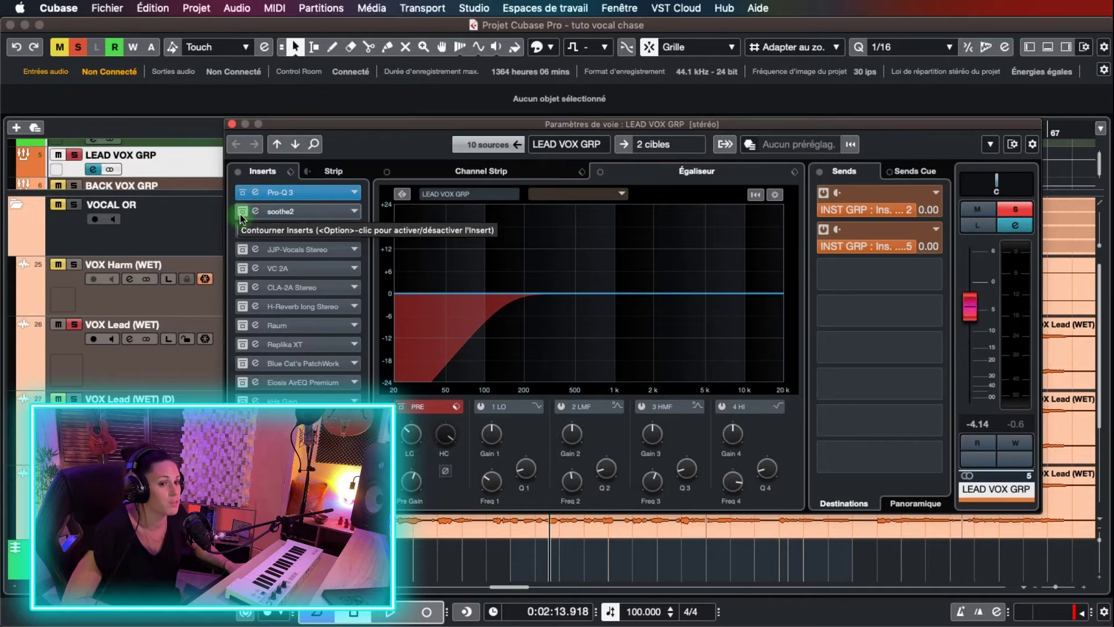
Activate and open soothe2 on the lead vocal group, start playback, and set band 3 to about 5.5 kHz with 4.6 dB sensitivity.
{"action": "left_click", "coordinate": [242, 214]}
{"action": "left_click", "coordinate": [255, 214]}
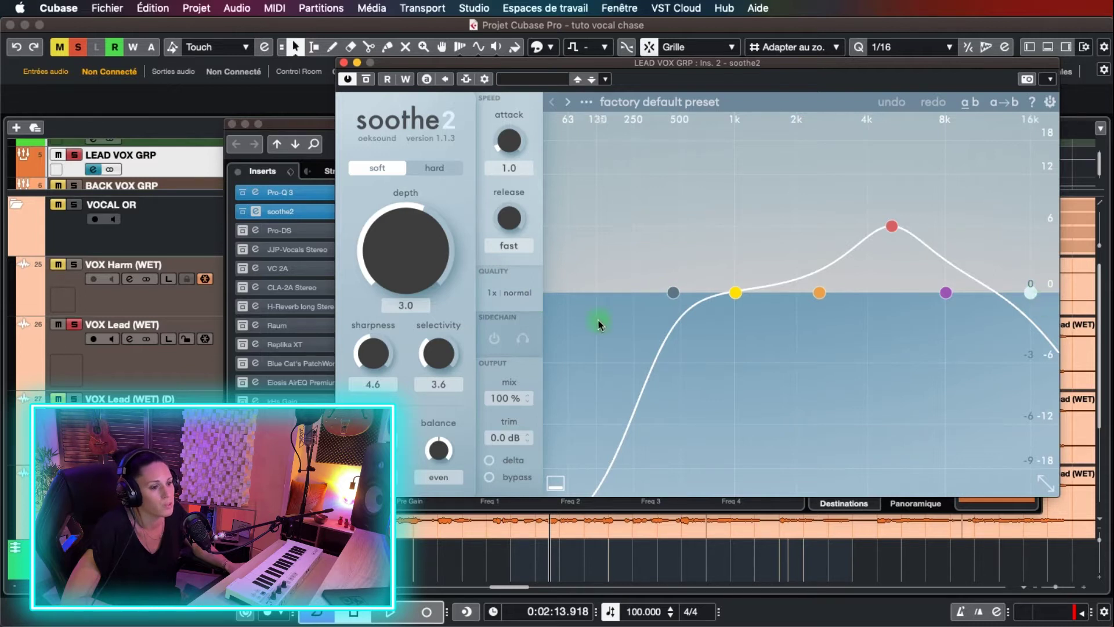
{"action": "key", "text": "space"}
{"action": "left_click", "coordinate": [891, 226]}
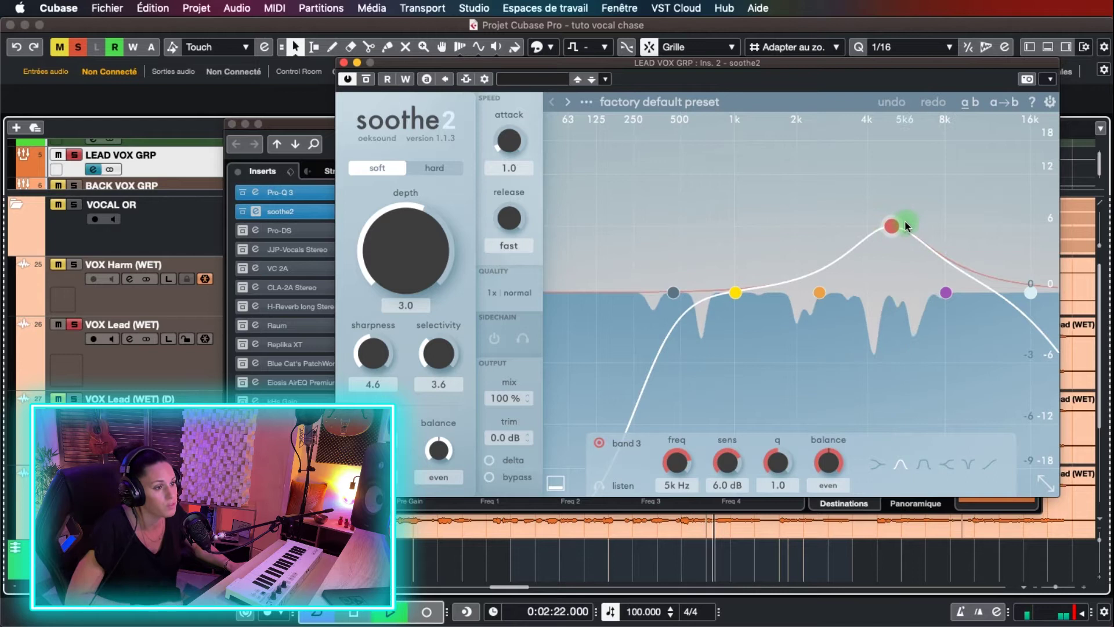
{"action": "left_click_drag", "start_coordinate": [906, 223], "coordinate": [919, 238]}
Raise the soothe2 sharpness to about 8.6 and adjust its selectivity while listening to the vocal.
{"action": "left_click_drag", "start_coordinate": [505, 399], "coordinate": [409, 252]}
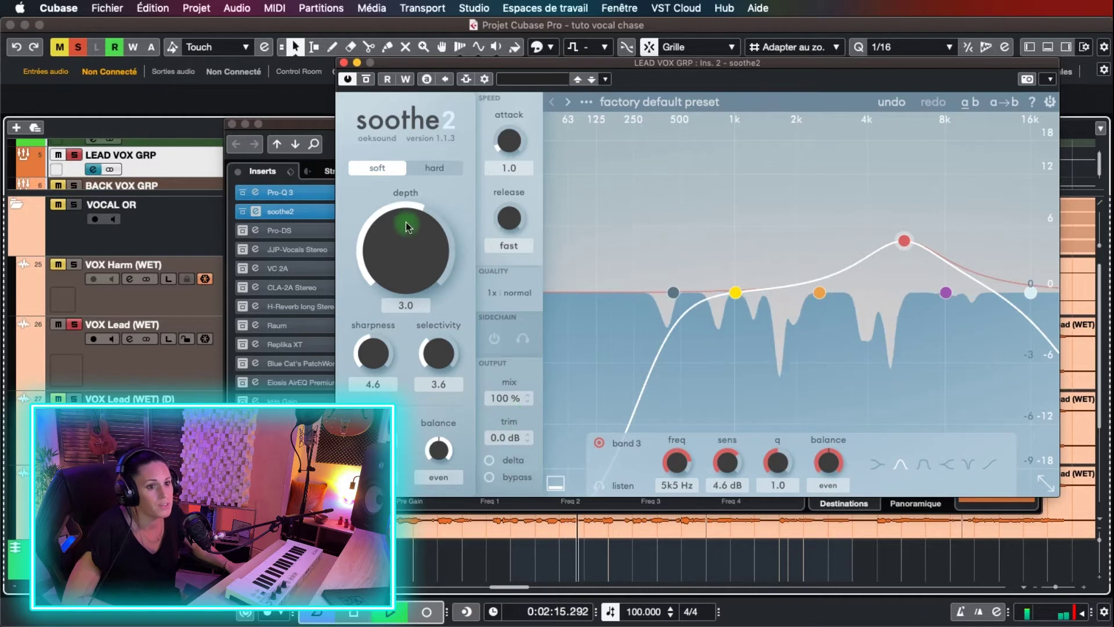
{"action": "left_click_drag", "start_coordinate": [371, 354], "coordinate": [362, 284]}
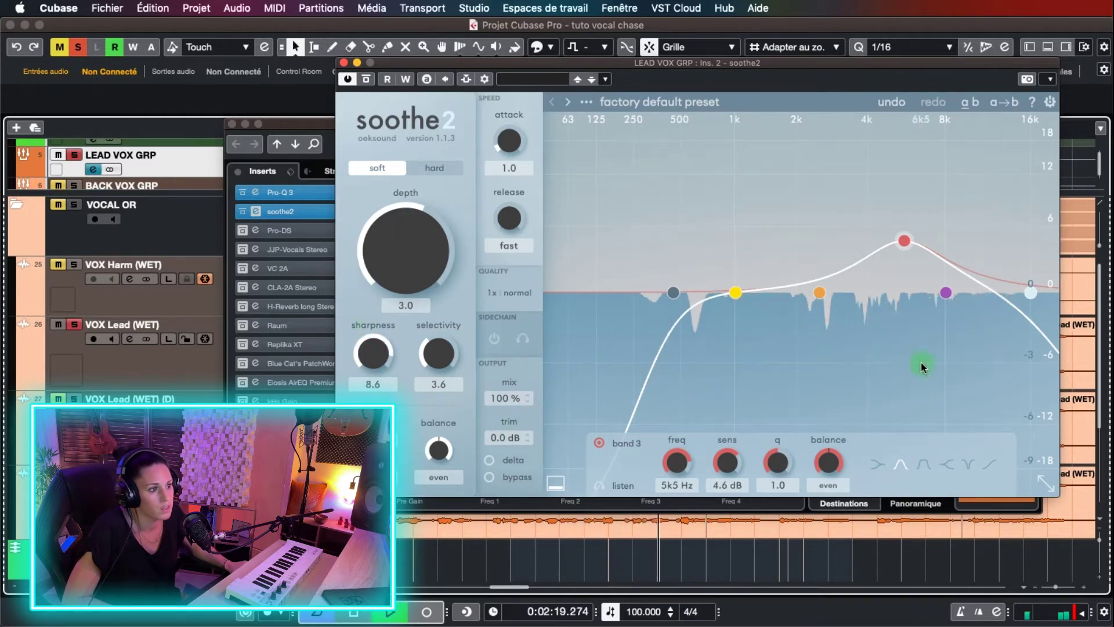
{"action": "left_click_drag", "start_coordinate": [438, 353], "coordinate": [360, 355]}
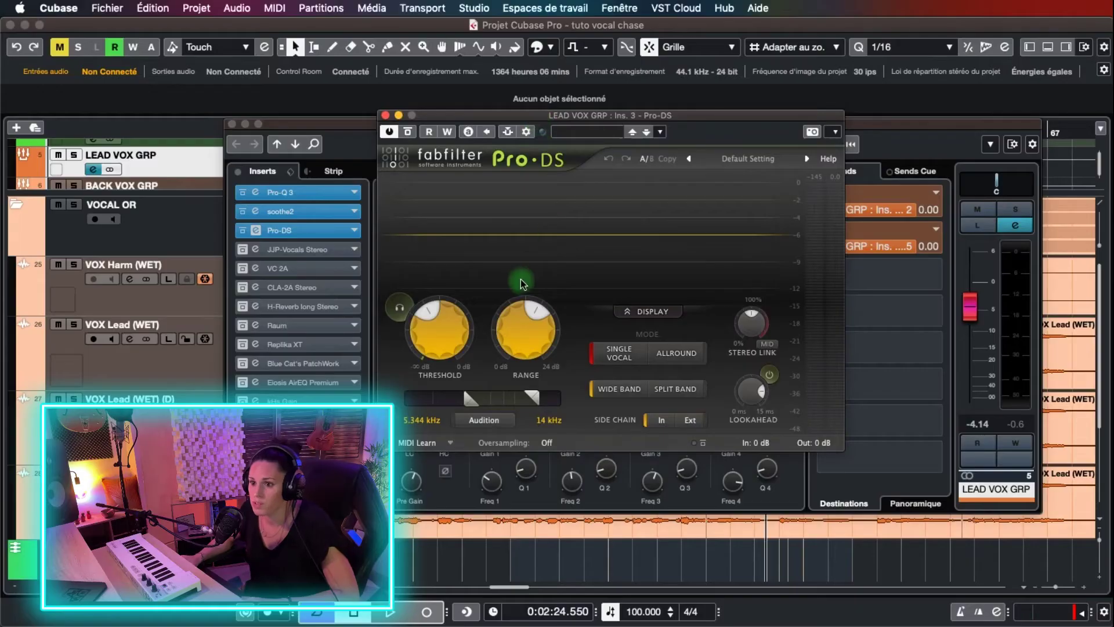
Solo the LEAD VOX GRP track, start playback, and set the Pro-DS detection range to about 5.52–14.46 kHz.
{"action": "left_click", "coordinate": [73, 155]}
{"action": "key", "text": "space"}
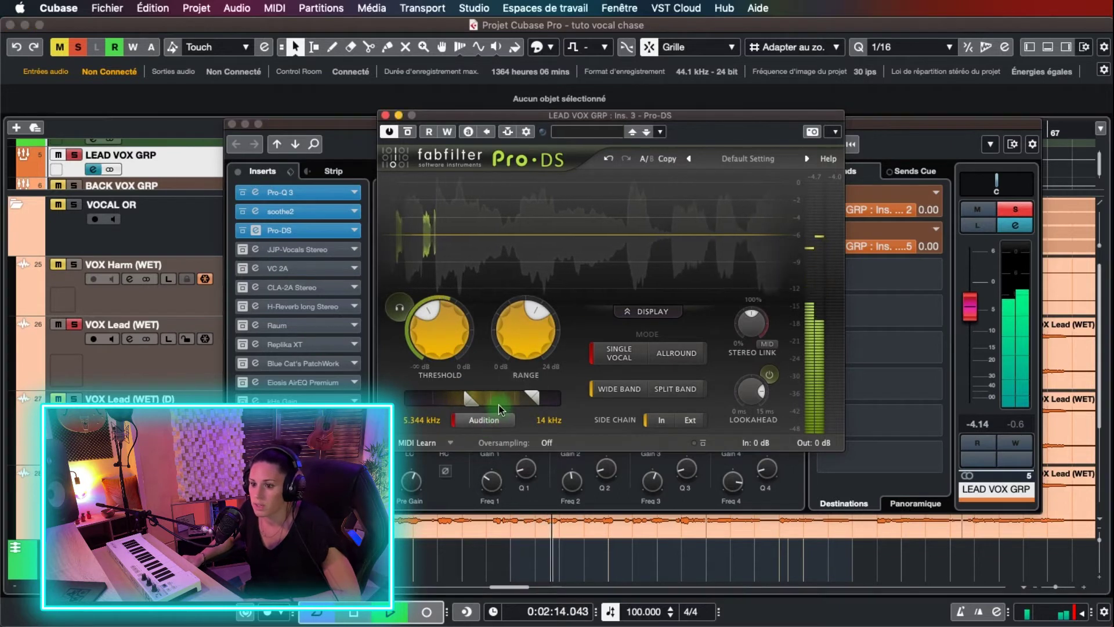
{"action": "left_click", "coordinate": [526, 399]}
{"action": "mouse_move", "coordinate": [525, 399]}
{"action": "left_mouse_down"}
{"action": "mouse_move", "coordinate": [494, 398]}
{"action": "mouse_move", "coordinate": [528, 399]}
{"action": "left_mouse_up"}
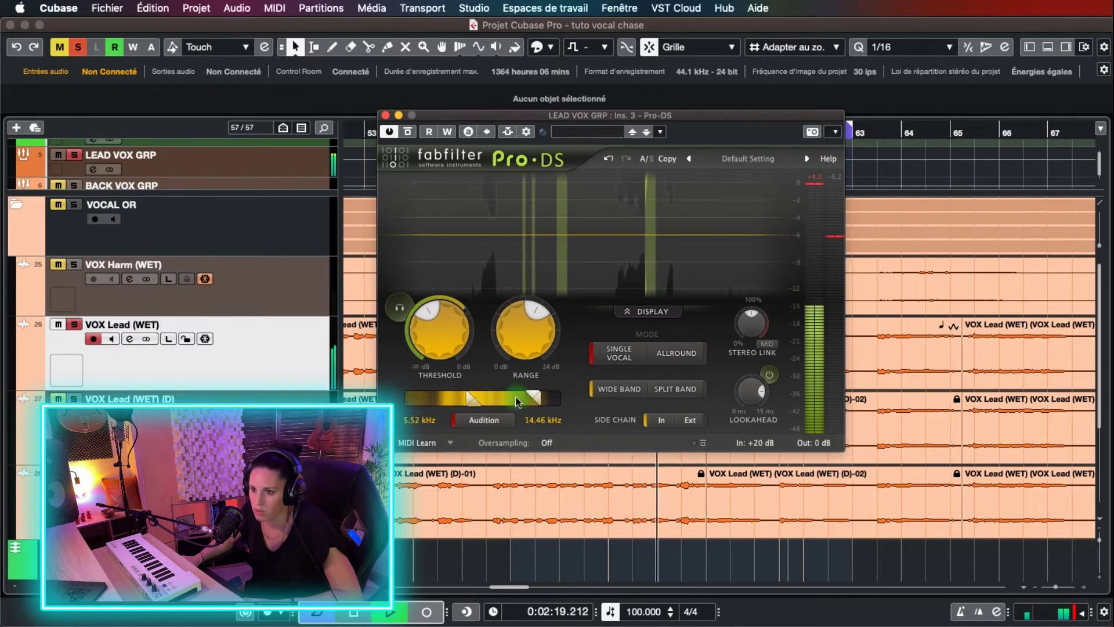
Bring the Pro-DS input level back to 0 dB and extend the upper detection limit to about 14.86 kHz.
{"action": "left_click_drag", "start_coordinate": [749, 443], "coordinate": [763, 531]}
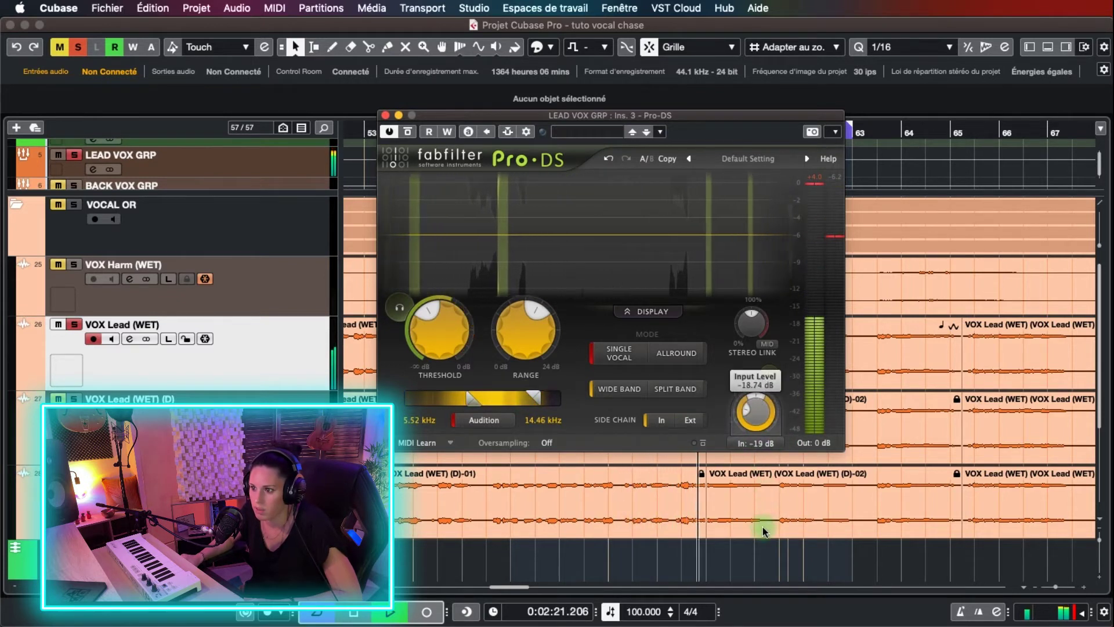
{"action": "left_click", "coordinate": [489, 420]}
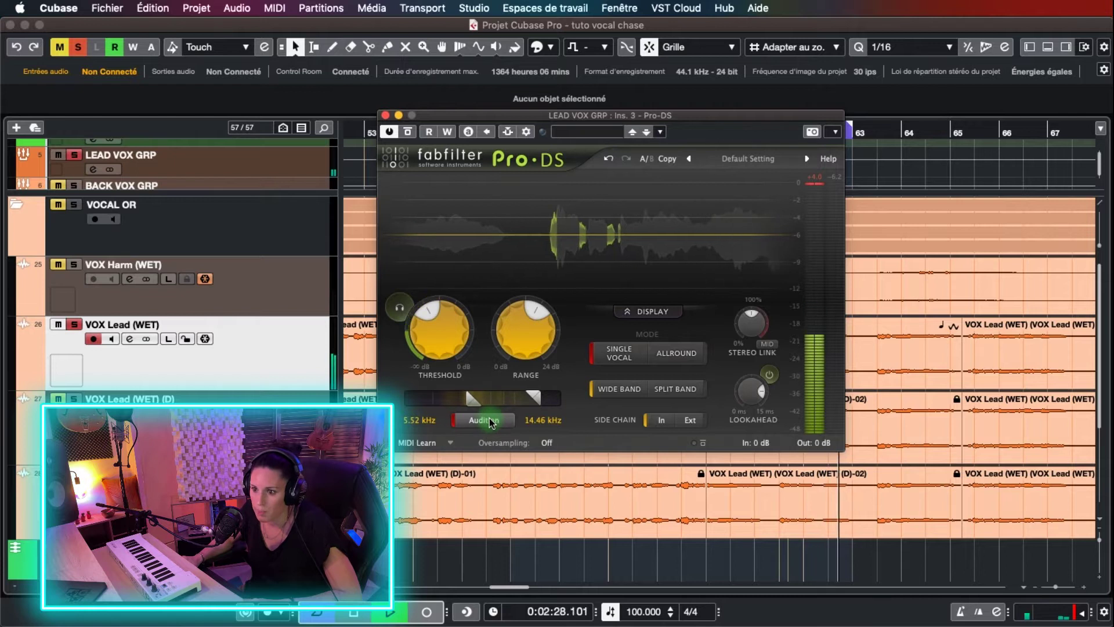
{"action": "left_click_drag", "start_coordinate": [534, 399], "coordinate": [534, 401]}
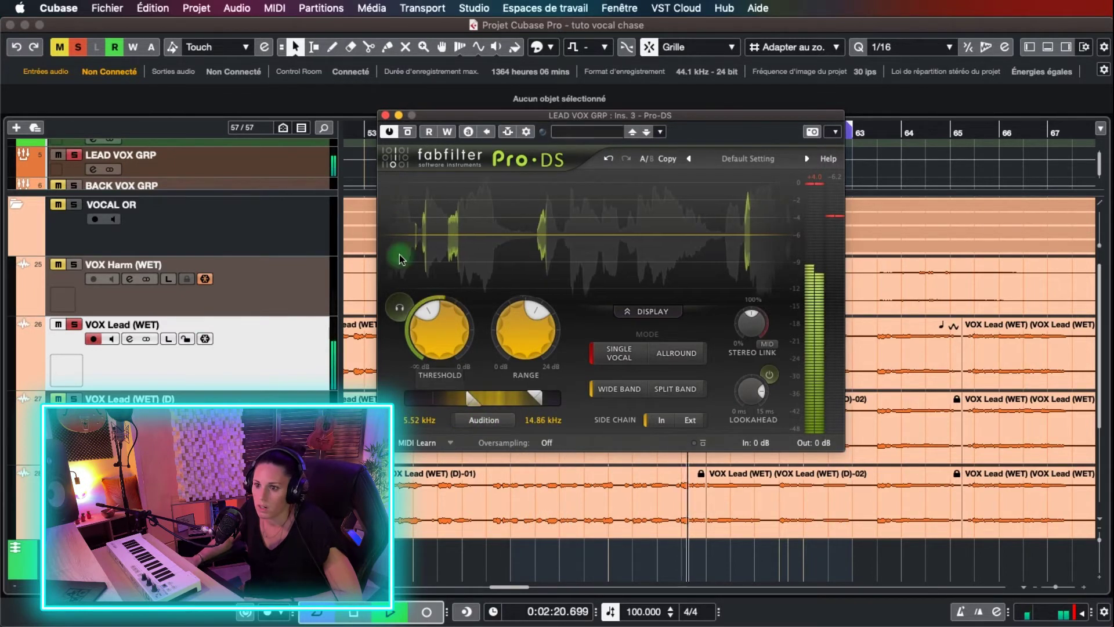
Tune the Pro-DS threshold, lower its range, and compare the vocal with the de-esser bypassed and active.
{"action": "mouse_move", "coordinate": [504, 320]}
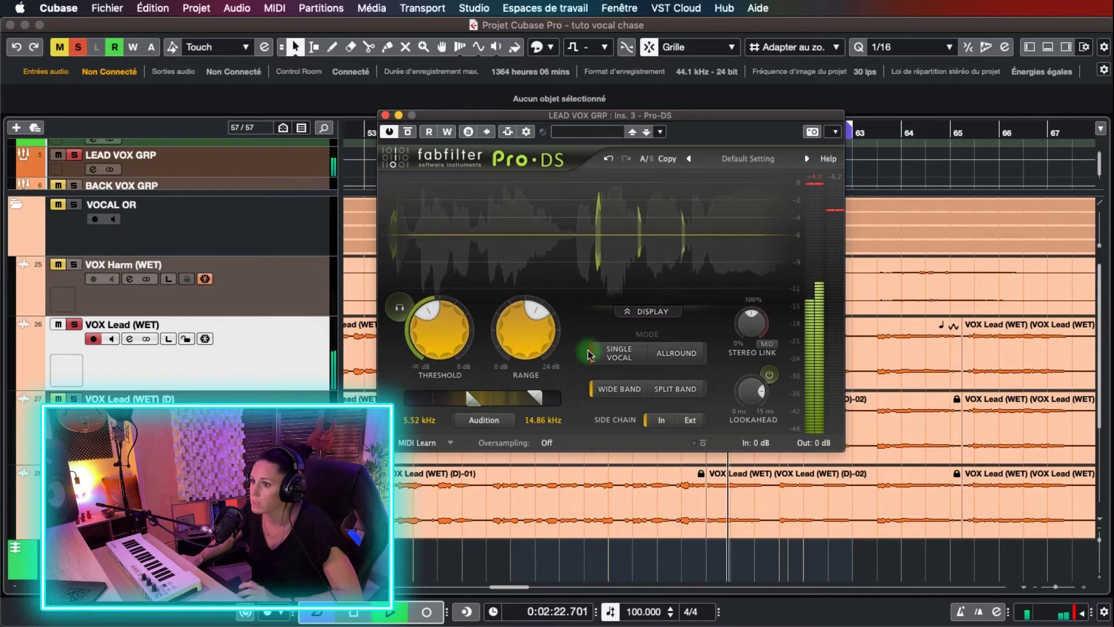
{"action": "mouse_move", "coordinate": [451, 323]}
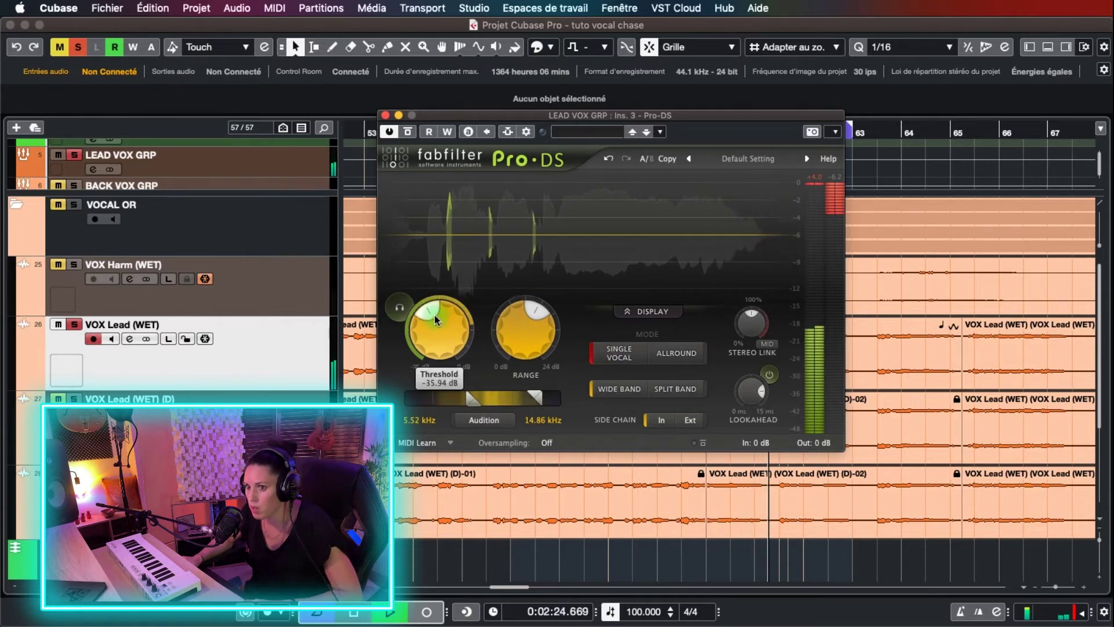
{"action": "left_click_drag", "start_coordinate": [447, 325], "coordinate": [422, 347]}
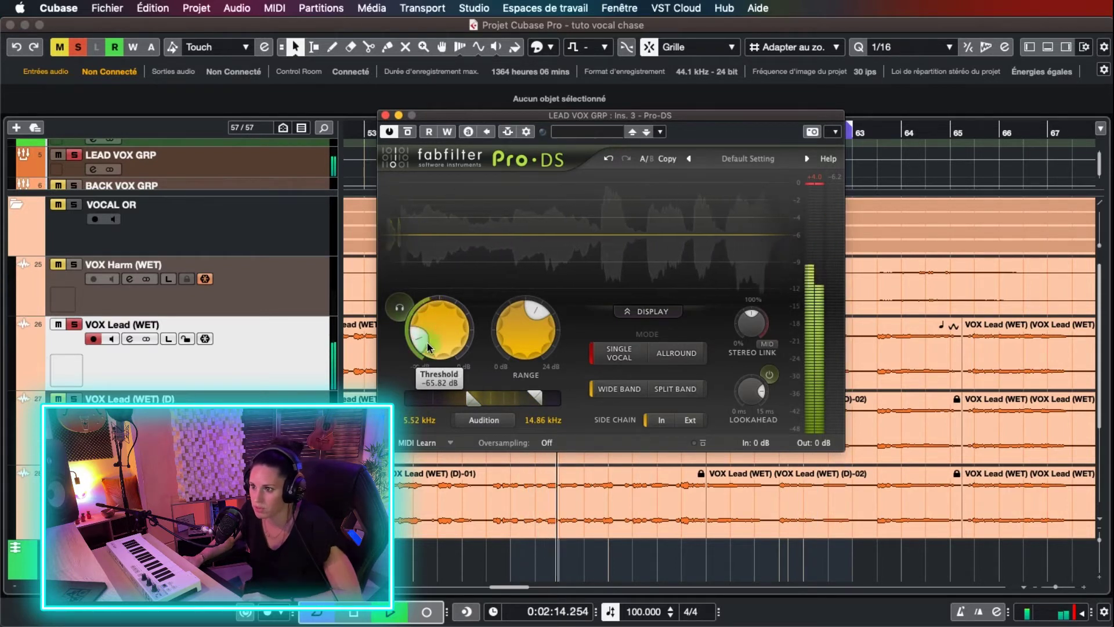
{"action": "left_click_drag", "start_coordinate": [419, 270], "coordinate": [428, 256]}
{"action": "scroll", "coordinate": [434, 318], "scroll_direction": "up", "scroll_amount": 1}
{"action": "scroll", "coordinate": [433, 319], "scroll_direction": "down", "scroll_amount": 1}
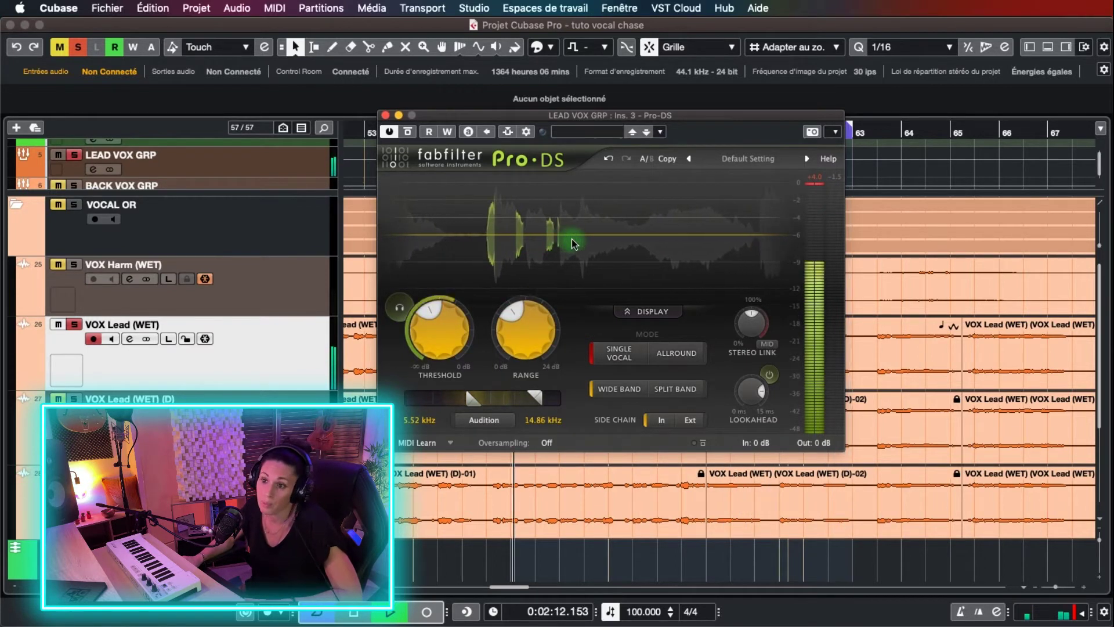
{"action": "left_click", "coordinate": [408, 132]}
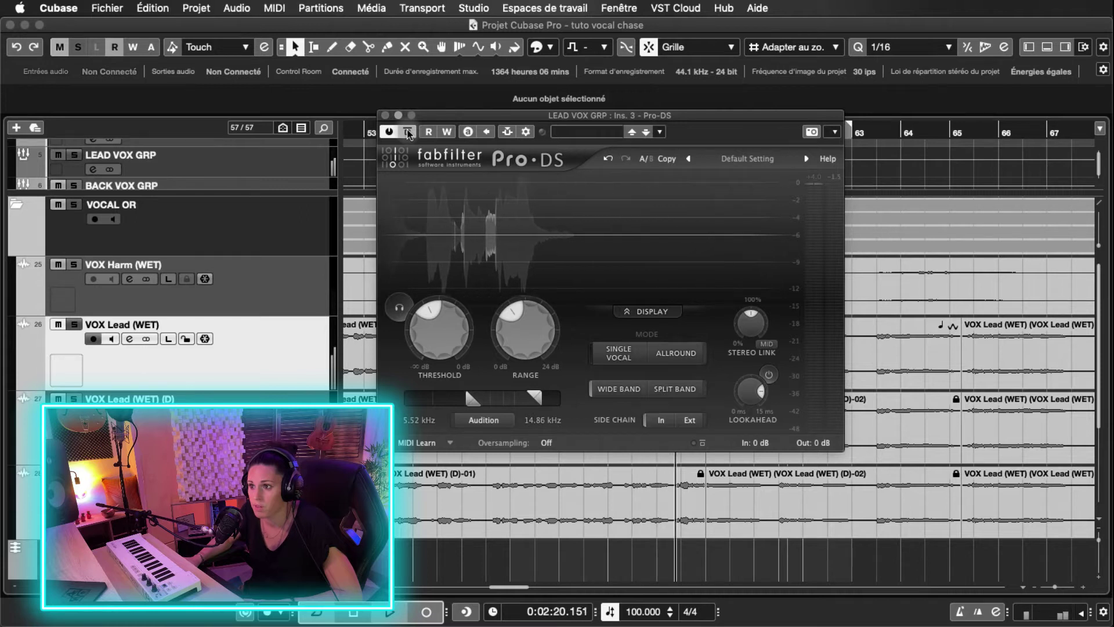
{"action": "left_click", "coordinate": [408, 132]}
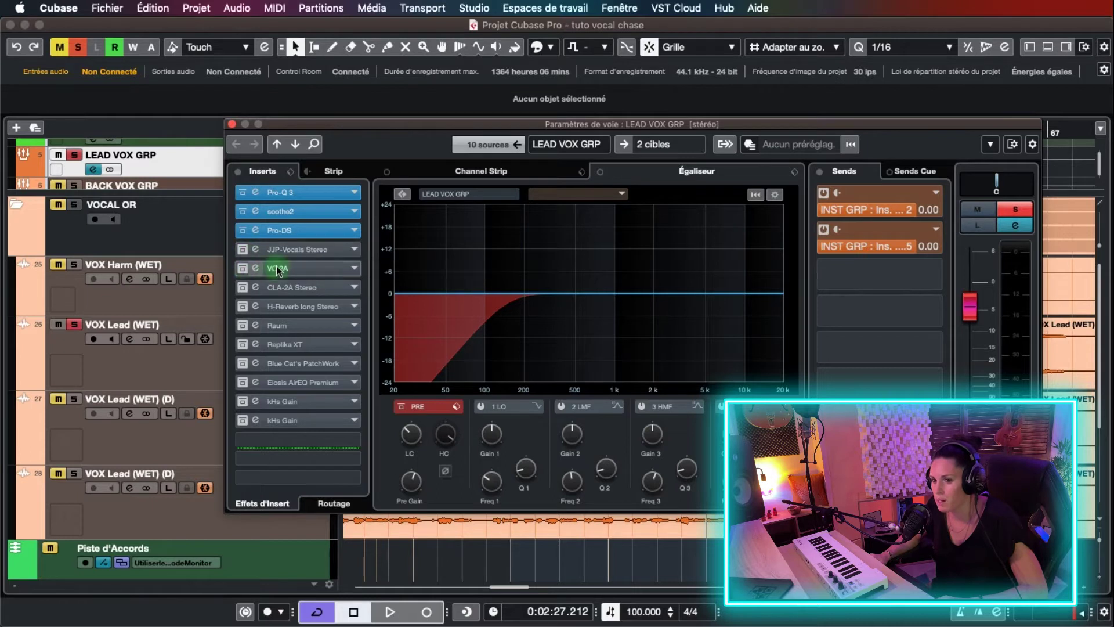
Activate and open the JJP-Vocals Stereo insert, compare the vocal without and with it, and stop playback.
{"action": "left_click", "coordinate": [249, 251]}
{"action": "left_click", "coordinate": [256, 250]}
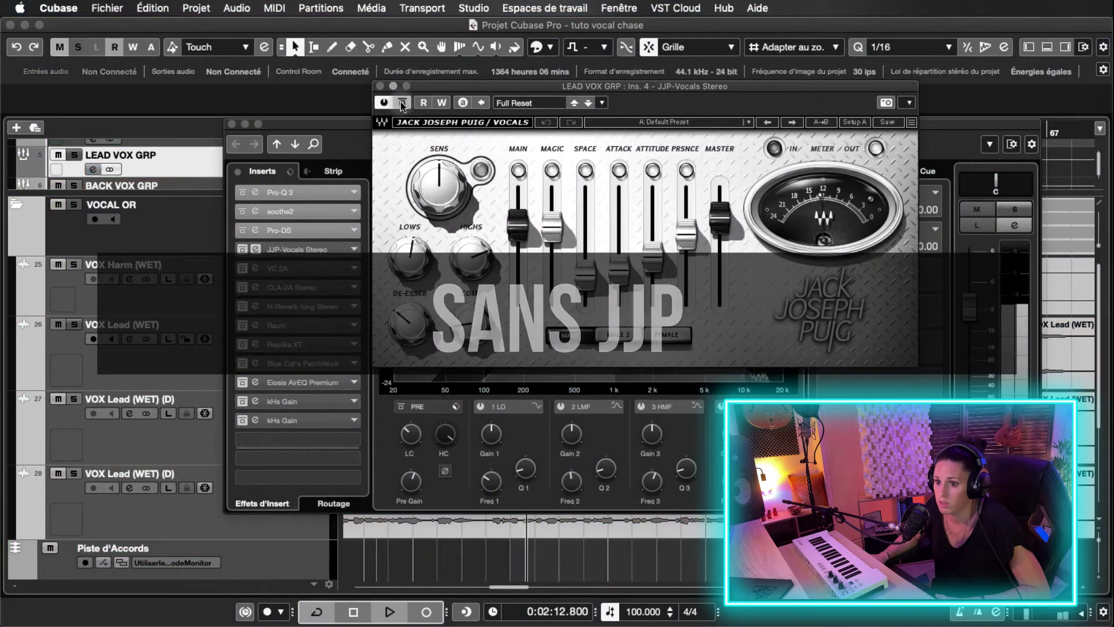
{"action": "left_click", "coordinate": [402, 103]}
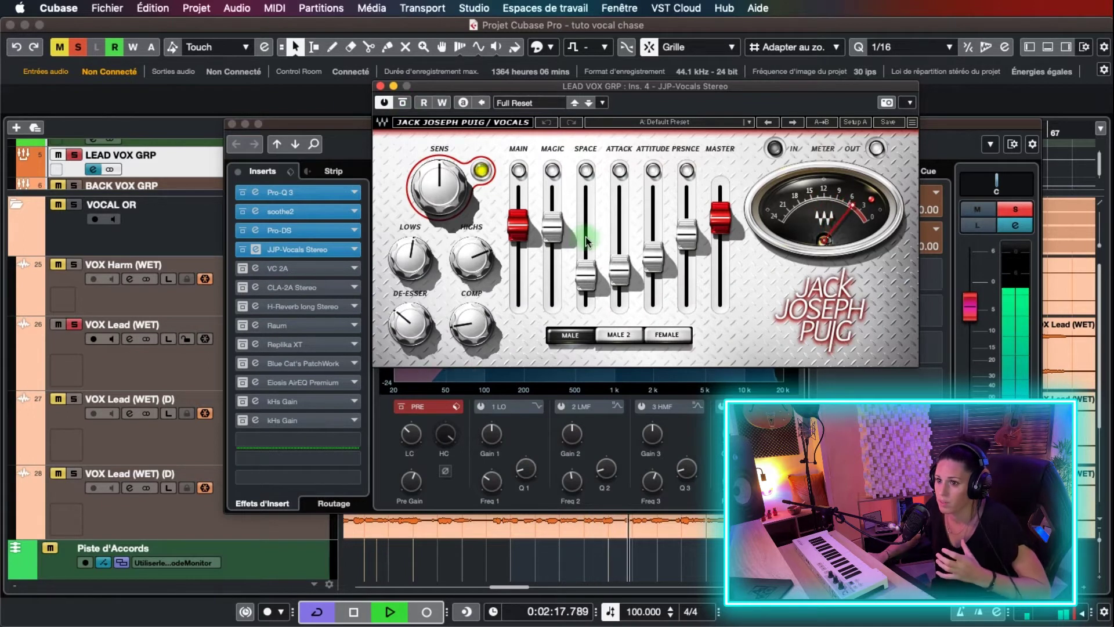
{"action": "key", "text": "space"}
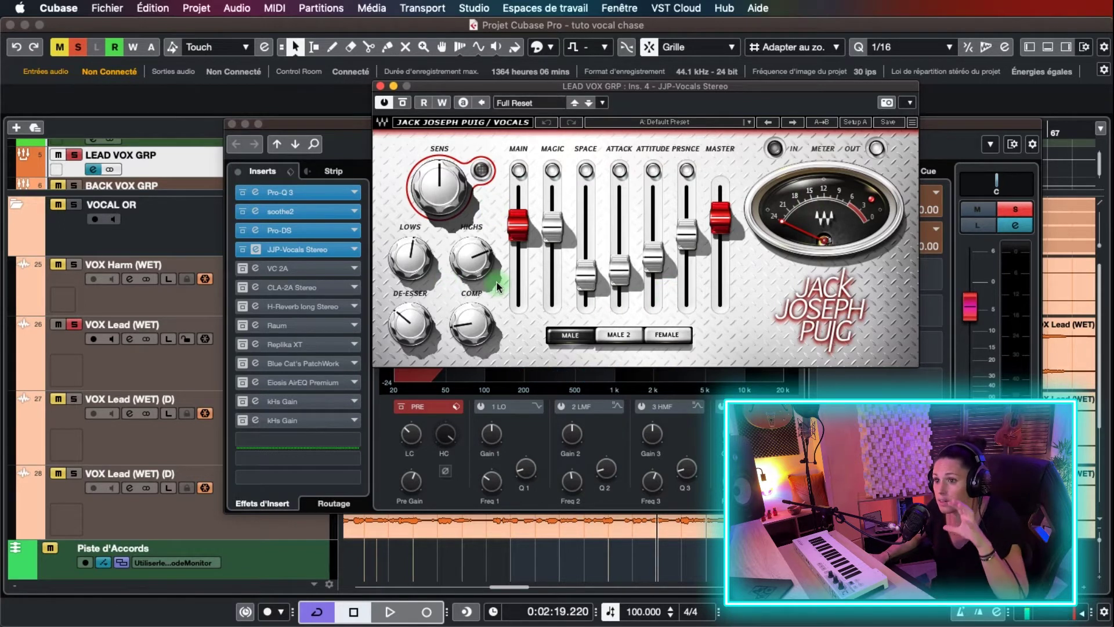
{"action": "mouse_move", "coordinate": [462, 264]}
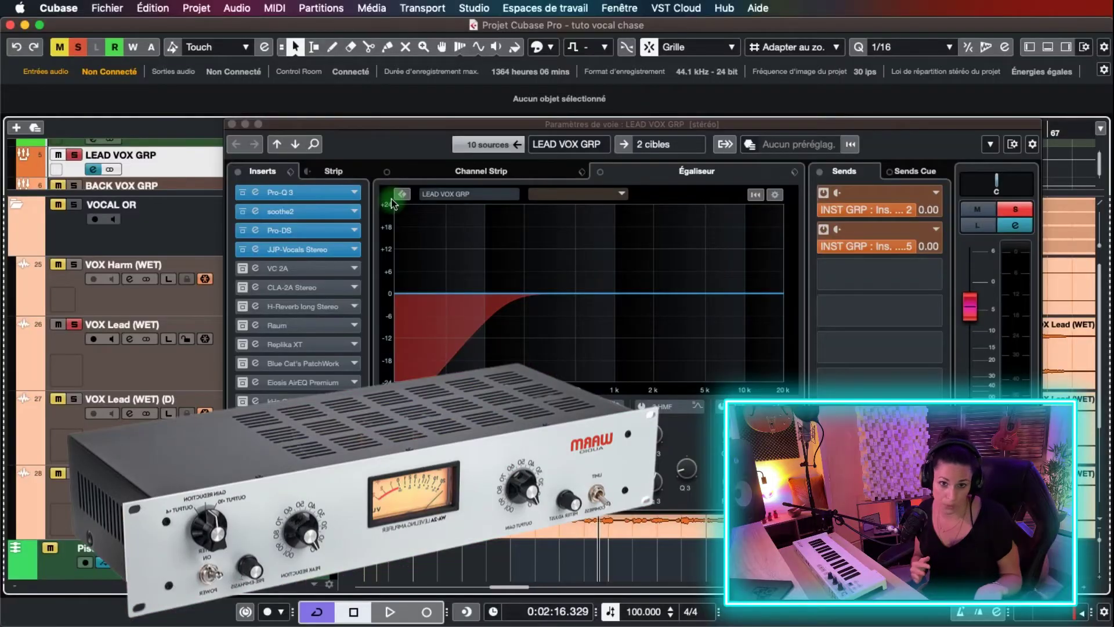
Activate VC 2A on LEAD VOX GRP, check CLA-2A Stereo as the alternative compressor and leave it off, and return to VC 2A.
{"action": "left_click", "coordinate": [538, 305]}
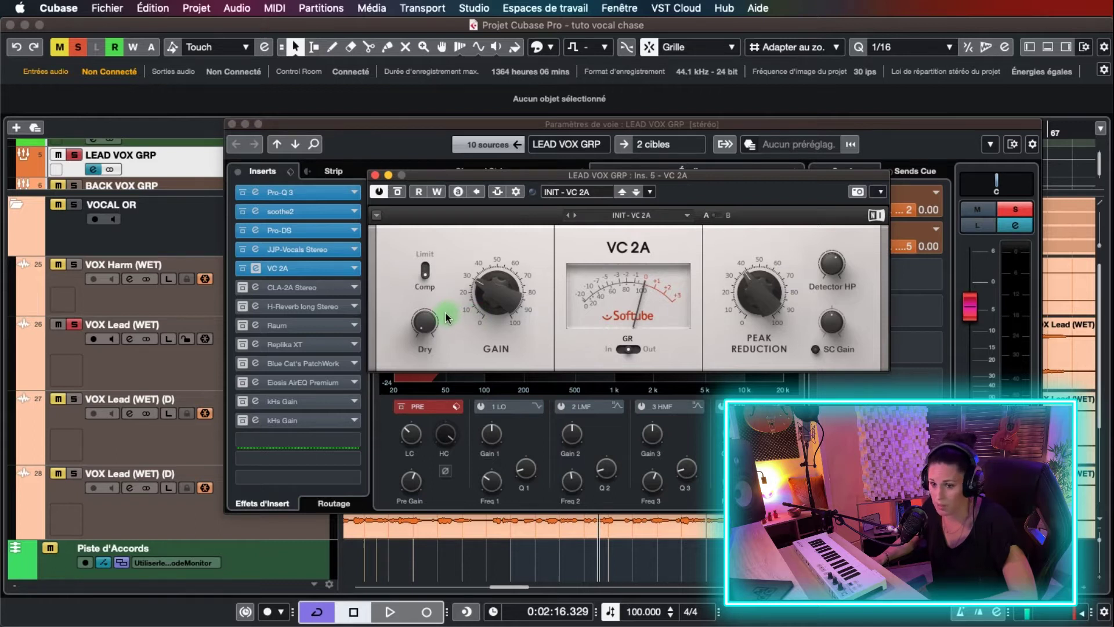
{"action": "left_click", "coordinate": [254, 287]}
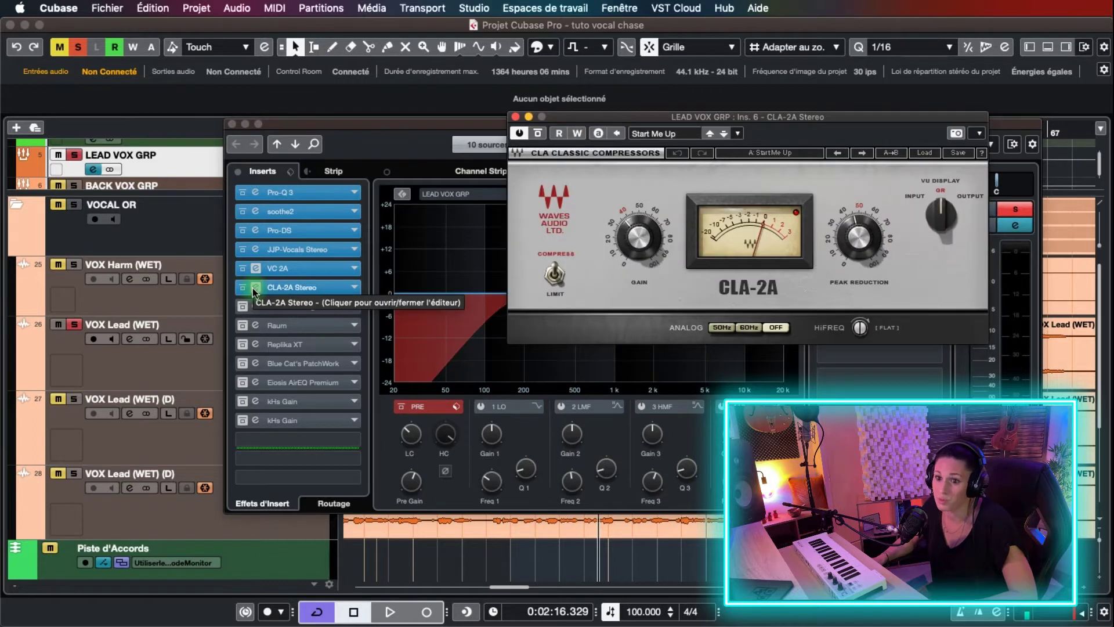
{"action": "left_click", "coordinate": [254, 287]}
{"action": "left_click", "coordinate": [372, 316]}
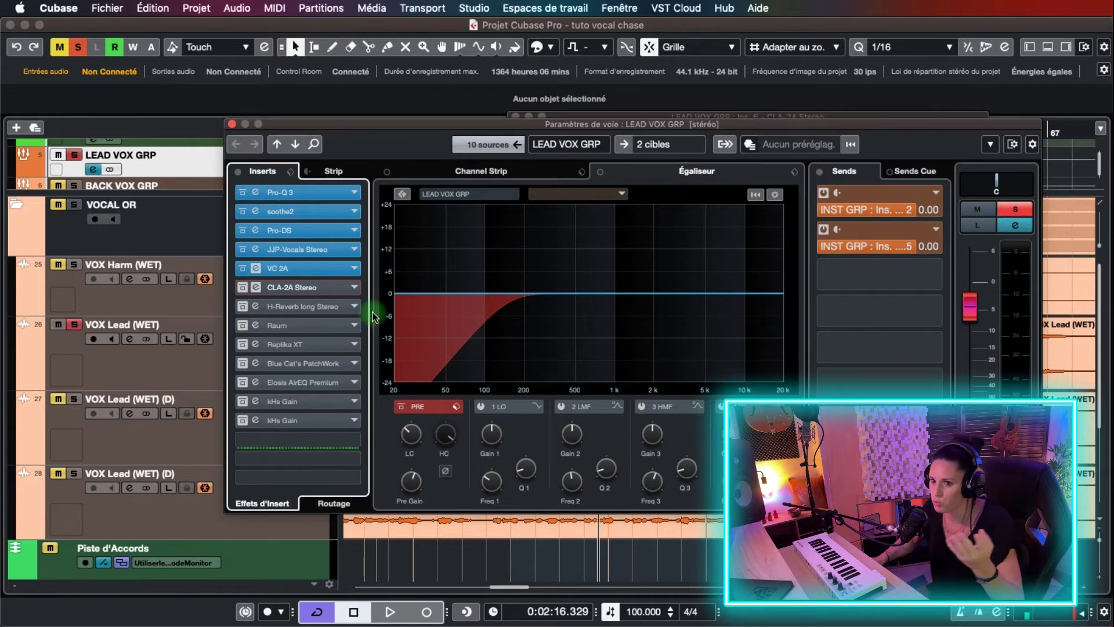
{"action": "left_click", "coordinate": [242, 268]}
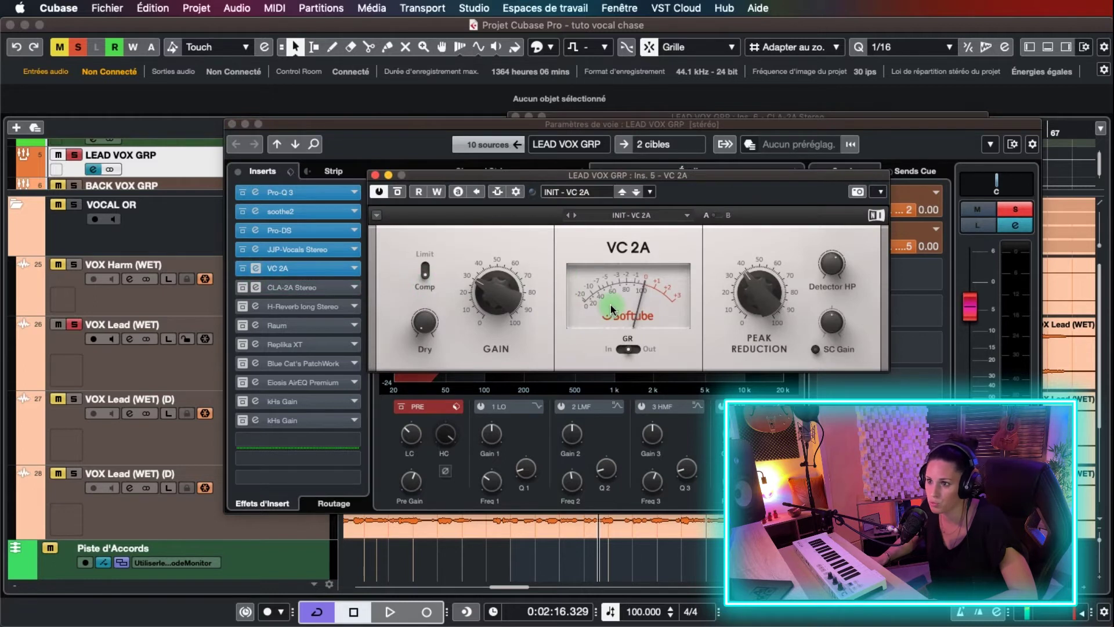
{"action": "left_click", "coordinate": [518, 235]}
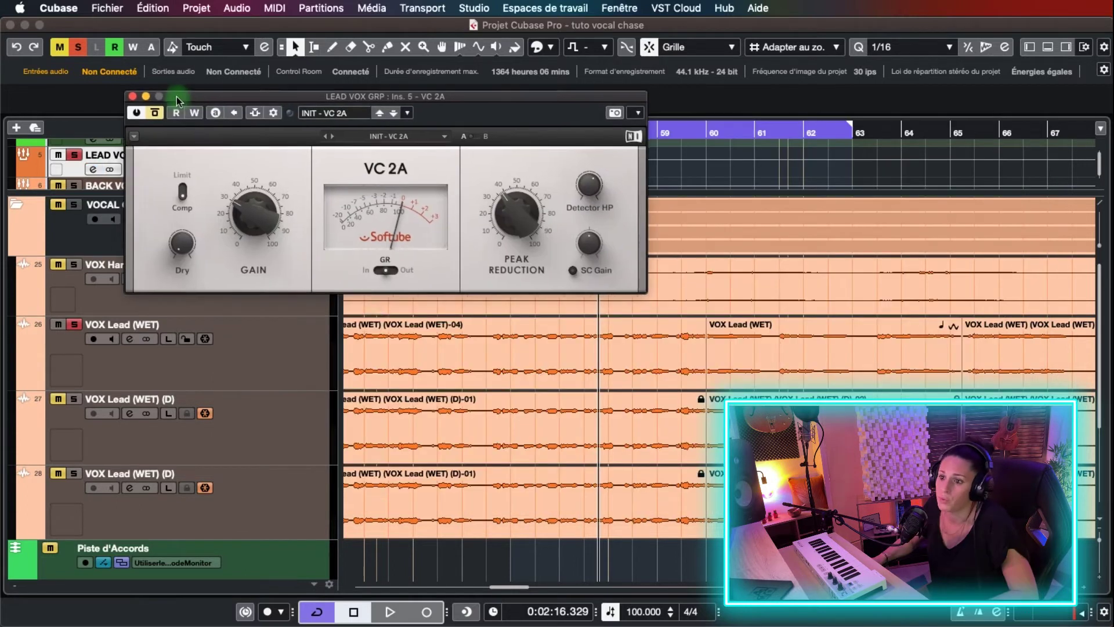
Split a short section around bar 57 out of the VOX Lead (WET) event and raise its level.
{"action": "left_click", "coordinate": [660, 510]}
{"action": "left_click", "coordinate": [525, 337]}
{"action": "scroll", "coordinate": [526, 338], "scroll_direction": "left", "scroll_amount": 3}
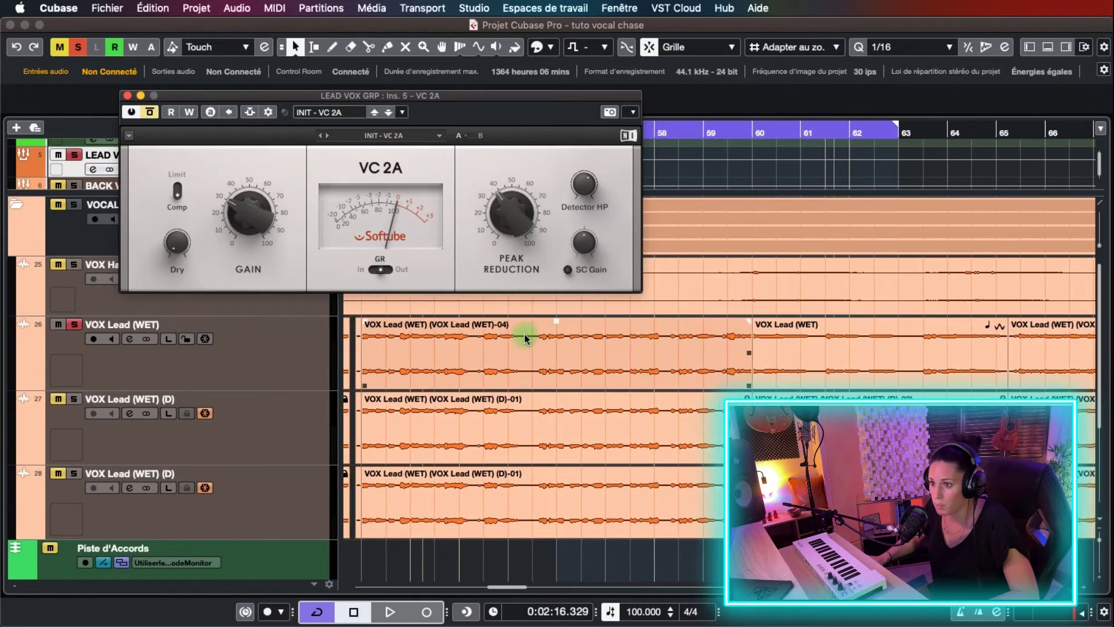
{"action": "right_click", "coordinate": [641, 353]}
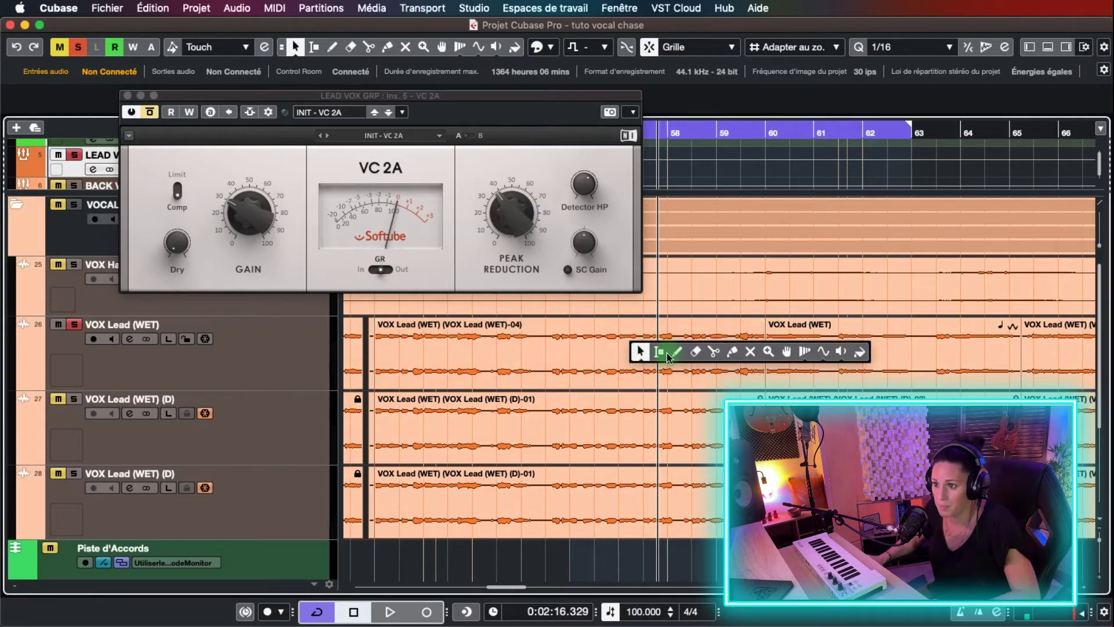
{"action": "left_click", "coordinate": [639, 350]}
{"action": "left_click_drag", "start_coordinate": [618, 348], "coordinate": [643, 348]}
{"action": "key", "text": "shift+x"}
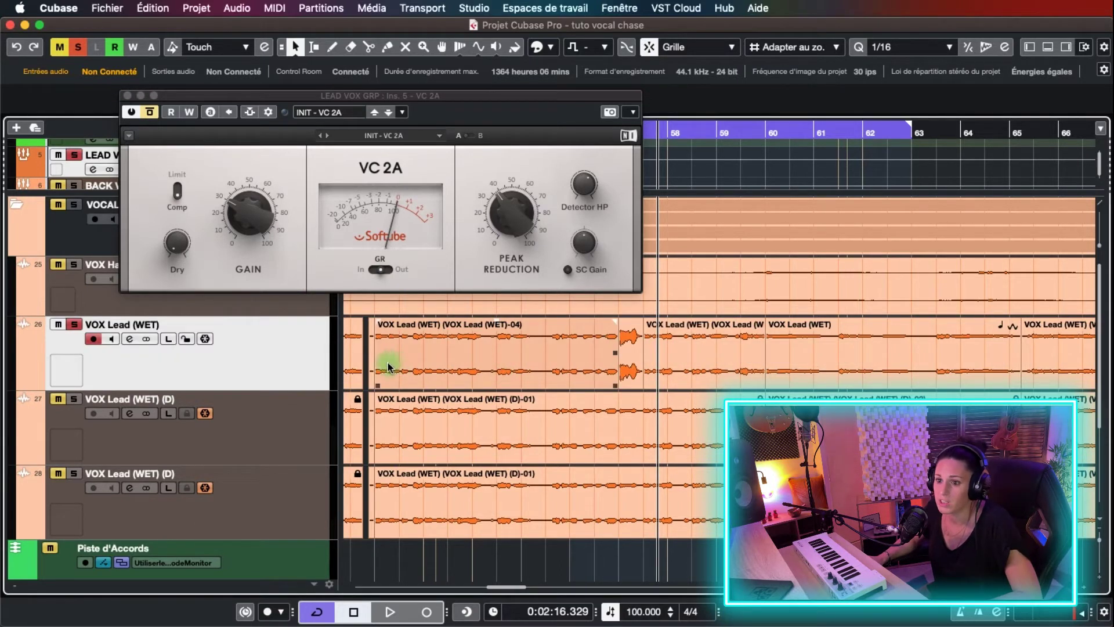
{"action": "key", "text": "1"}
{"action": "left_click", "coordinate": [631, 345]}
{"action": "left_click", "coordinate": [648, 417]}
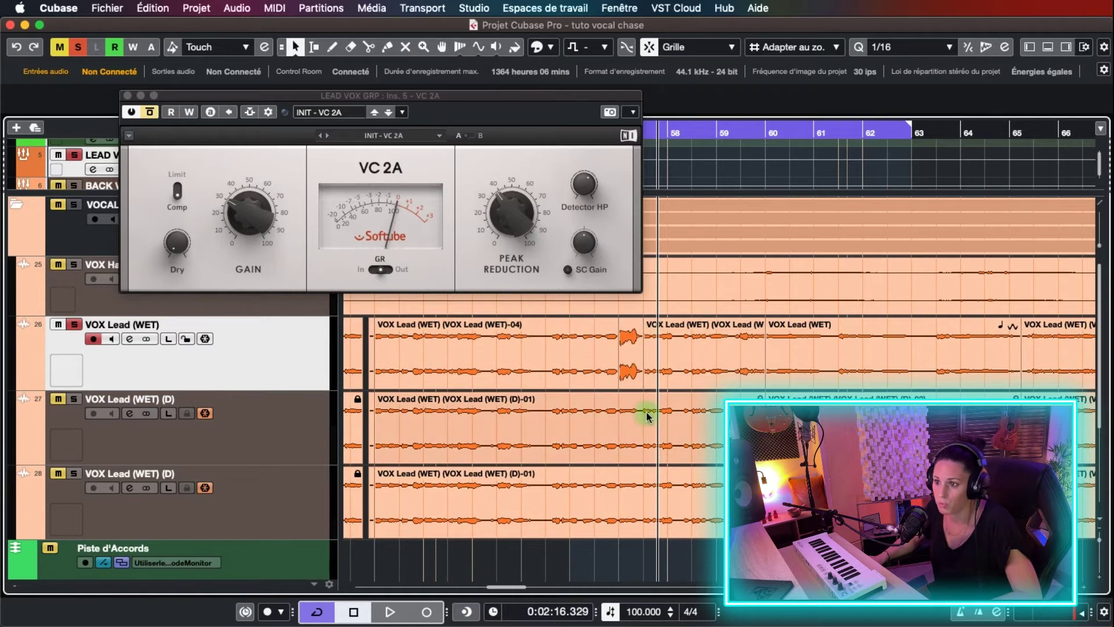
Try another level change on the isolated VOX Lead (WET) section, and undo the event edits.
{"action": "left_click", "coordinate": [627, 360]}
{"action": "right_click", "coordinate": [634, 355]}
{"action": "left_click", "coordinate": [631, 350]}
{"action": "double_click", "coordinate": [633, 324]}
{"action": "key", "text": "1"}
{"action": "left_click_drag", "start_coordinate": [632, 324], "coordinate": [630, 447]}
{"action": "left_click", "coordinate": [631, 477]}
{"action": "key", "text": "ctrl+z"}
{"action": "key", "text": "ctrl+z"}
{"action": "key", "text": "ctrl+z"}
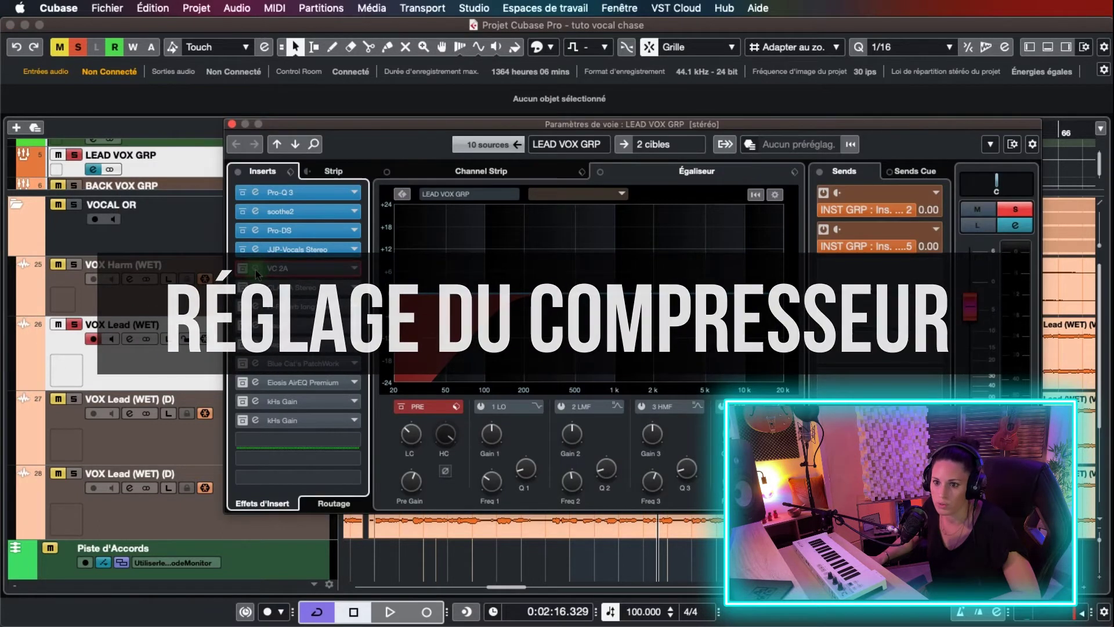
Reopen VC 2A and, during playback, try Peak Reduction at 76 %, 38 % and 20 % before raising it again.
{"action": "left_click", "coordinate": [256, 271]}
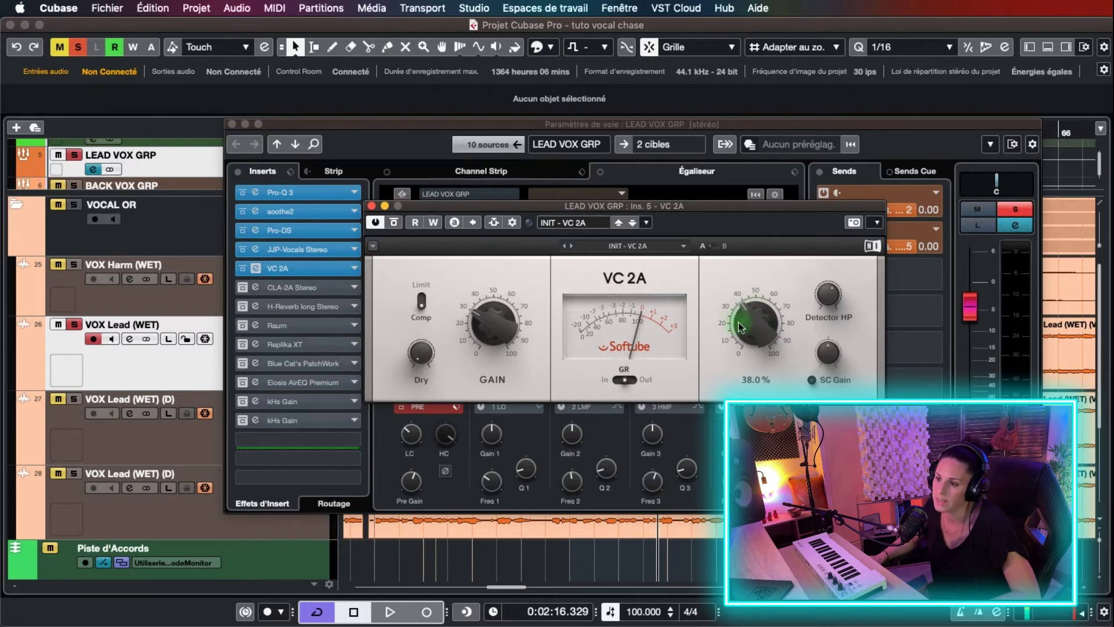
{"action": "scroll", "coordinate": [756, 325], "scroll_direction": "up", "scroll_amount": 10}
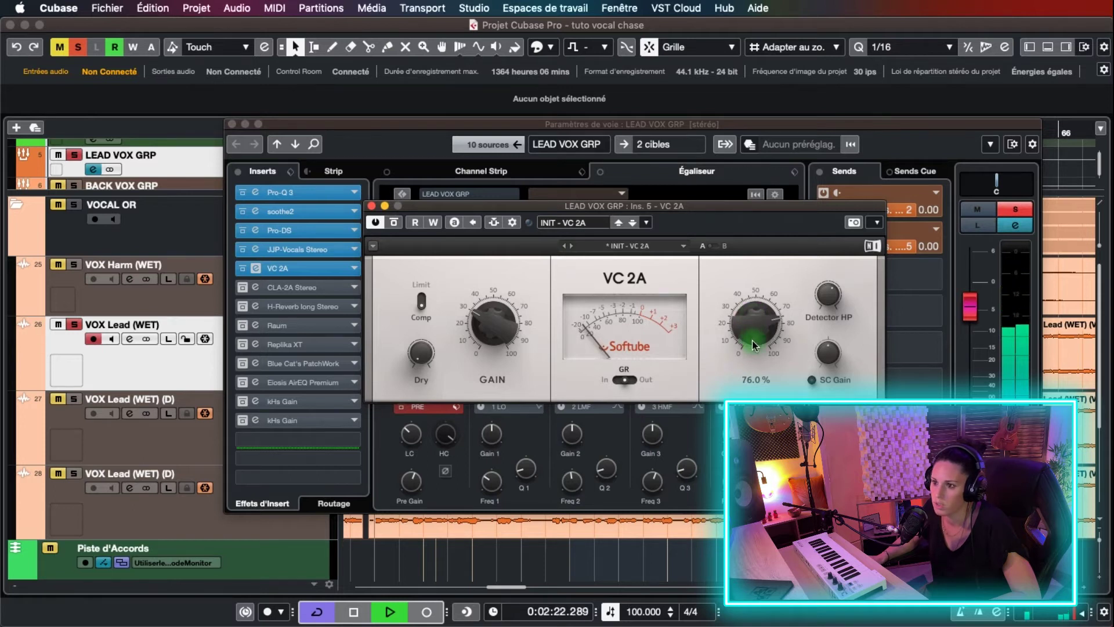
{"action": "scroll", "coordinate": [754, 329], "scroll_direction": "down", "scroll_amount": 10}
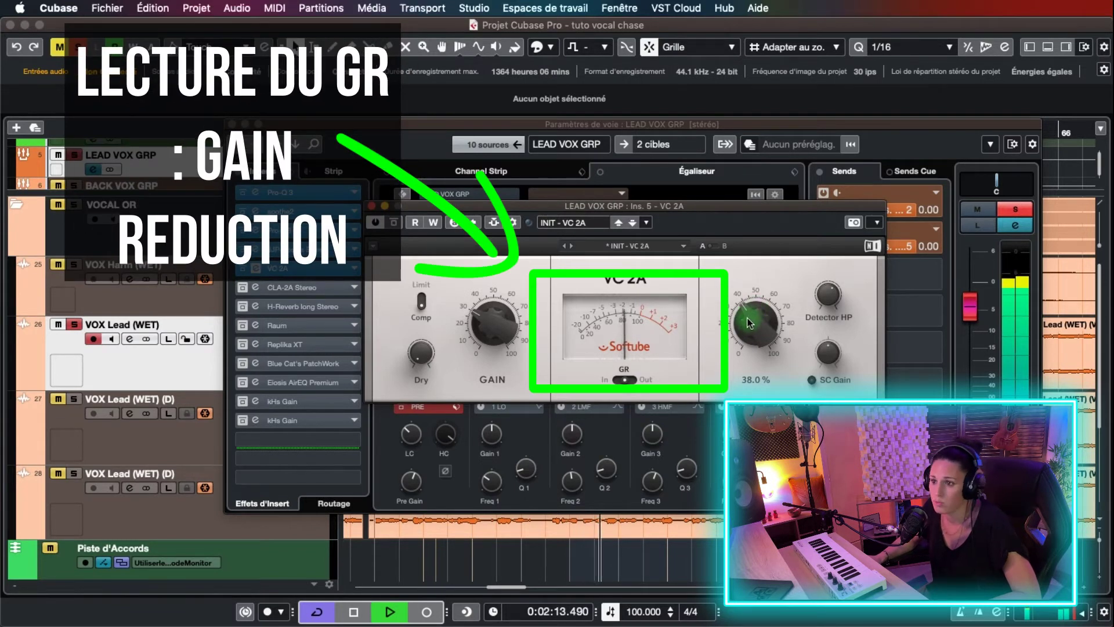
{"action": "scroll", "coordinate": [753, 317], "scroll_direction": "down", "scroll_amount": 4}
{"action": "scroll", "coordinate": [750, 320], "scroll_direction": "down", "scroll_amount": 1}
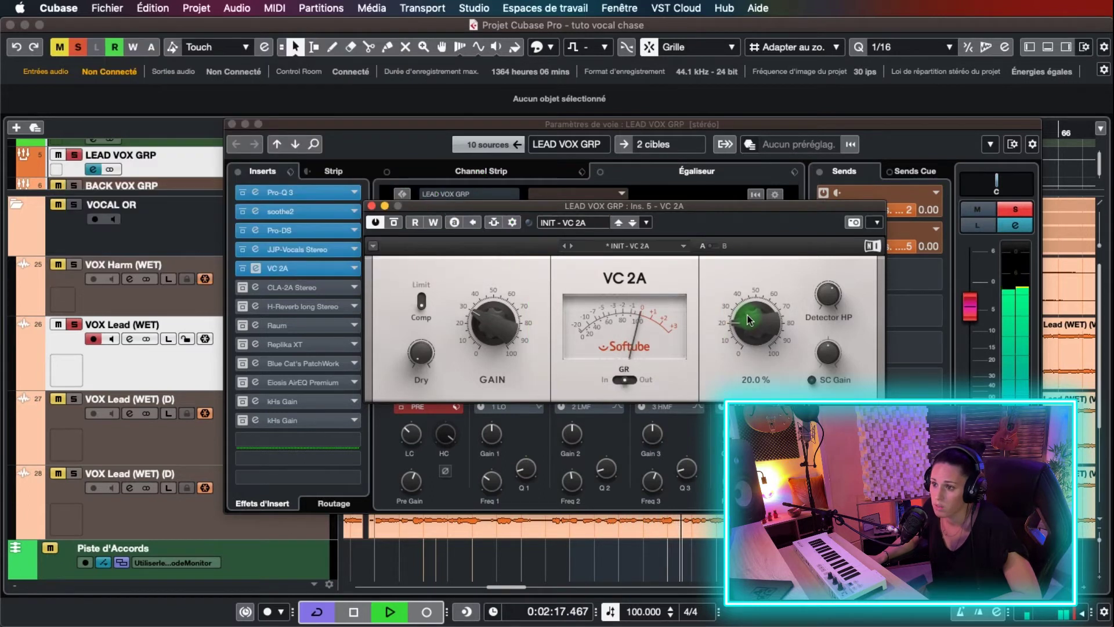
{"action": "scroll", "coordinate": [749, 320], "scroll_direction": "up", "scroll_amount": 6}
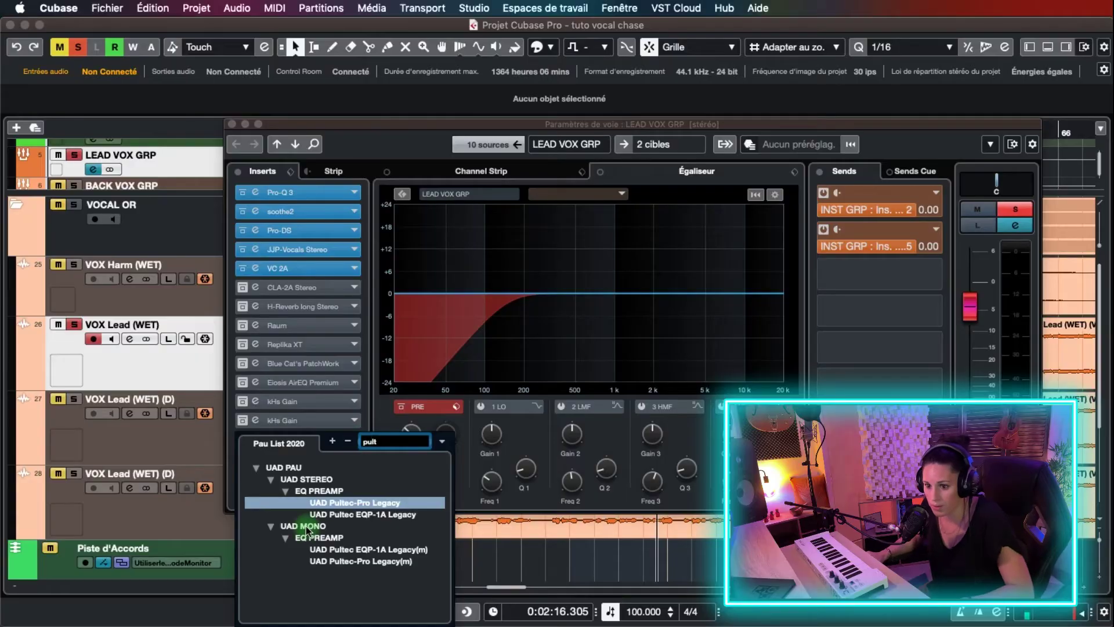
Try UAD Pultec-Pro Legacy in the insert slot after VC 2A, and replace it with SPL Passeq Single.
{"action": "left_click", "coordinate": [385, 502]}
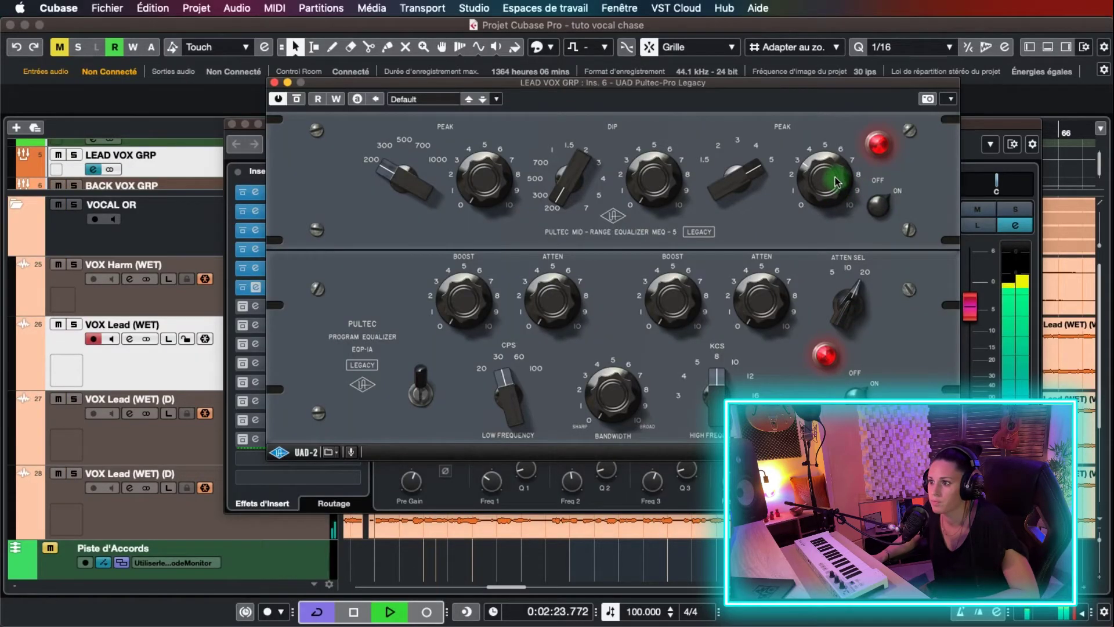
{"action": "left_click", "coordinate": [850, 293]}
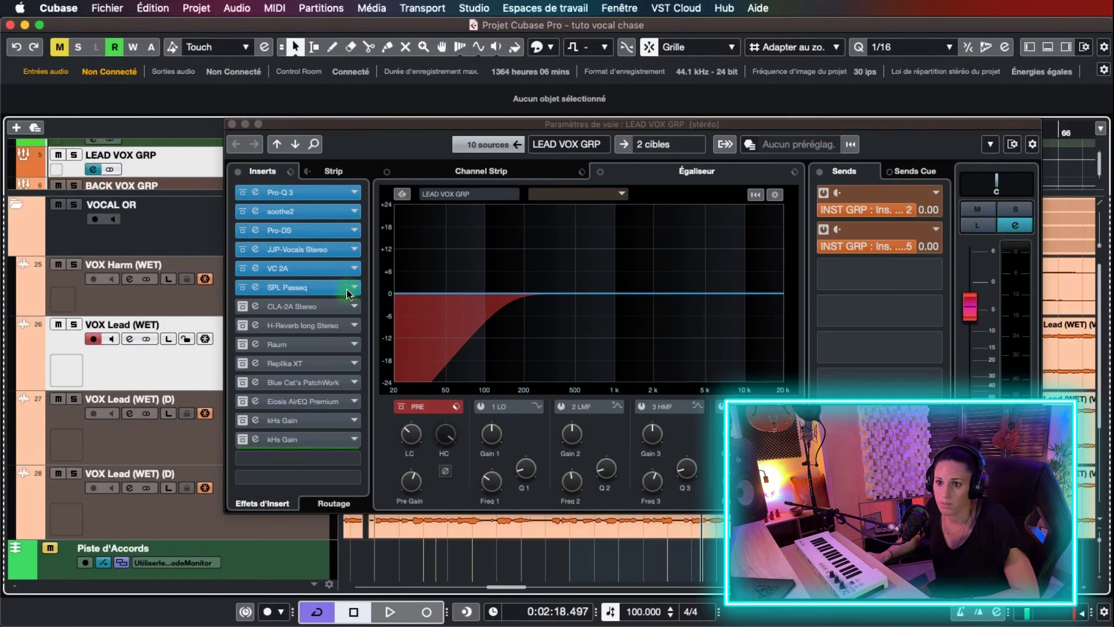
{"action": "left_click", "coordinate": [347, 288]}
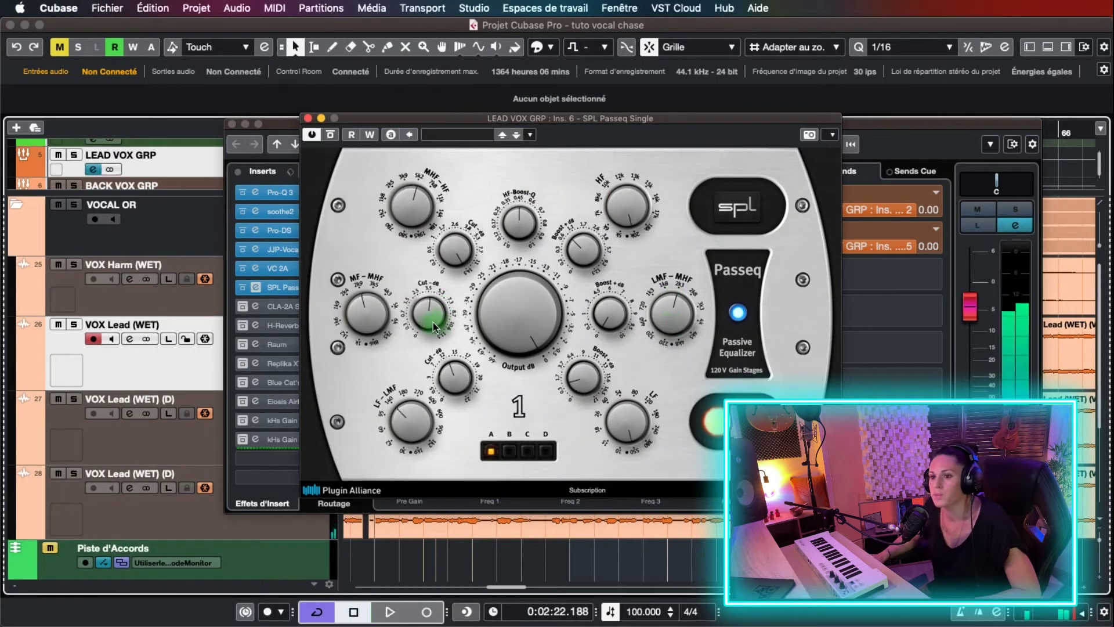
Tune the Passeq's MF-MHF cut amount and frequency during playback, compare it bypassed and active, and close the equalizer.
{"action": "scroll", "coordinate": [381, 284], "scroll_direction": "up", "scroll_amount": 4}
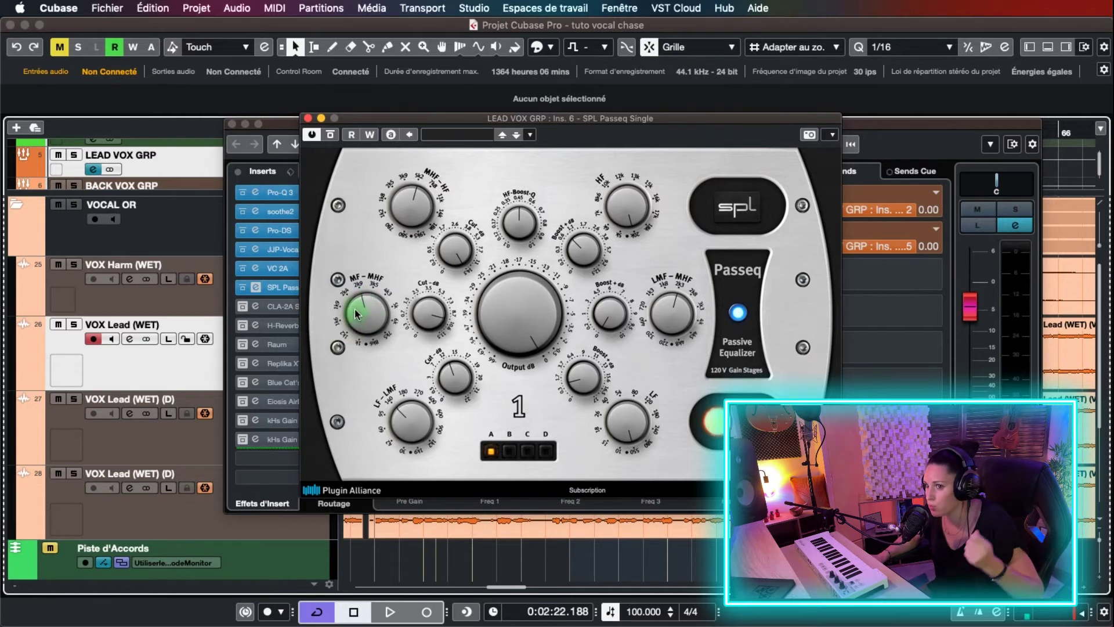
{"action": "key", "text": "space"}
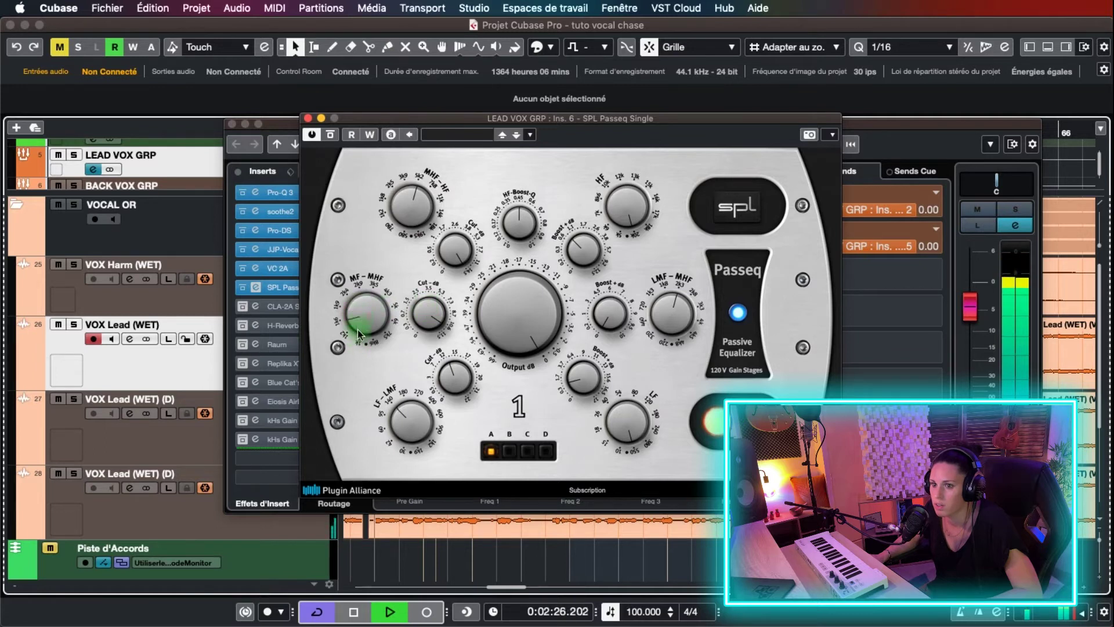
{"action": "left_click_drag", "start_coordinate": [357, 325], "coordinate": [356, 311]}
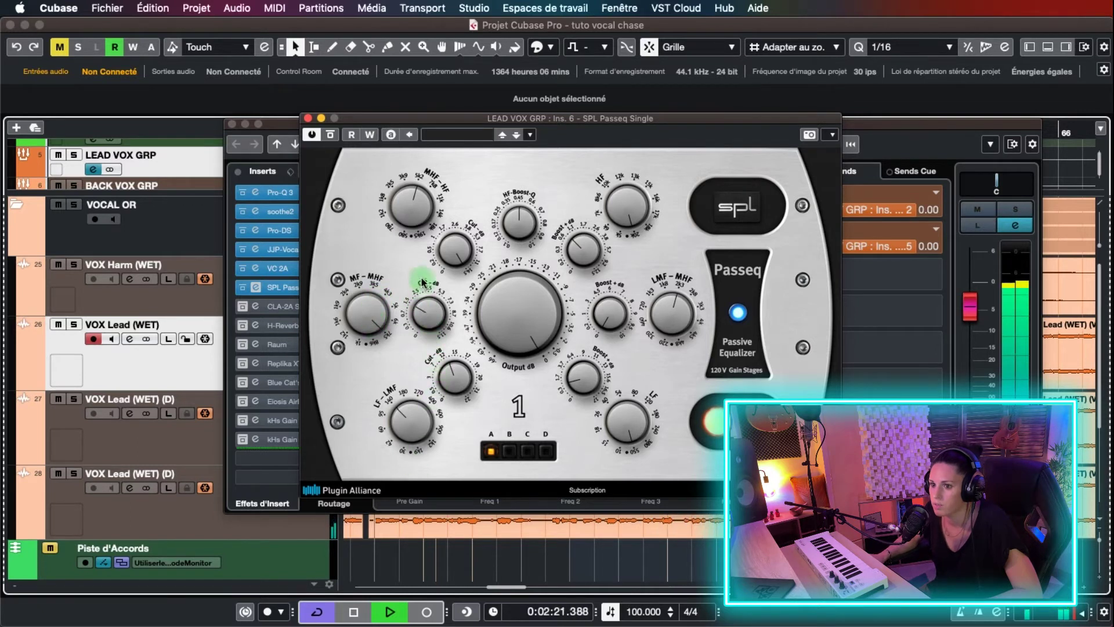
{"action": "left_click", "coordinate": [330, 135]}
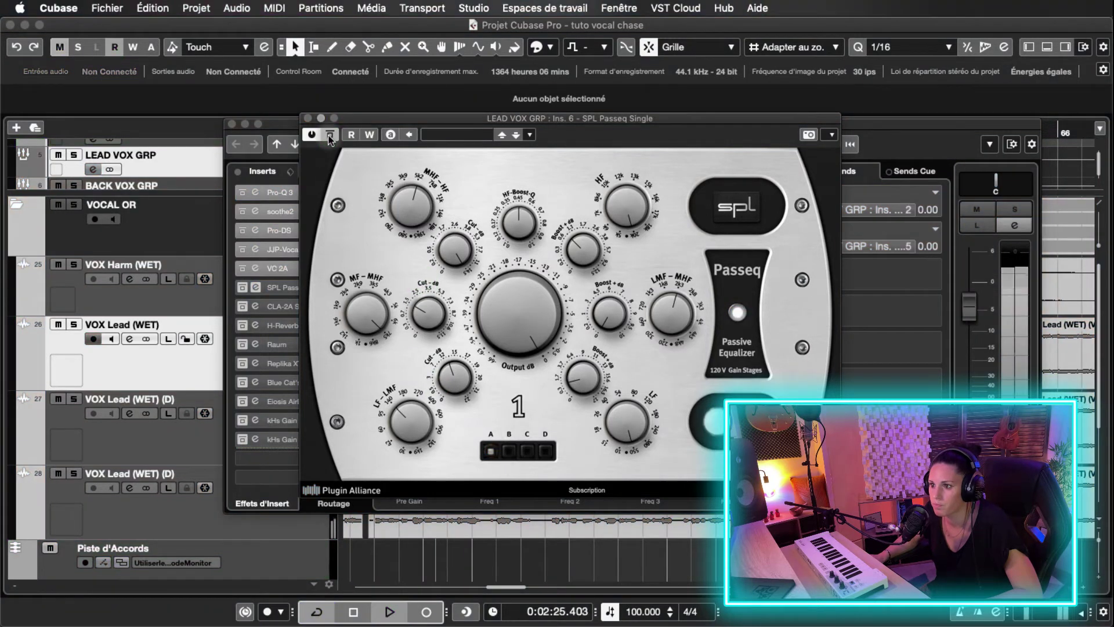
{"action": "left_click", "coordinate": [330, 136]}
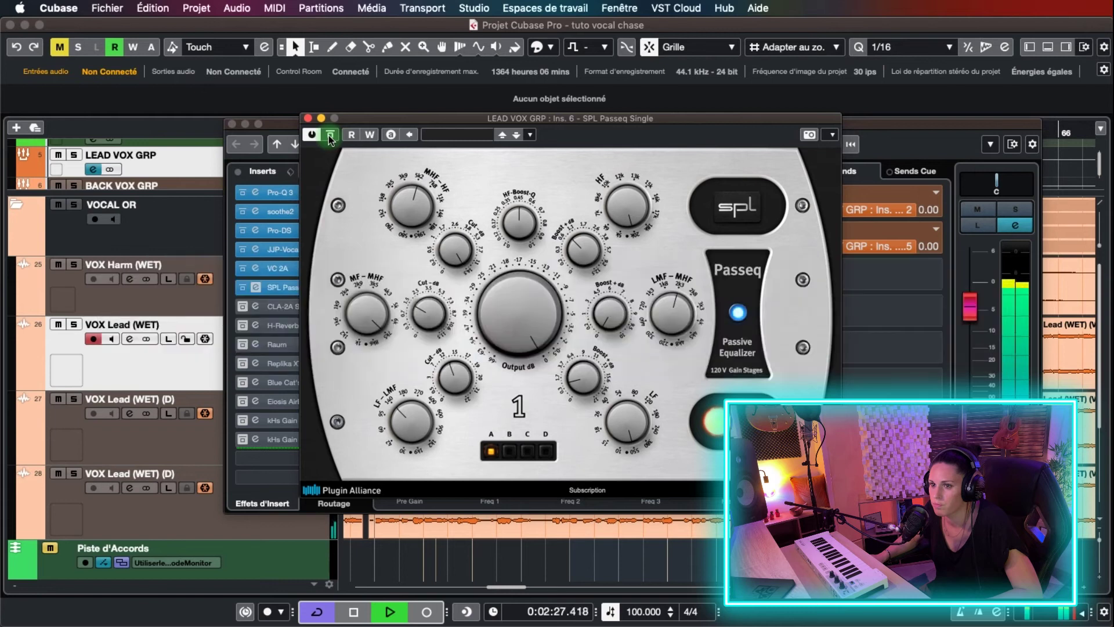
{"action": "left_click", "coordinate": [308, 119]}
{"action": "key", "text": "space"}
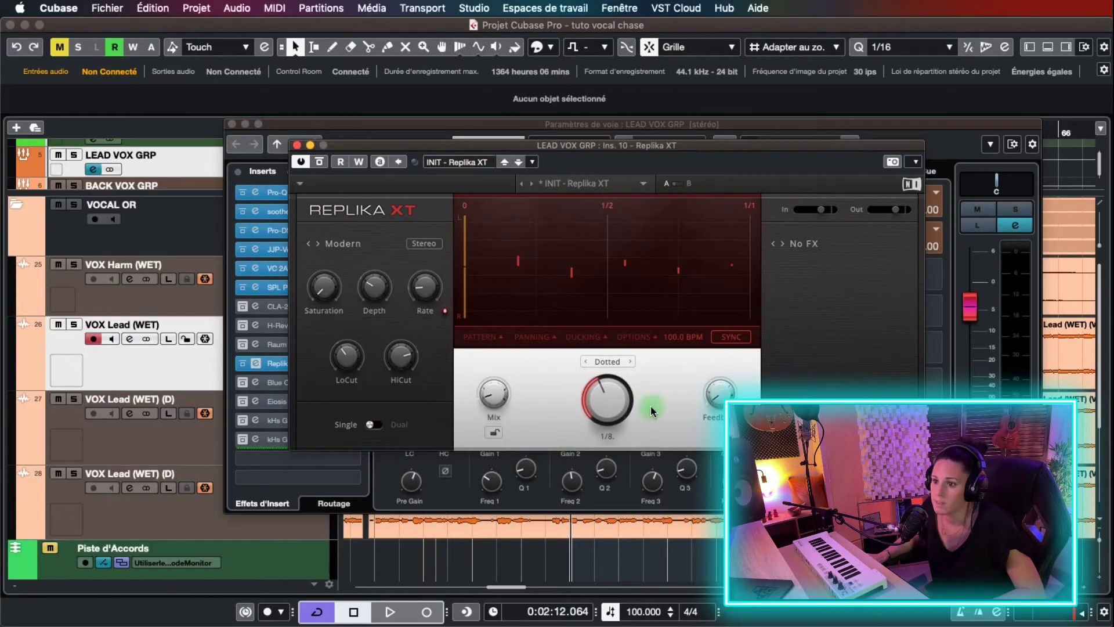
Show Replika XT's ducking settings, set Release to 12.5 %, raise the Mix, and lower Sensitivity to 22.5 % during playback.
{"action": "left_click", "coordinate": [582, 338]}
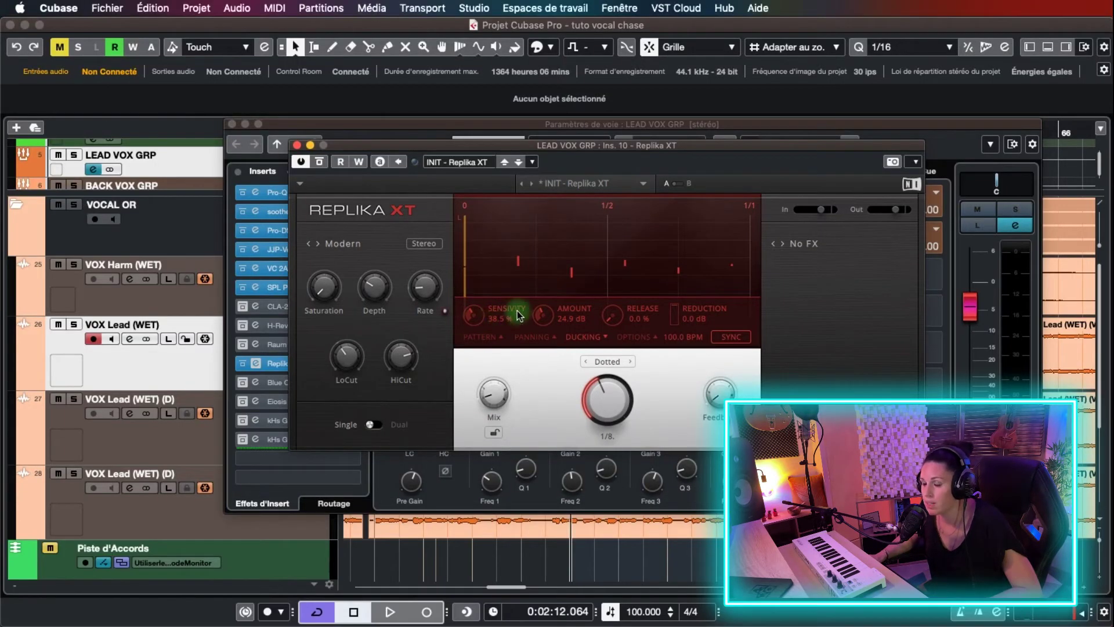
{"action": "key", "text": "space"}
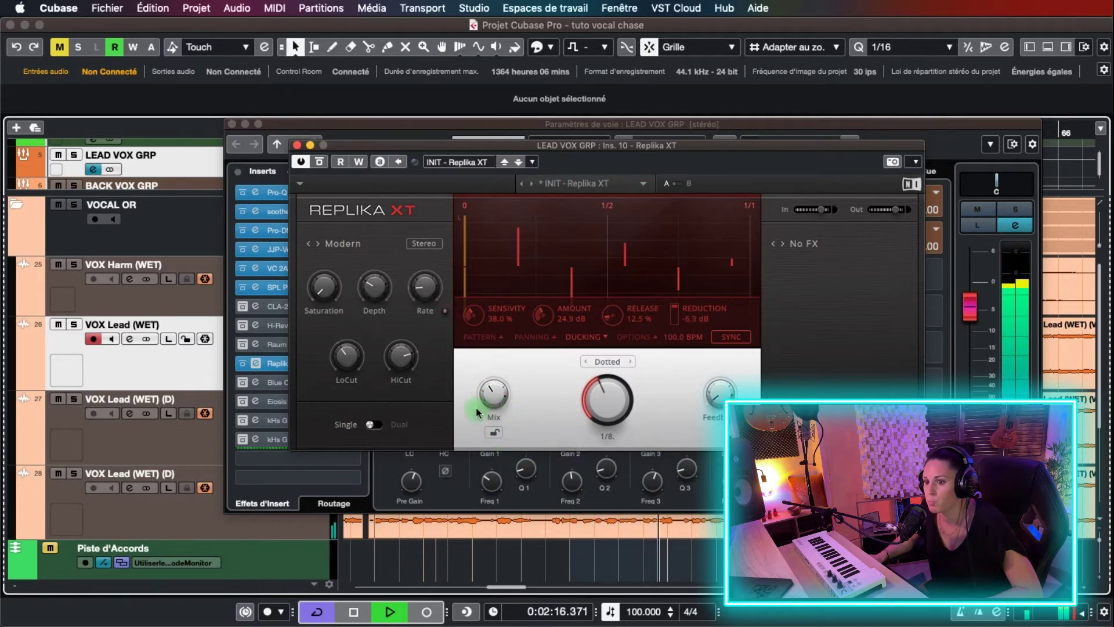
{"action": "mouse_move", "coordinate": [498, 405]}
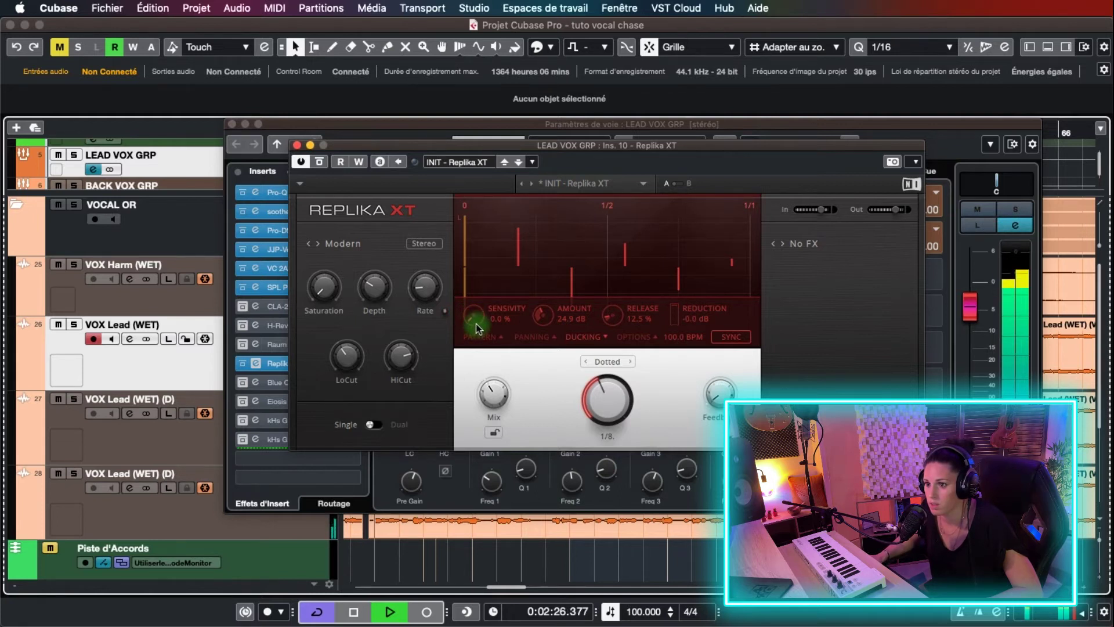
{"action": "left_click_drag", "start_coordinate": [475, 322], "coordinate": [471, 318]}
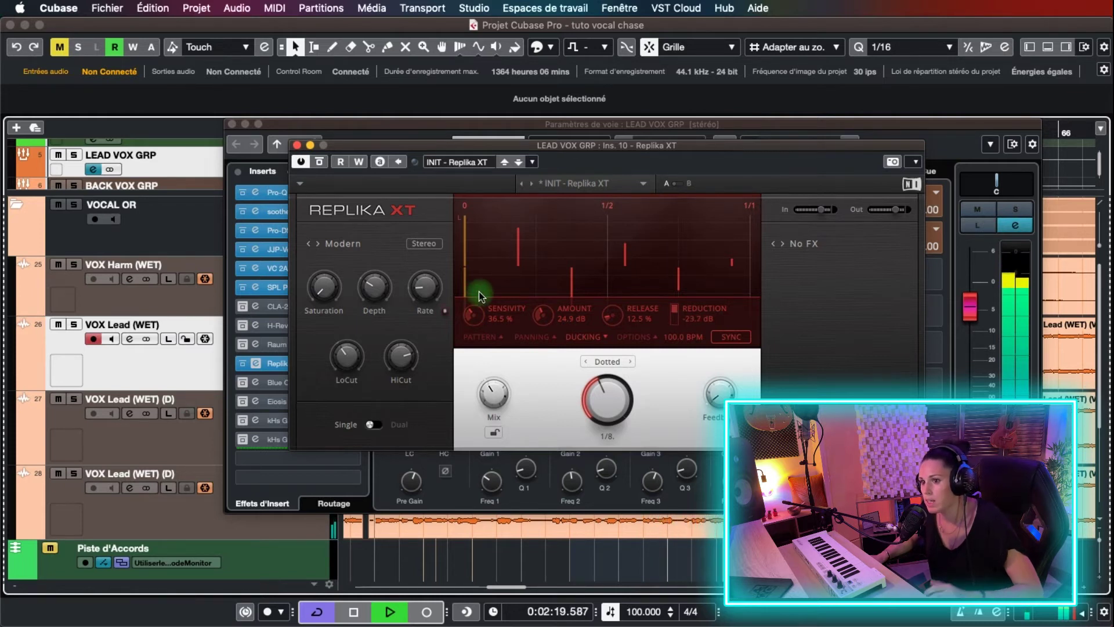
{"action": "left_click_drag", "start_coordinate": [469, 318], "coordinate": [469, 320]}
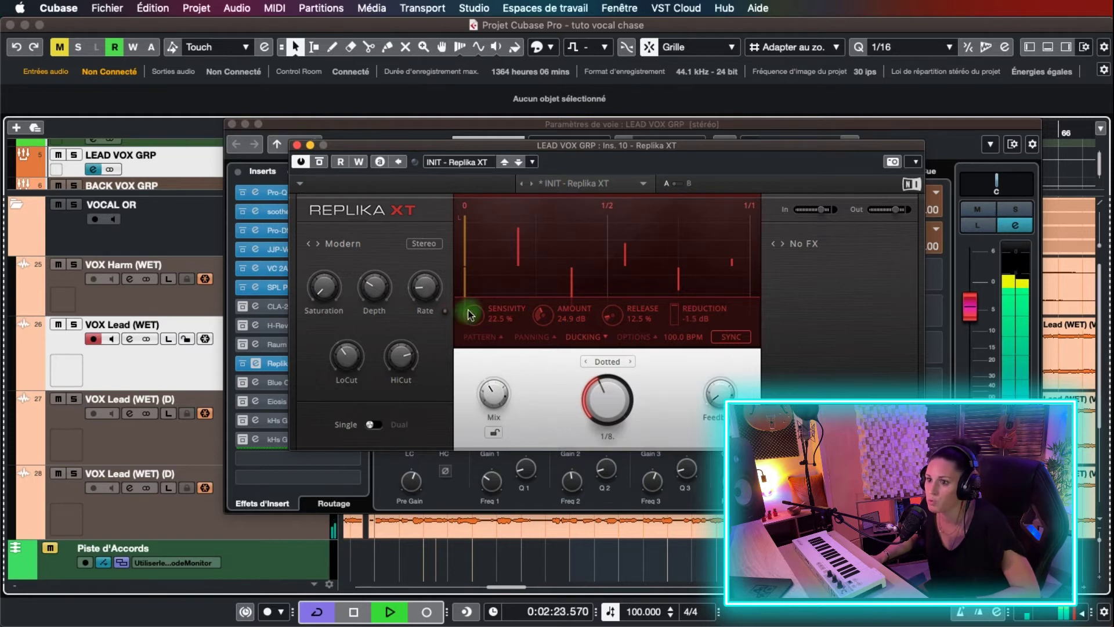
Lower Replika XT's Mix, set the ducking Sensitivity to 27.5 %, and stop playback.
{"action": "left_click_drag", "start_coordinate": [493, 393], "coordinate": [494, 392]}
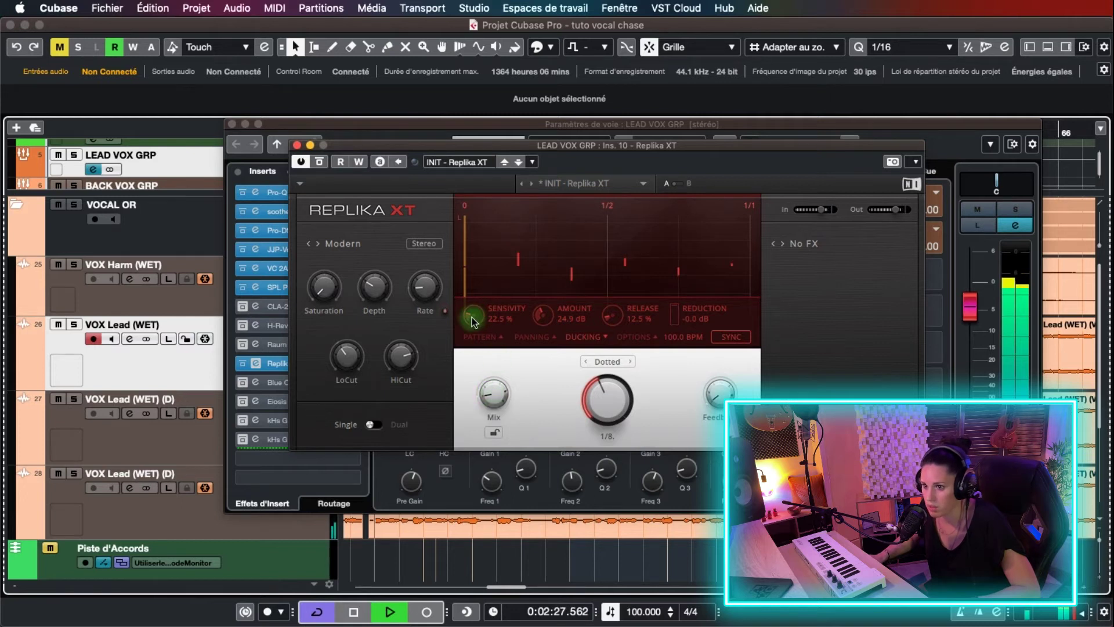
{"action": "left_click_drag", "start_coordinate": [471, 314], "coordinate": [471, 314]}
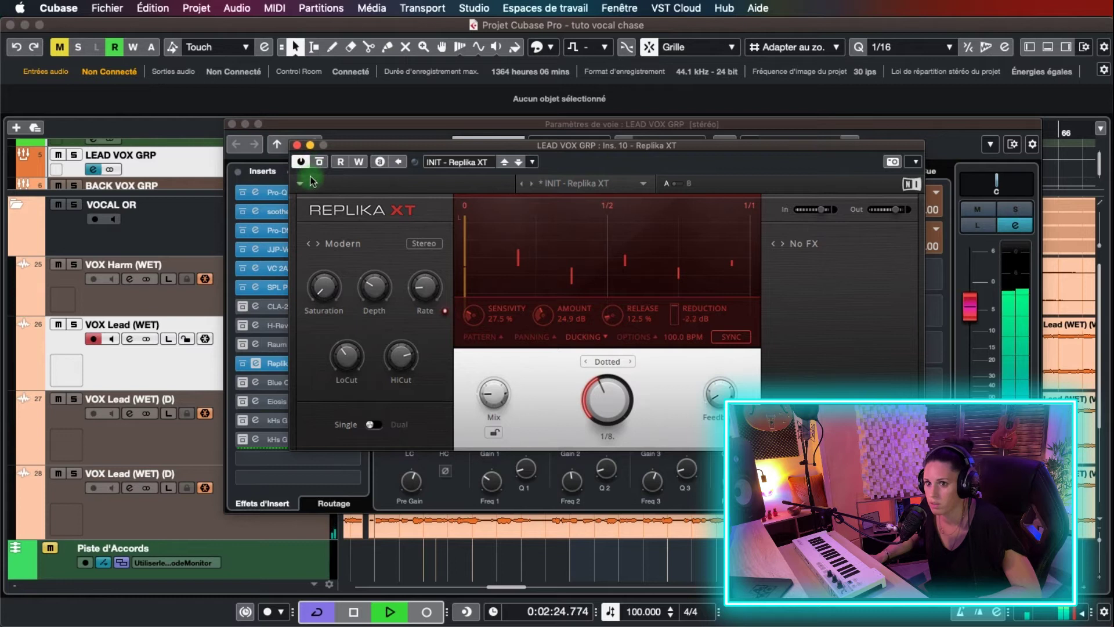
{"action": "key", "text": "space"}
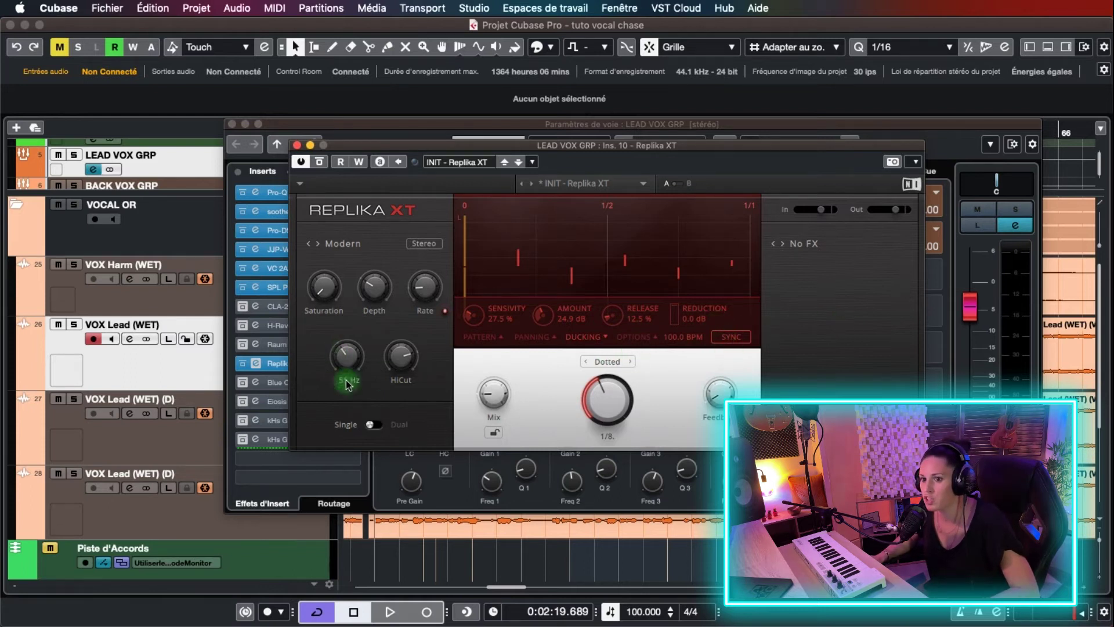
Check Replika XT's LoCut, HiCut, Depth and Saturation values, and close the plug-in.
{"action": "mouse_move", "coordinate": [397, 369]}
{"action": "mouse_move", "coordinate": [330, 374]}
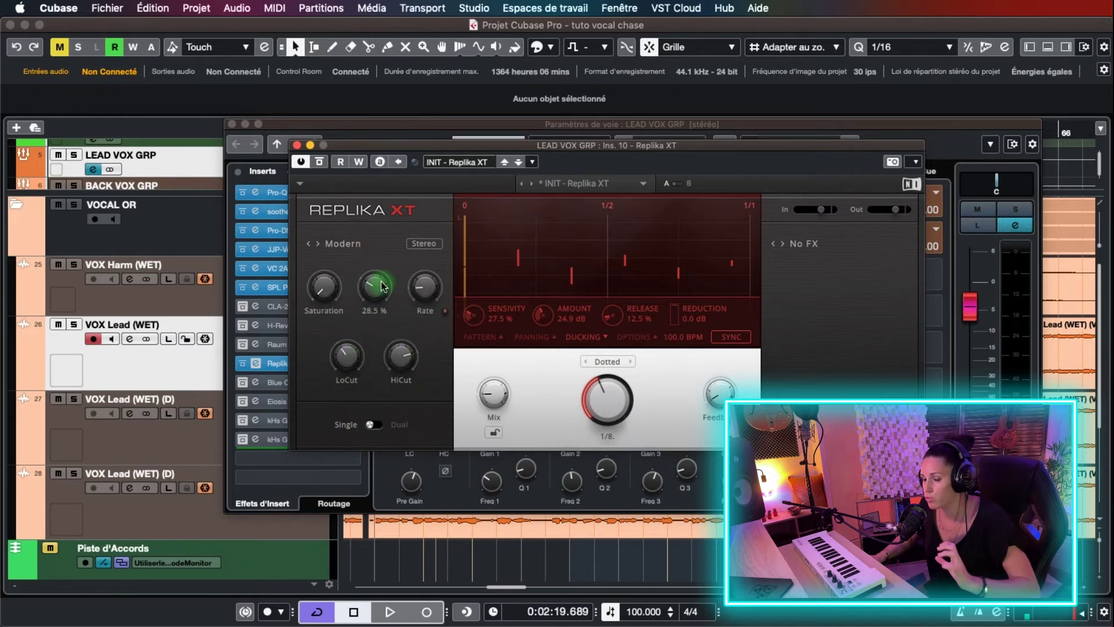
{"action": "mouse_move", "coordinate": [333, 291]}
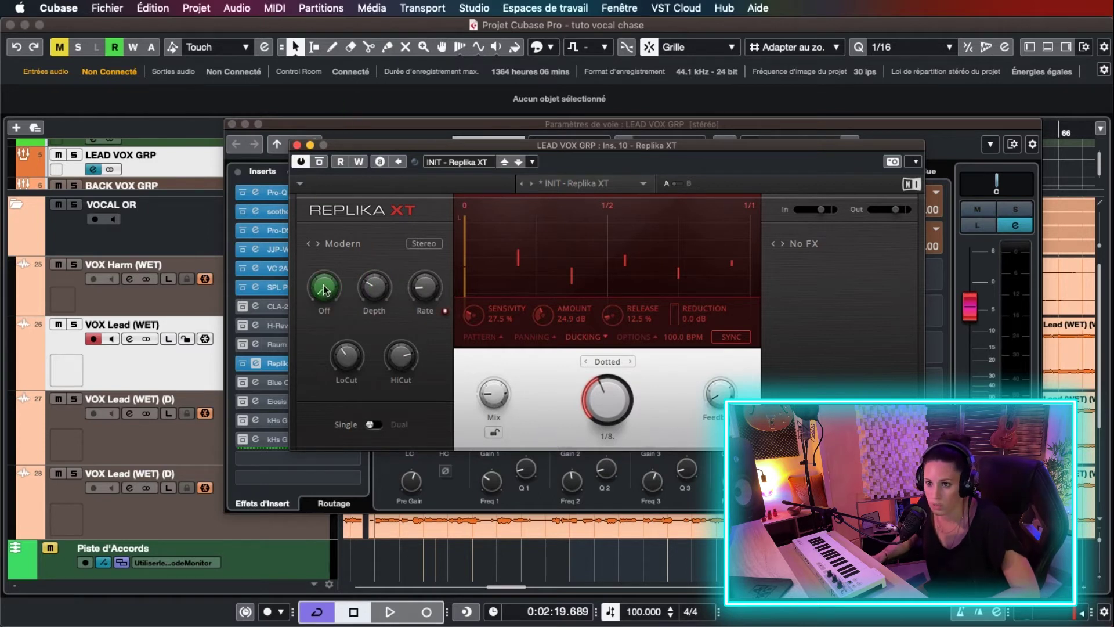
{"action": "left_click", "coordinate": [297, 146]}
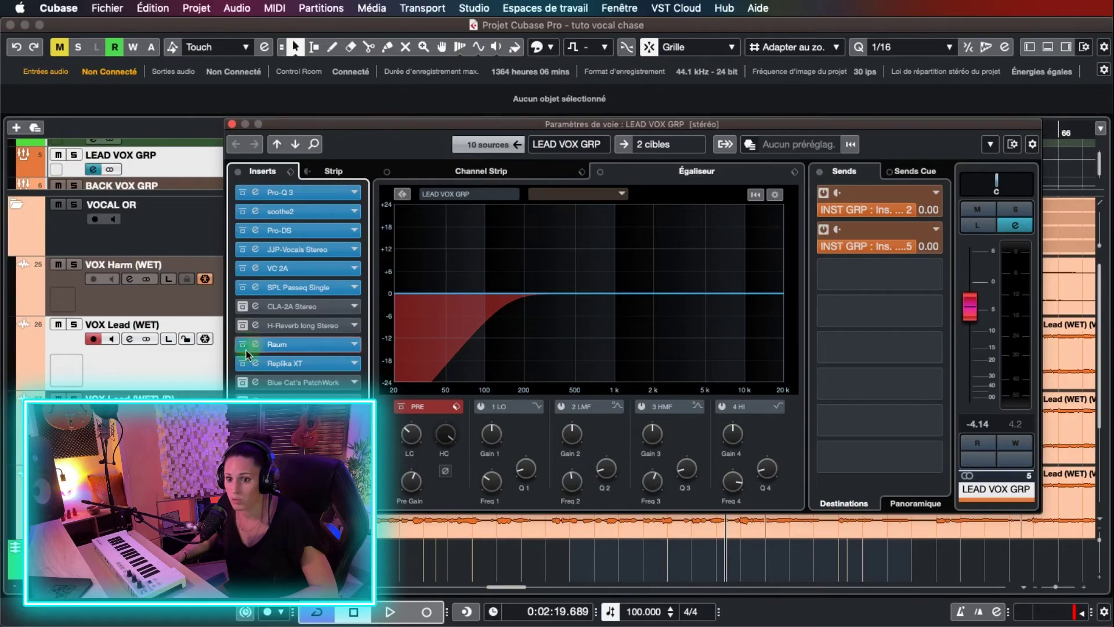
Inspect Raum's reverb settings and move it below Replika XT in the LEAD VOX GRP insert chain.
{"action": "left_click", "coordinate": [259, 347]}
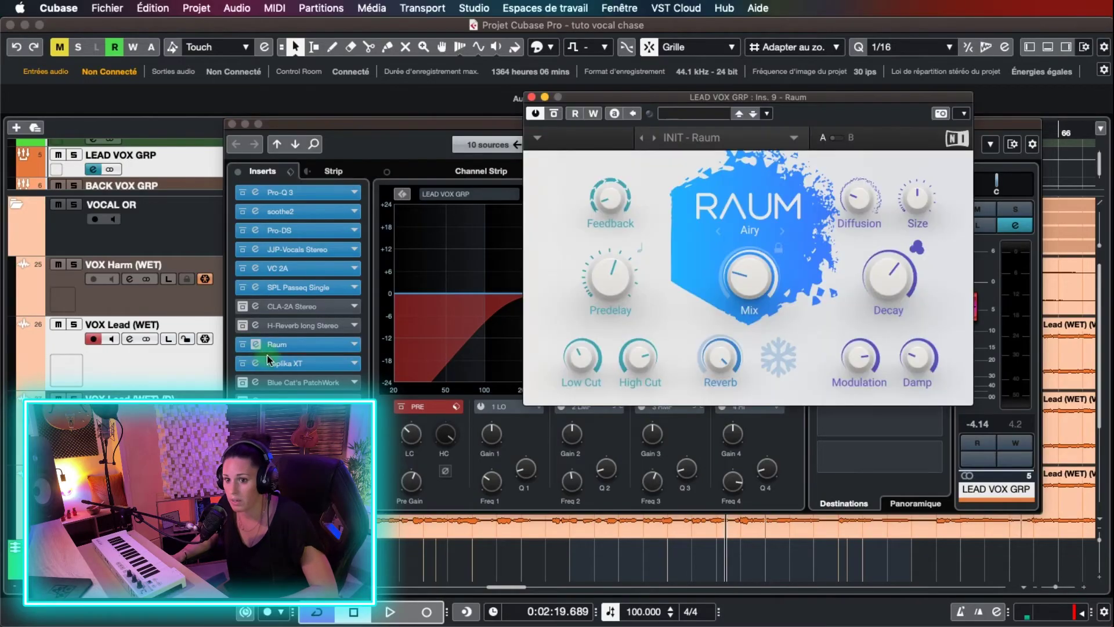
{"action": "left_click", "coordinate": [830, 283]}
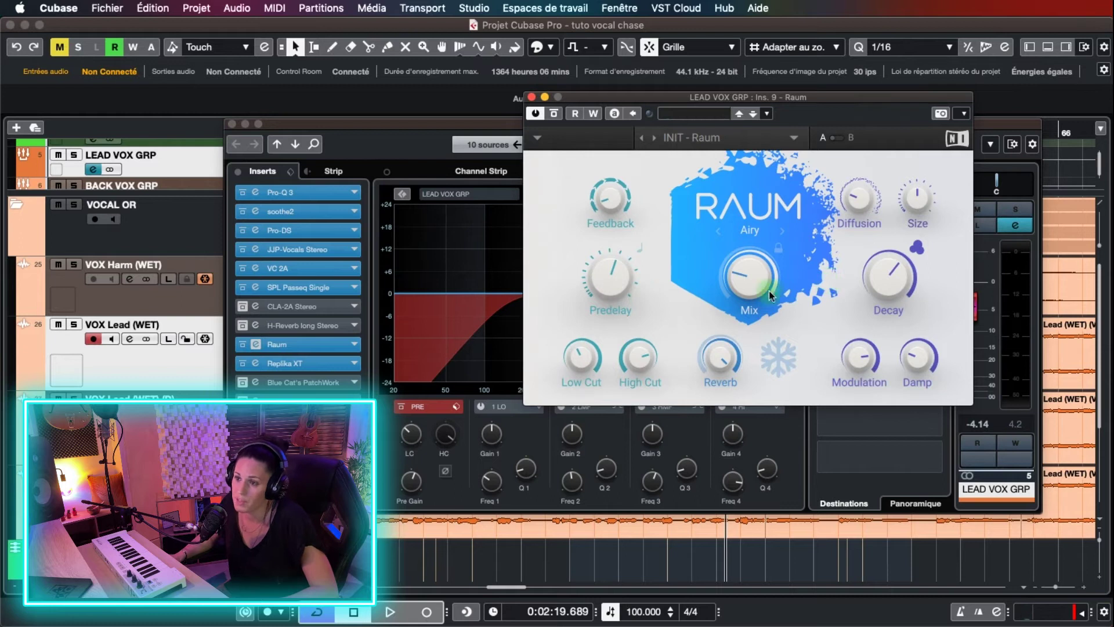
{"action": "mouse_move", "coordinate": [764, 257]}
{"action": "left_mouse_down"}
{"action": "mouse_move", "coordinate": [724, 266]}
{"action": "mouse_move", "coordinate": [751, 255]}
{"action": "left_mouse_up"}
{"action": "left_click", "coordinate": [295, 384]}
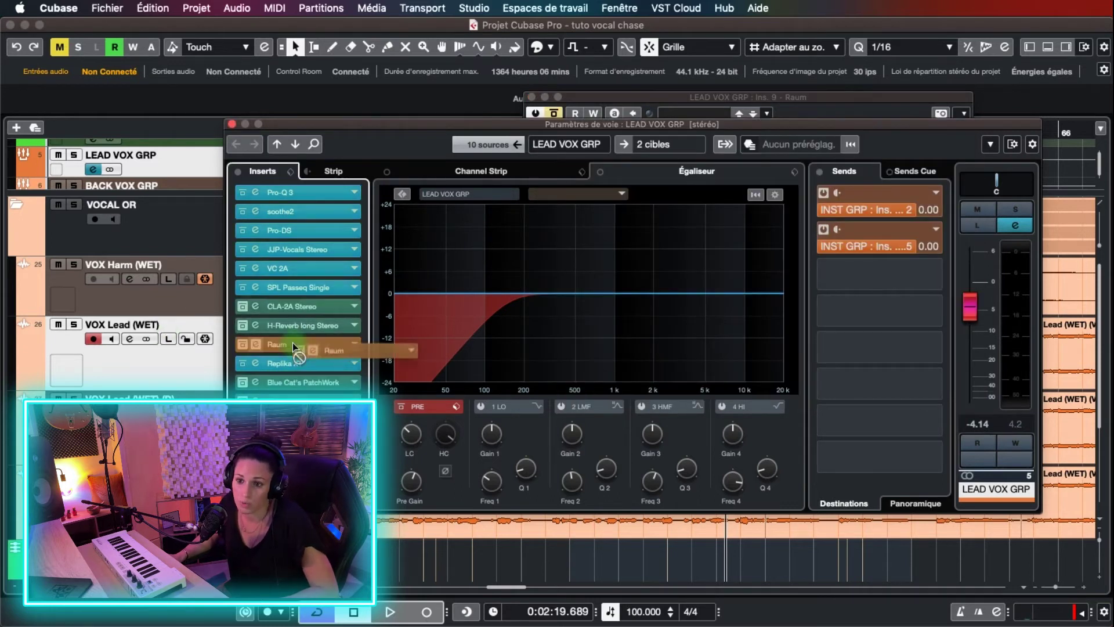
{"action": "left_click_drag", "start_coordinate": [242, 343], "coordinate": [262, 345]}
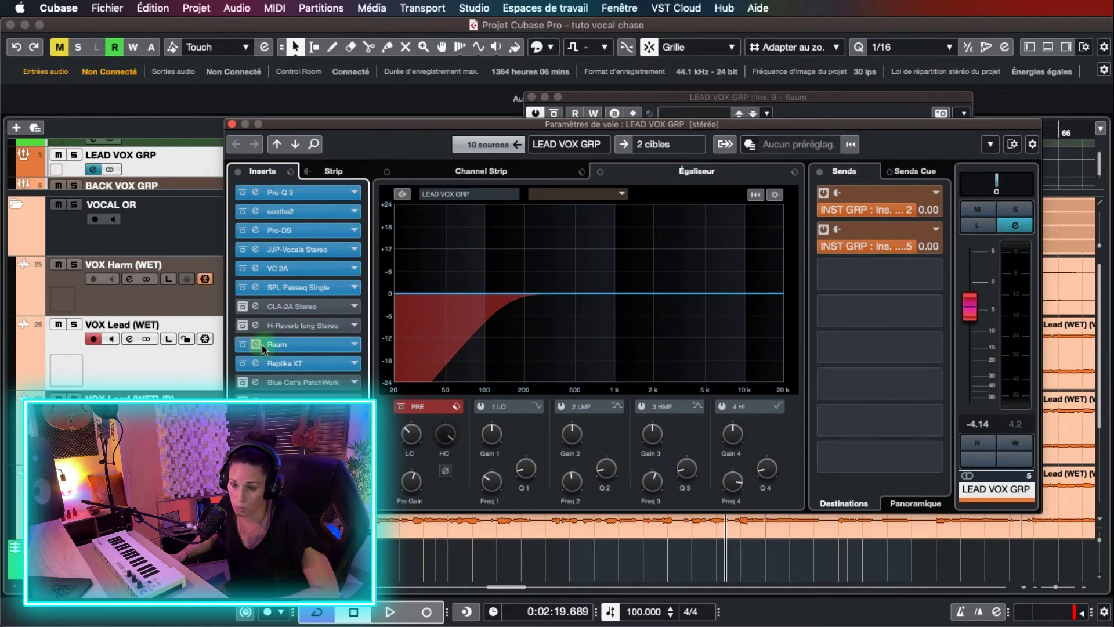
Audition Raum active and bypassed during playback, leave it bypassed, check its Mix amount, and close the plug-in.
{"action": "left_click", "coordinate": [256, 364]}
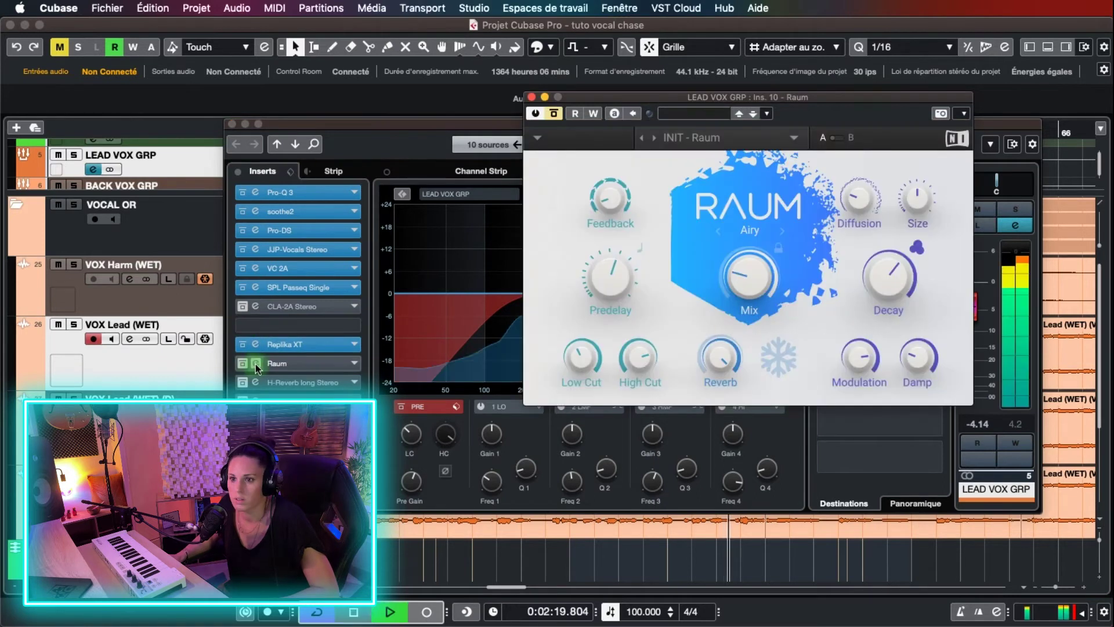
{"action": "left_click", "coordinate": [560, 117]}
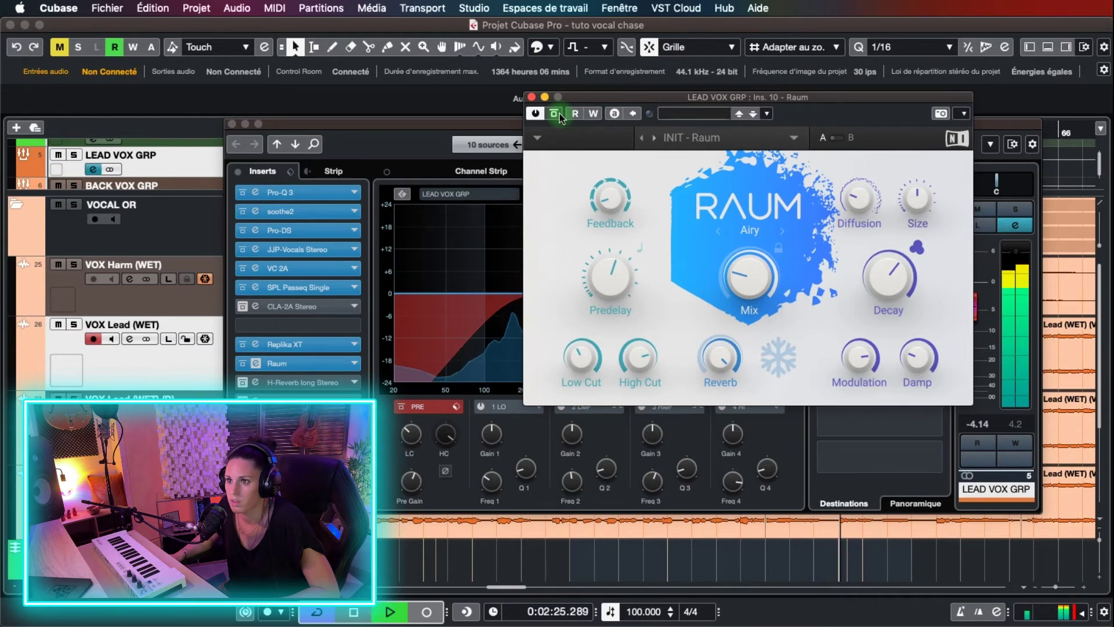
{"action": "left_click", "coordinate": [558, 114]}
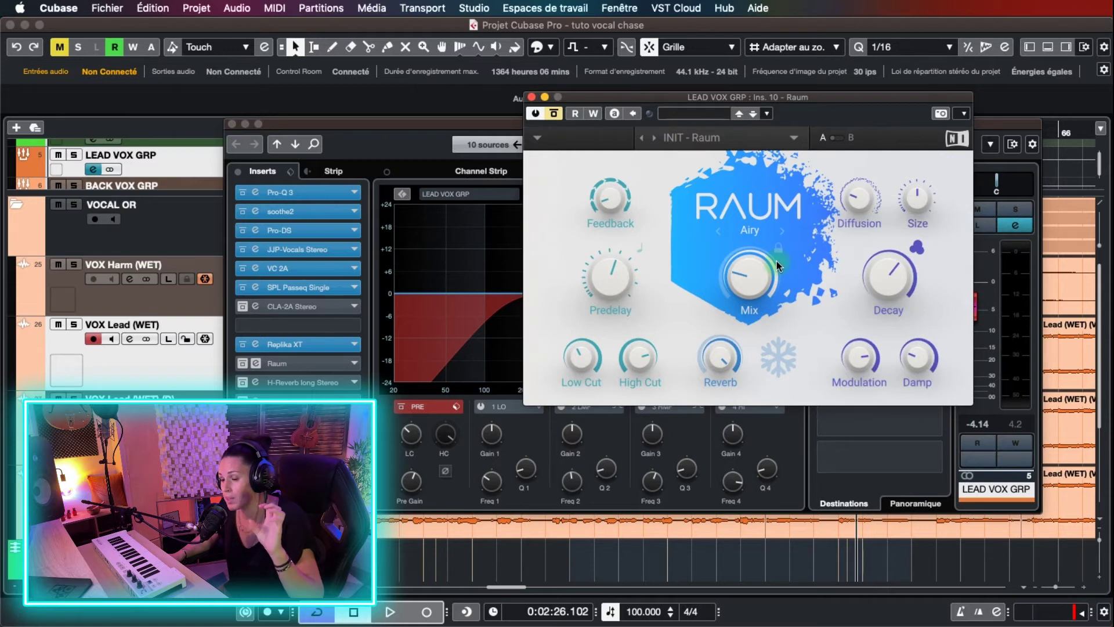
{"action": "mouse_move", "coordinate": [739, 291]}
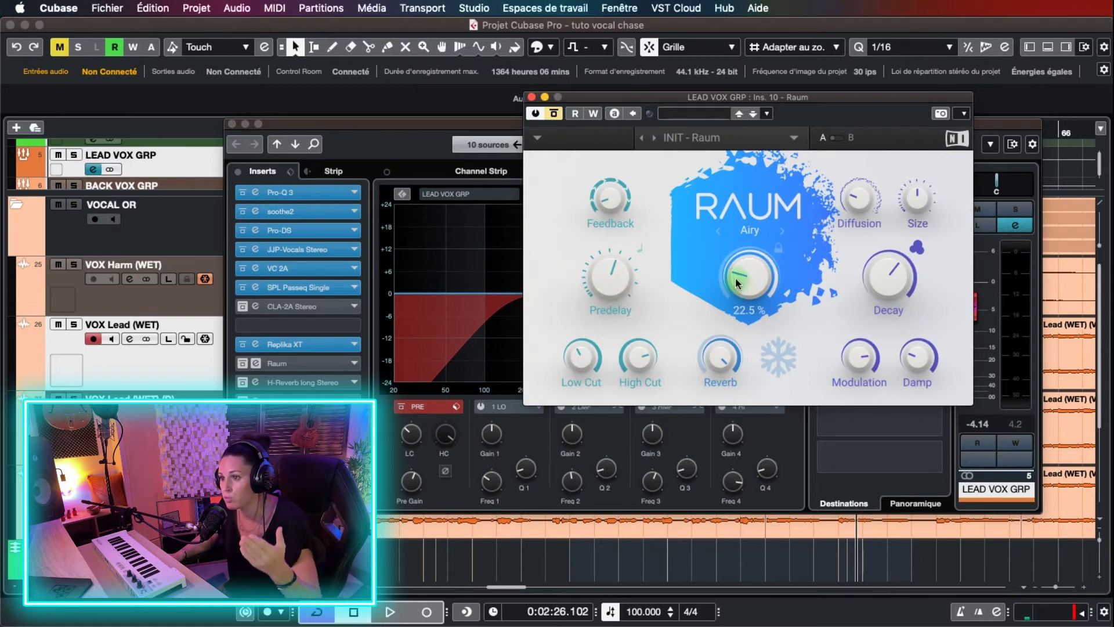
{"action": "left_click", "coordinate": [531, 97]}
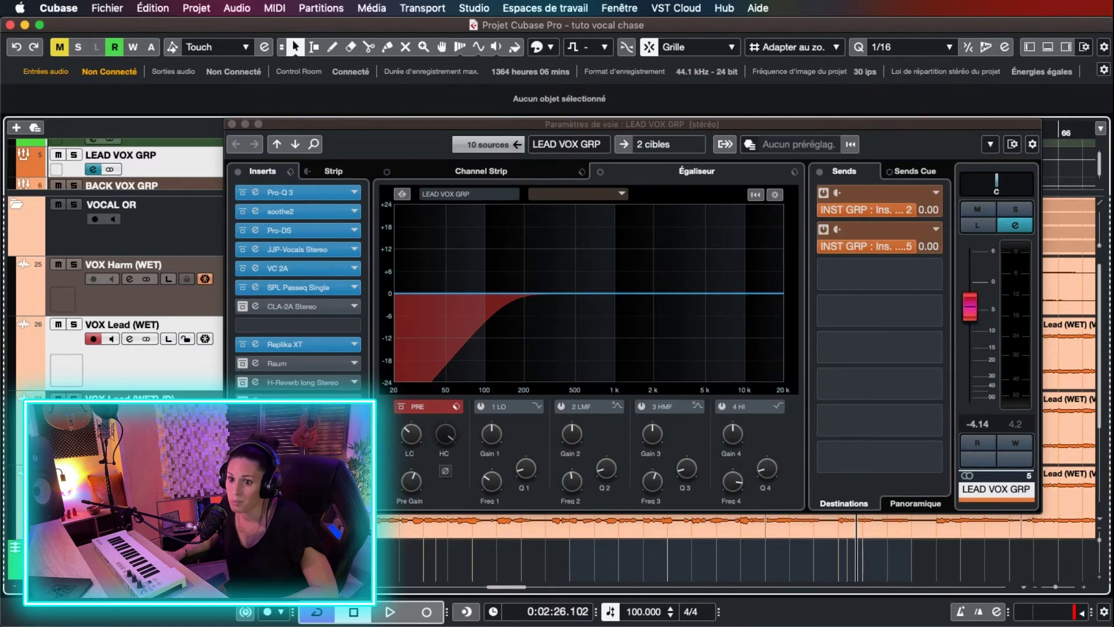
Enable and open H-Reverb long Stereo on the lead vocal group, and sync its Pre Delay to tempo.
{"action": "left_click", "coordinate": [247, 387]}
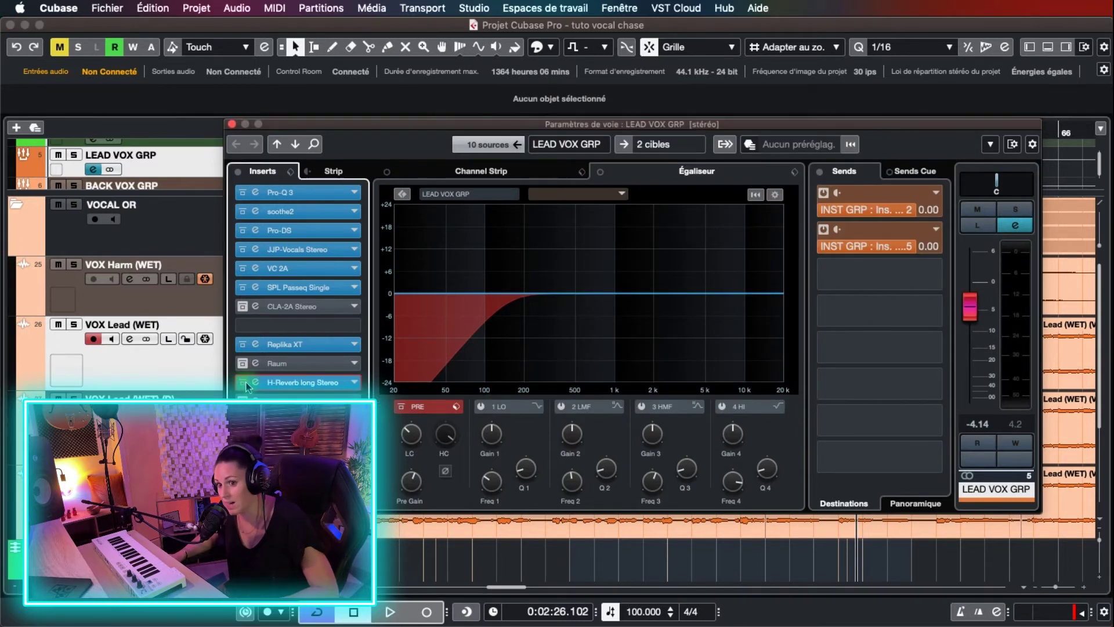
{"action": "left_click", "coordinate": [255, 382]}
{"action": "left_click_drag", "start_coordinate": [755, 71], "coordinate": [564, 69]}
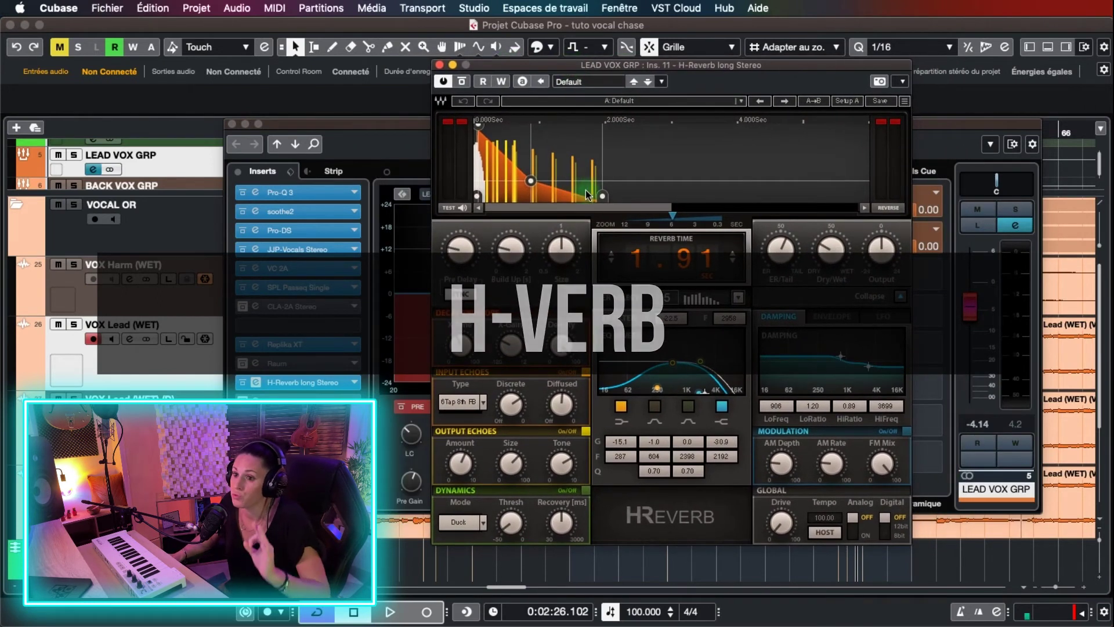
{"action": "left_click", "coordinate": [460, 294]}
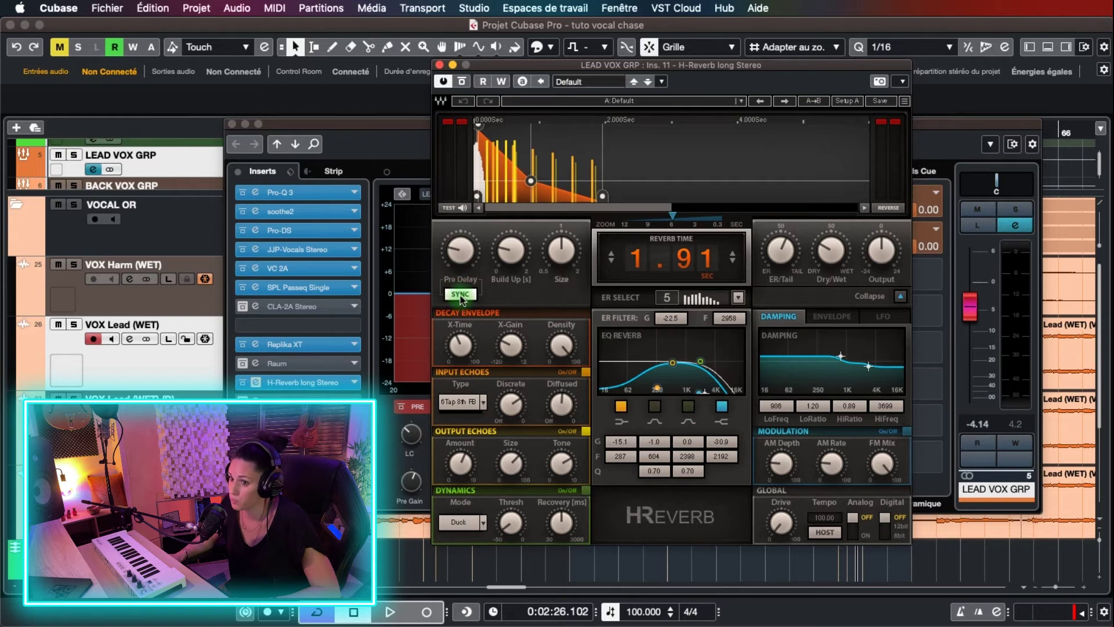
During playback, set H-Reverb's damping to LoFreq 176, LoRatio 0.10, HiRatio 0.75 and HiFreq 3871, and the low EQ band to -15.7 at 306.
{"action": "key", "text": "space"}
{"action": "left_click_drag", "start_coordinate": [840, 356], "coordinate": [808, 386]}
{"action": "left_click_drag", "start_coordinate": [869, 366], "coordinate": [868, 370]}
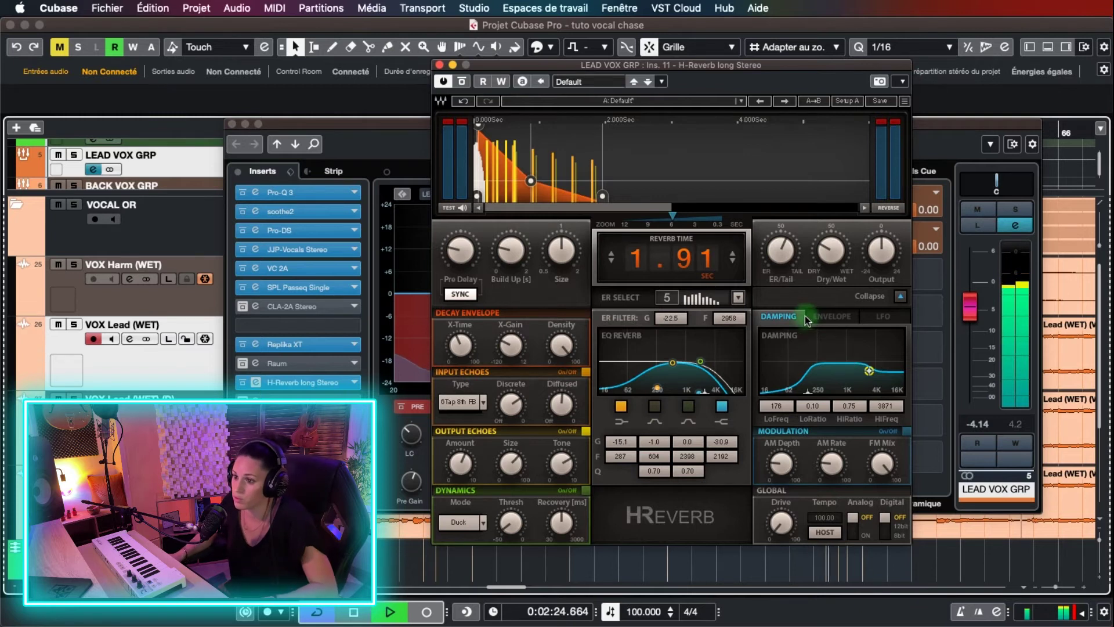
{"action": "left_click_drag", "start_coordinate": [657, 388], "coordinate": [658, 388]}
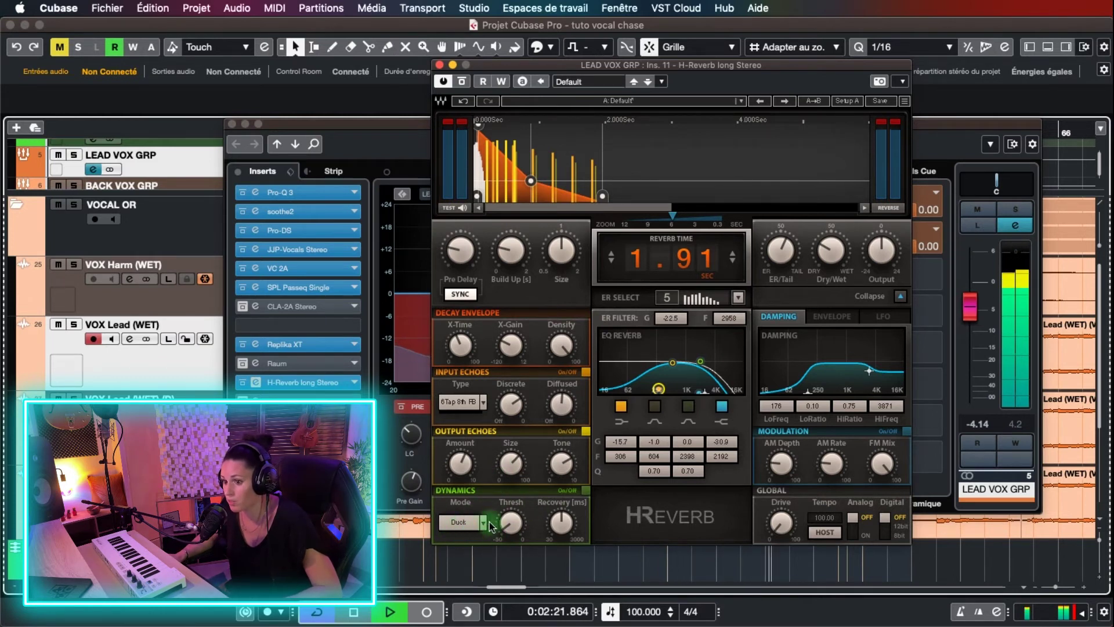
Lengthen H-Reverb's Reverb Time to 2.60 sec and adjust the Duck dynamics' Threshold and Recovery during playback.
{"action": "left_click", "coordinate": [574, 548]}
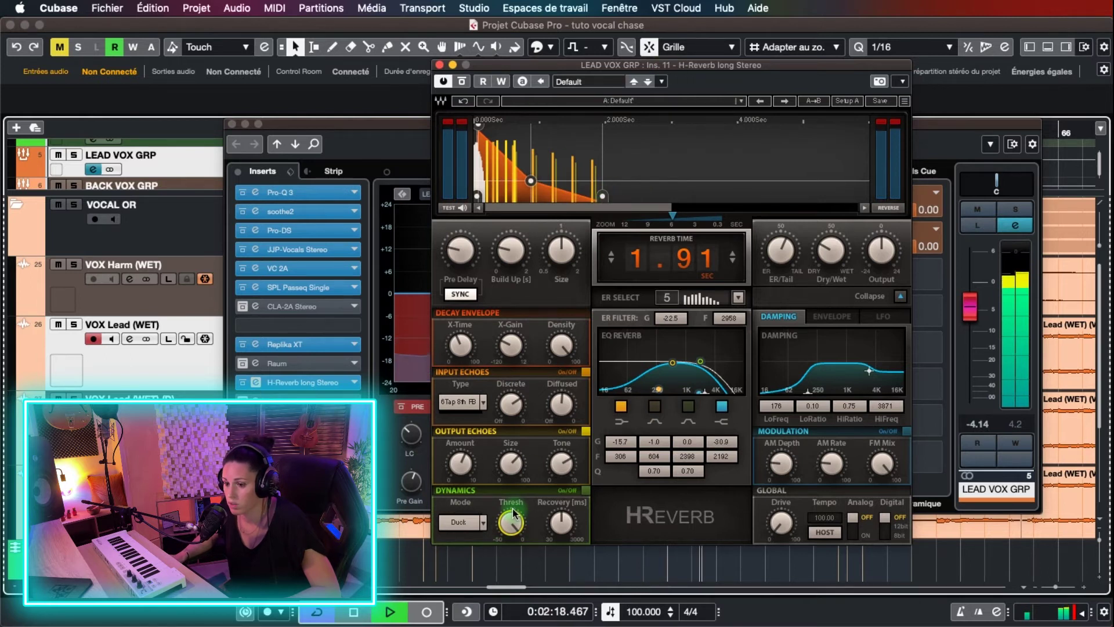
{"action": "left_click_drag", "start_coordinate": [600, 204], "coordinate": [625, 200]}
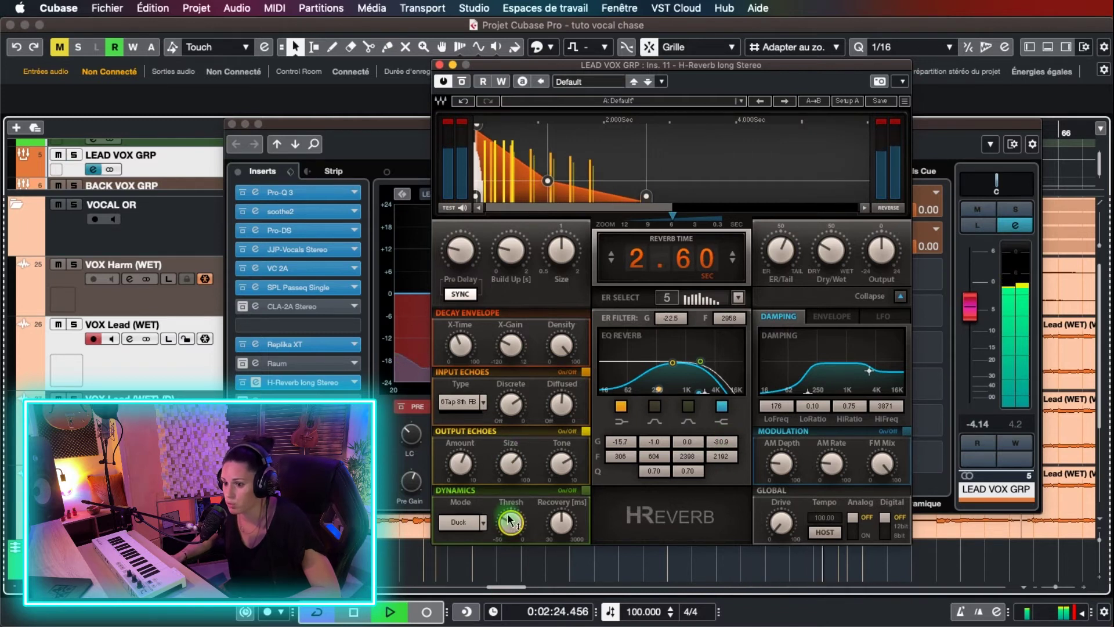
{"action": "left_click_drag", "start_coordinate": [511, 523], "coordinate": [505, 583]}
{"action": "left_click_drag", "start_coordinate": [561, 520], "coordinate": [538, 609]}
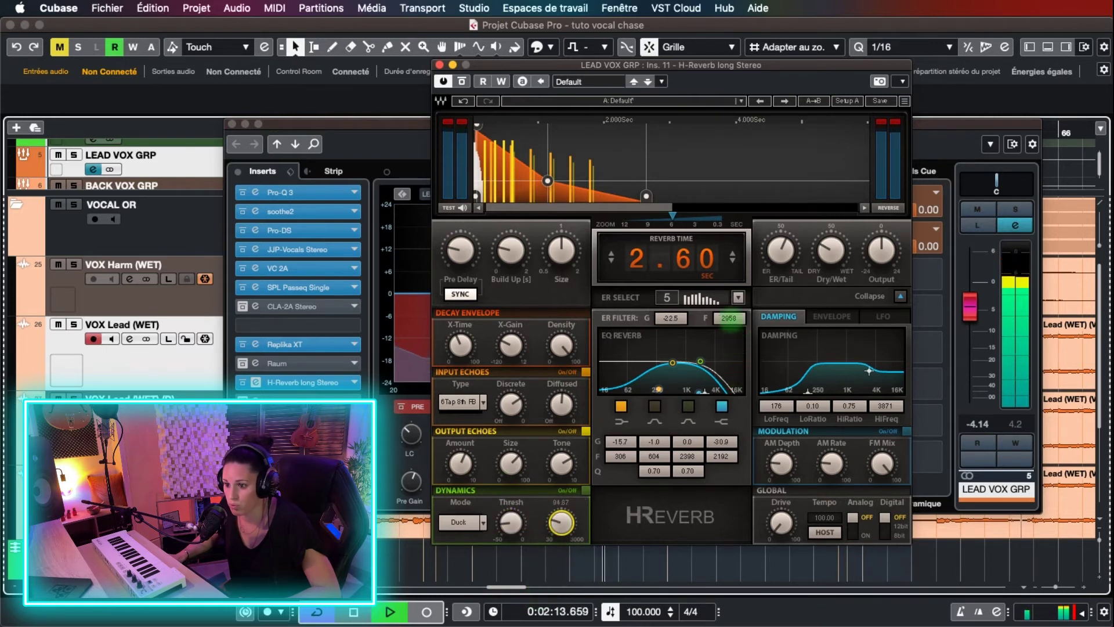
{"action": "left_click_drag", "start_coordinate": [510, 522], "coordinate": [563, 527]}
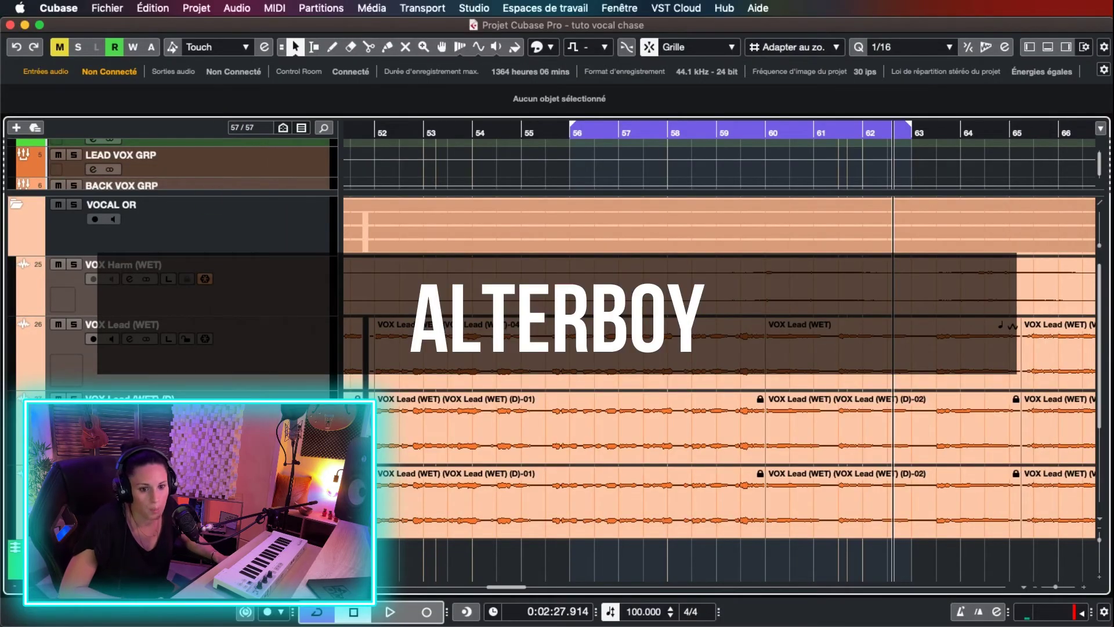
Set LittleAlterBoy's Formant to -12.0 on the VOX Lead (WET) (D) track, and close the plug-in and channel settings.
{"action": "key", "text": "e"}
{"action": "left_click", "coordinate": [255, 249]}
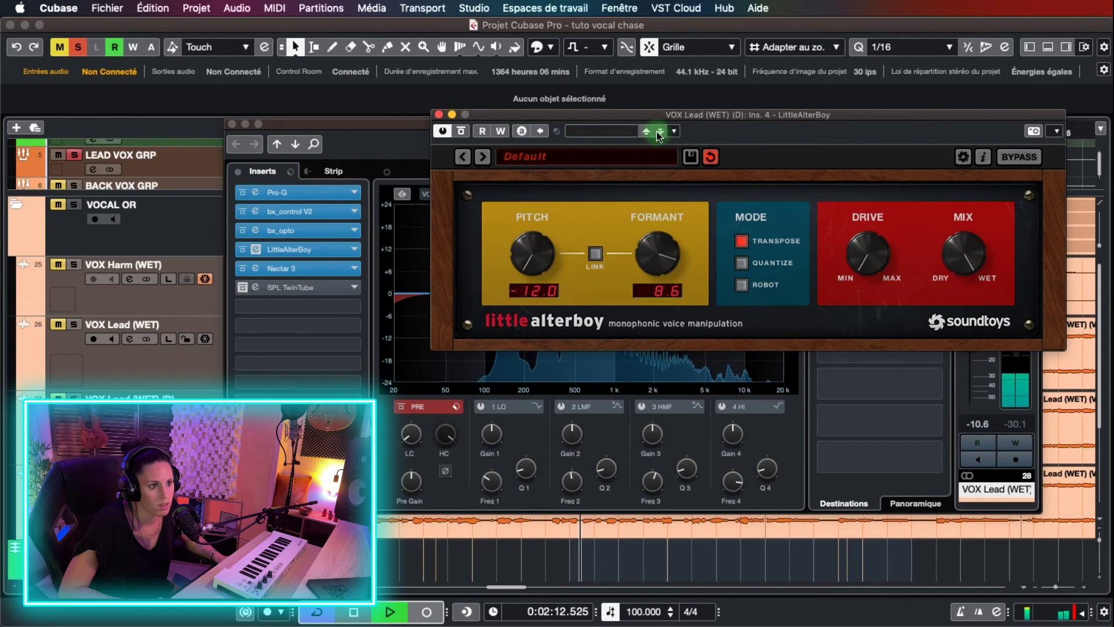
{"action": "left_click_drag", "start_coordinate": [652, 247], "coordinate": [653, 281]}
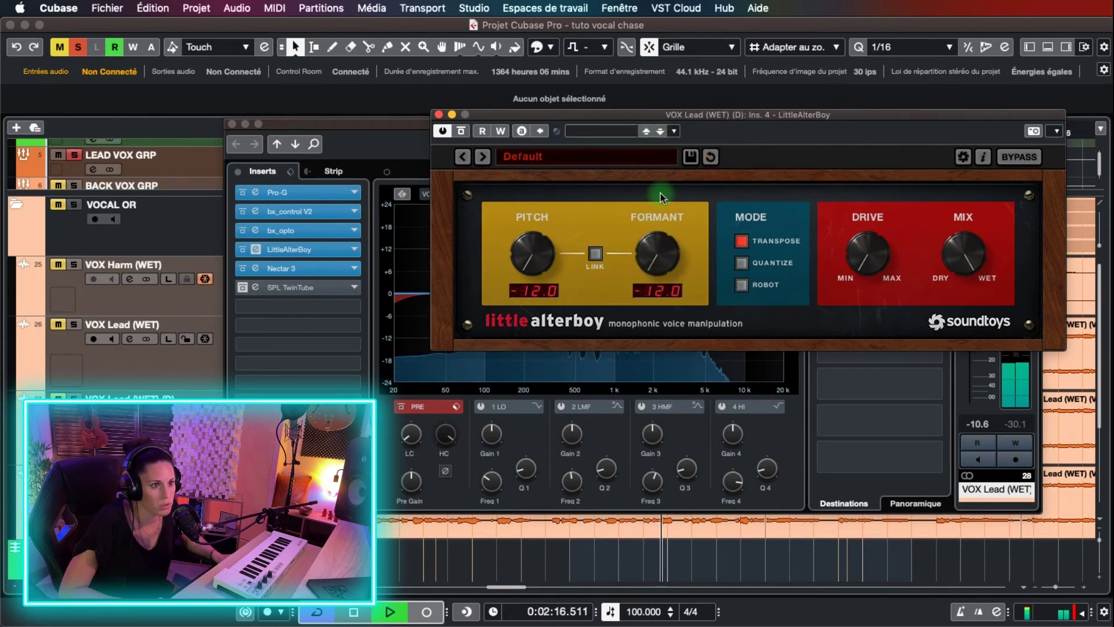
{"action": "left_click", "coordinate": [438, 115]}
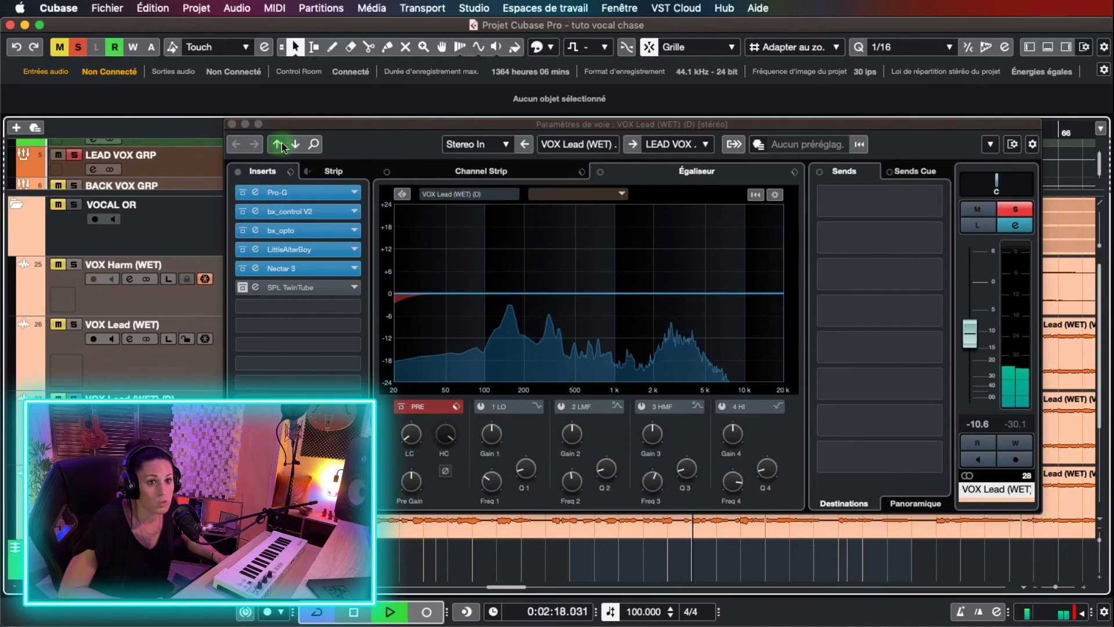
{"action": "left_click", "coordinate": [232, 124]}
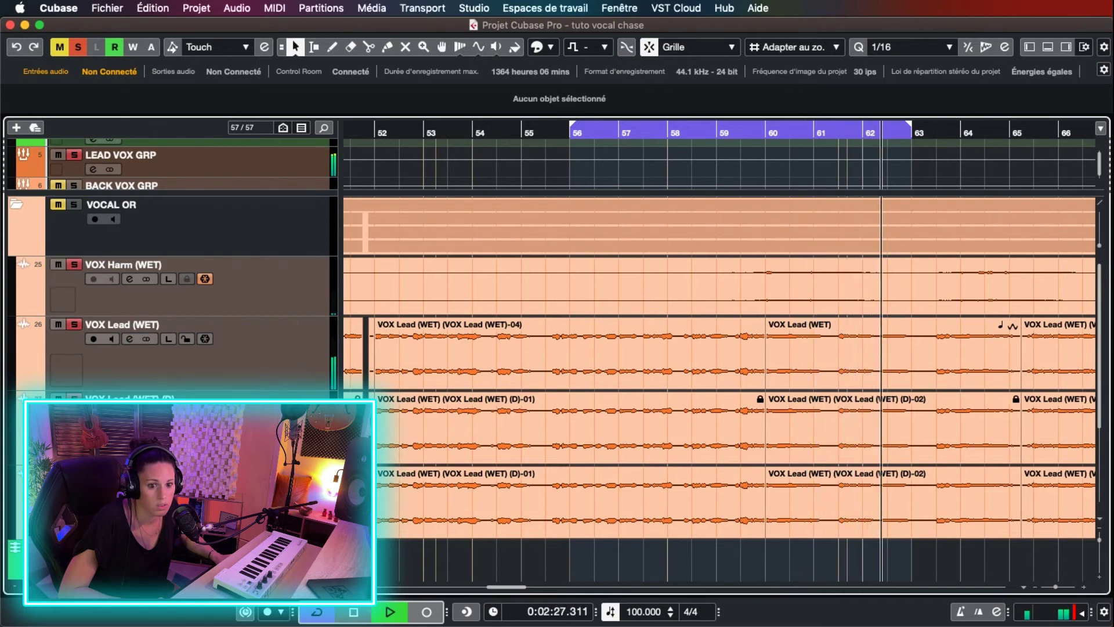
Open Blue Cat's PatchWork on LEAD VOX GRP and show the AVOX CHOIR plug-in in its first parallel chain.
{"action": "key", "text": "e"}
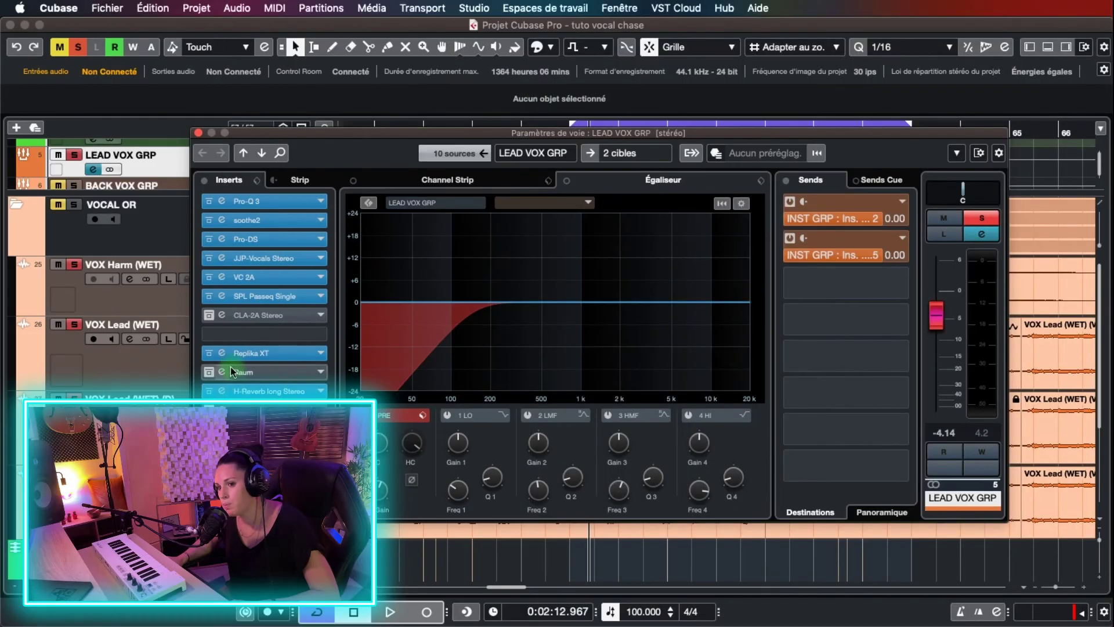
{"action": "left_click", "coordinate": [231, 370]}
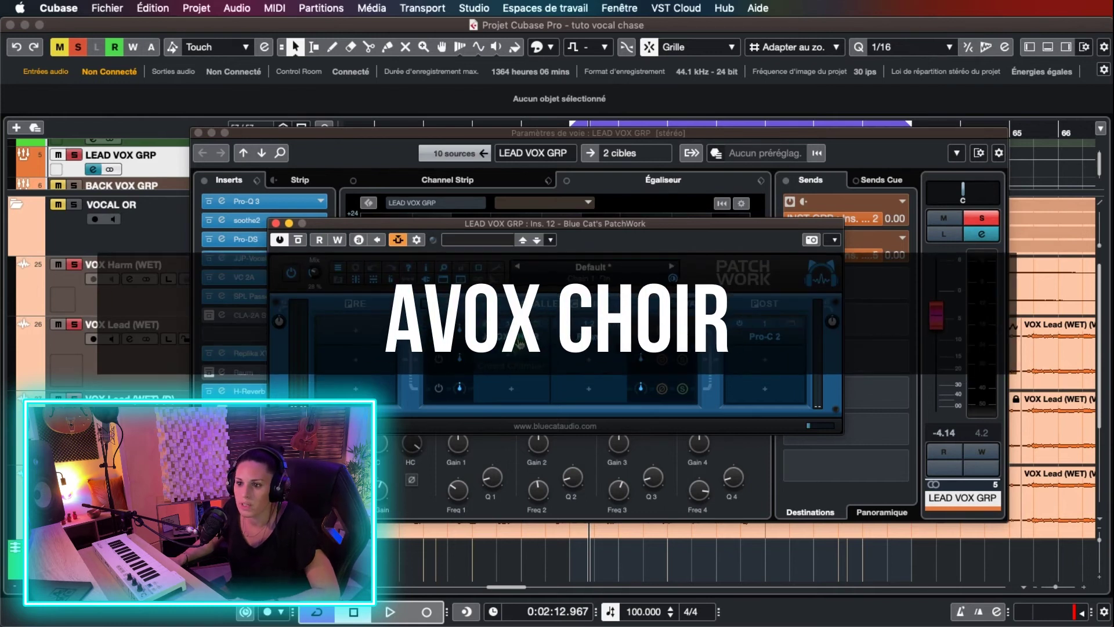
{"action": "left_click", "coordinate": [537, 324]}
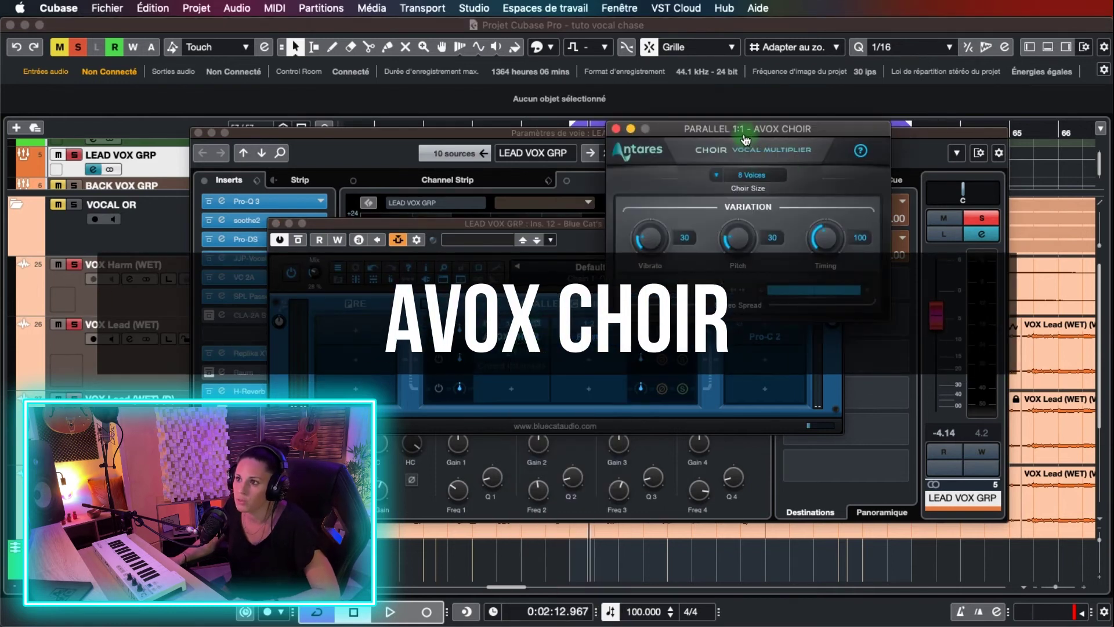
Set PatchWork's Mix to 100 % and play the vocal with the parallel chain's Raum switched off and on.
{"action": "left_click", "coordinate": [313, 274]}
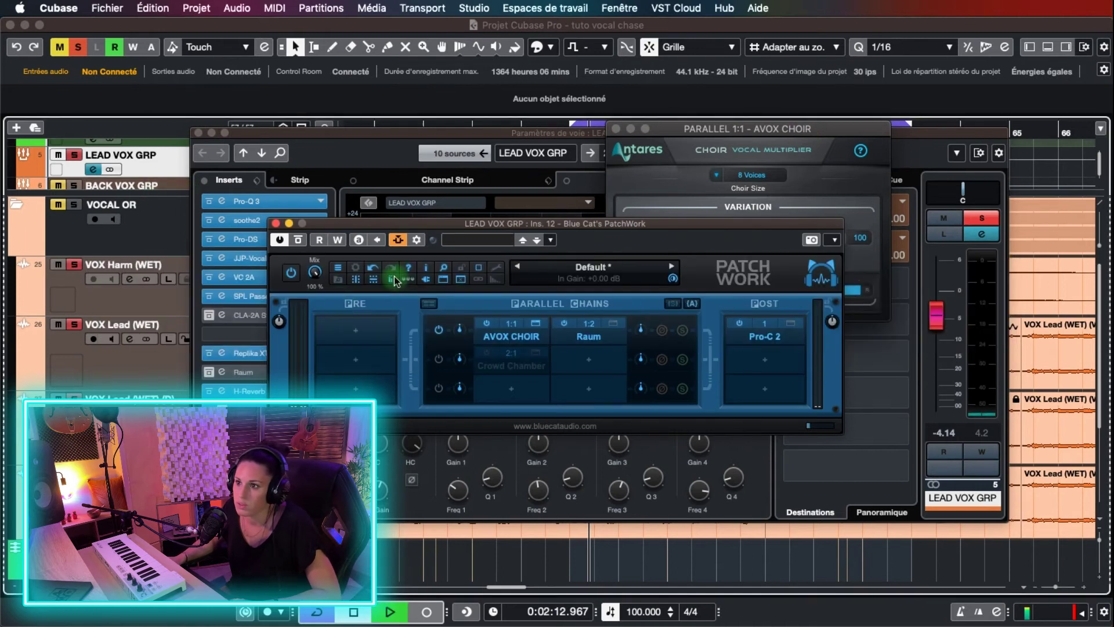
{"action": "key", "text": "space"}
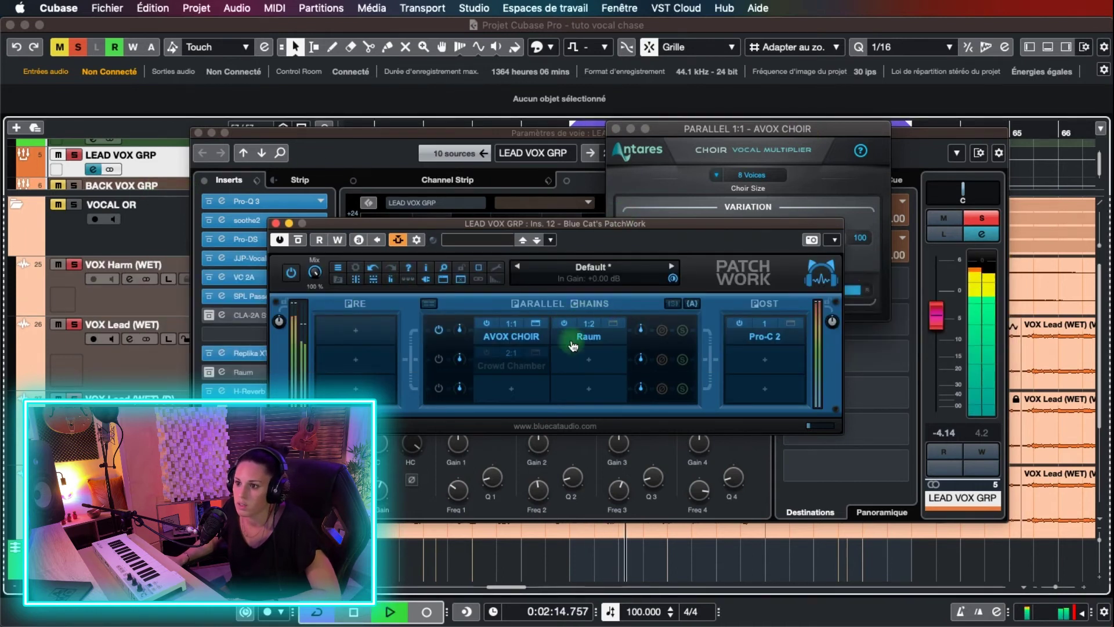
{"action": "left_click", "coordinate": [564, 324]}
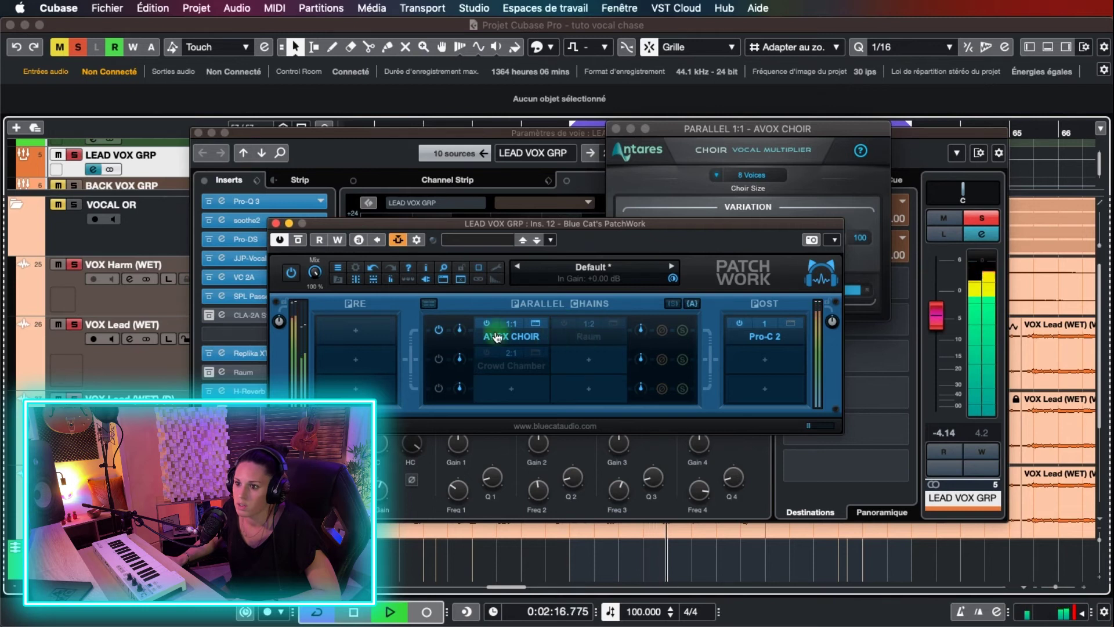
{"action": "left_click", "coordinate": [564, 323]}
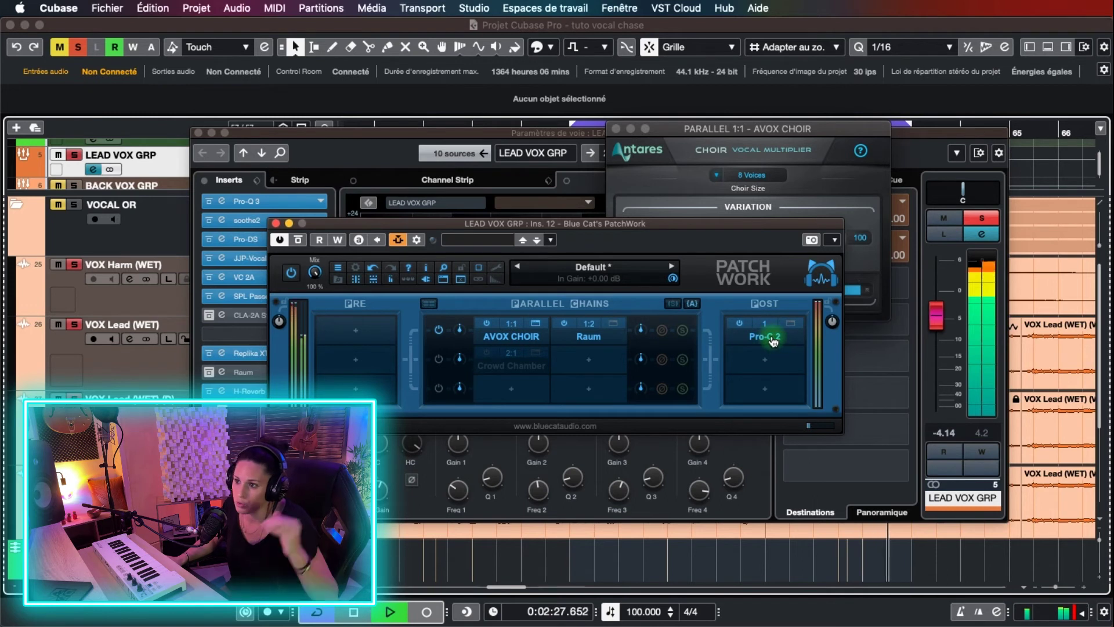
Lower PatchWork's Mix to 16 % and compare the vocal with PatchWork bypassed and active.
{"action": "left_click_drag", "start_coordinate": [316, 280], "coordinate": [322, 348]}
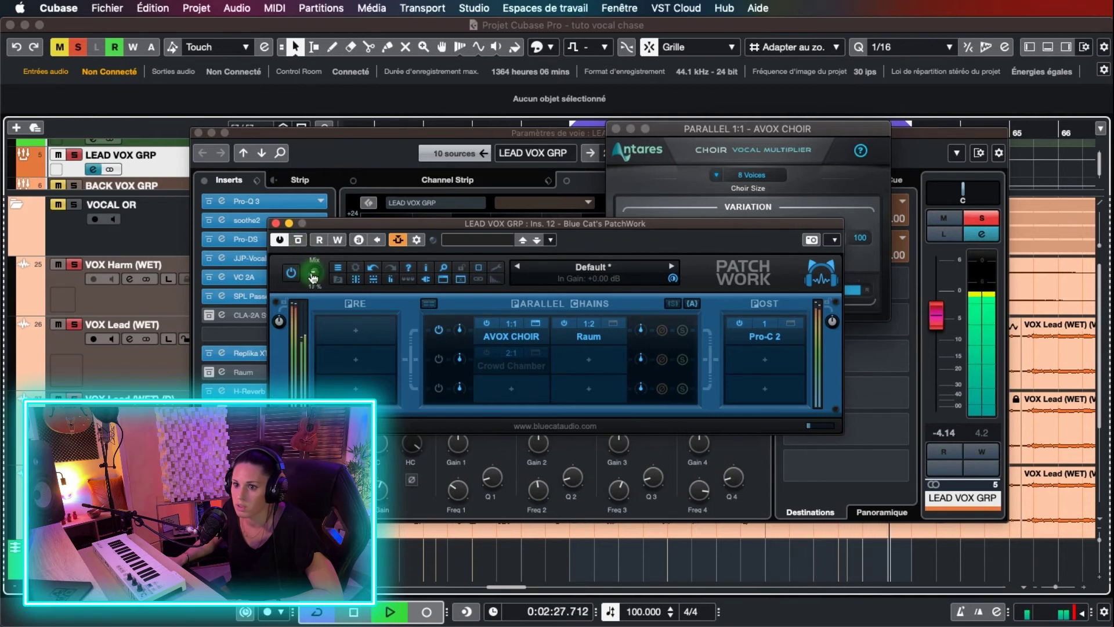
{"action": "left_click", "coordinate": [298, 240]}
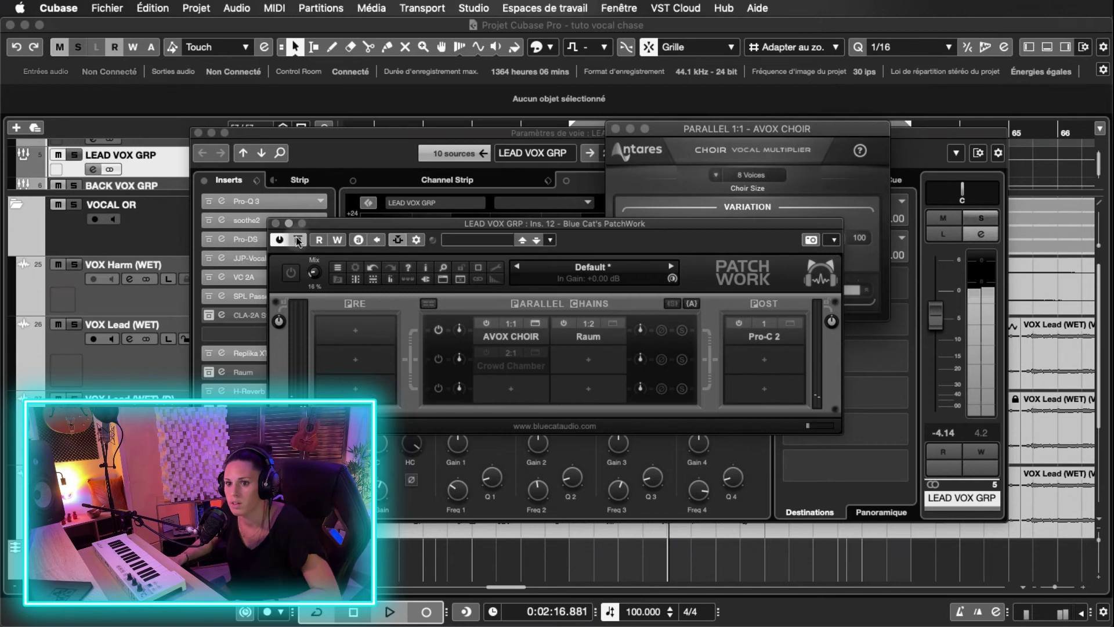
{"action": "left_click", "coordinate": [298, 240]}
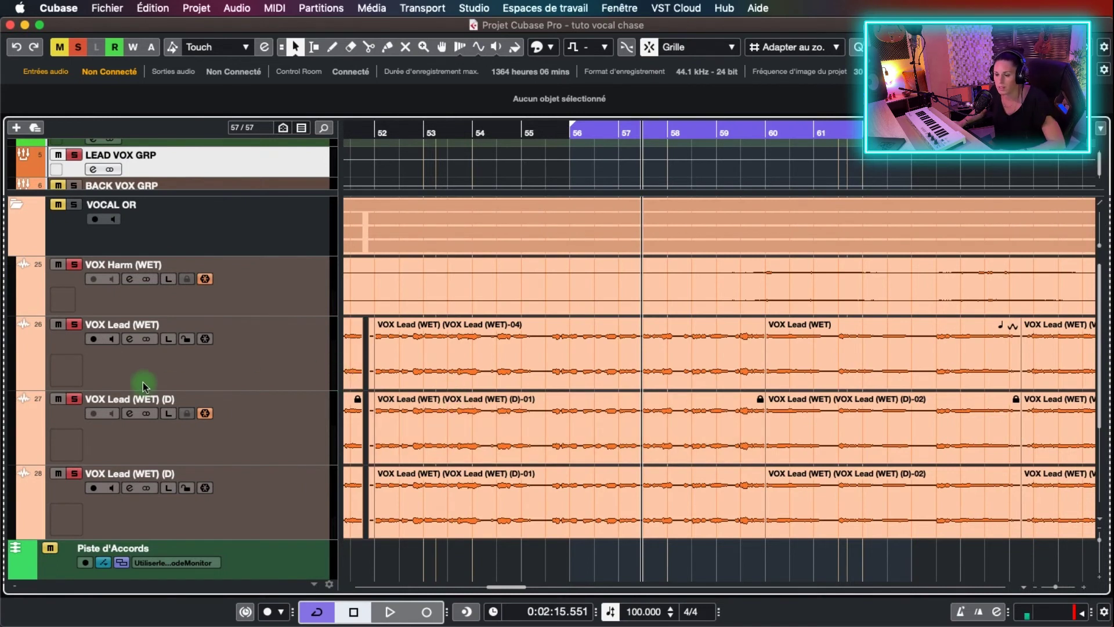
Set the playback position to bar 56 and add the Pro-MB plug-in as the first insert on the Instrumental Chase track.
{"action": "left_click", "coordinate": [559, 129]}
{"action": "scroll", "coordinate": [141, 516], "scroll_direction": "down", "scroll_amount": 3}
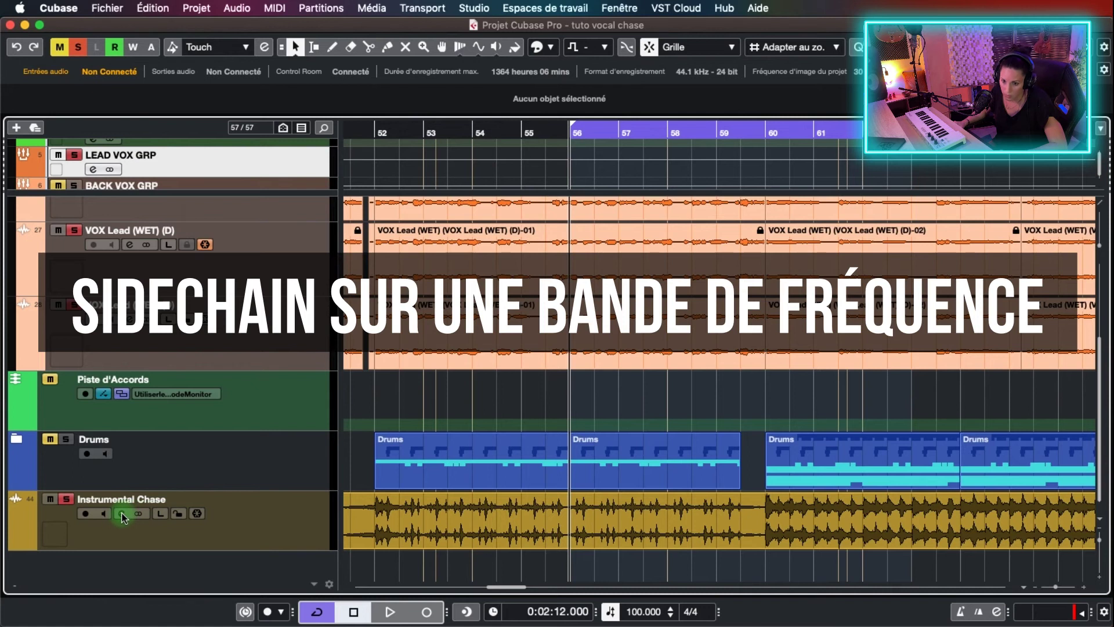
{"action": "left_click", "coordinate": [122, 515]}
{"action": "left_click_drag", "start_coordinate": [325, 144], "coordinate": [348, 157]}
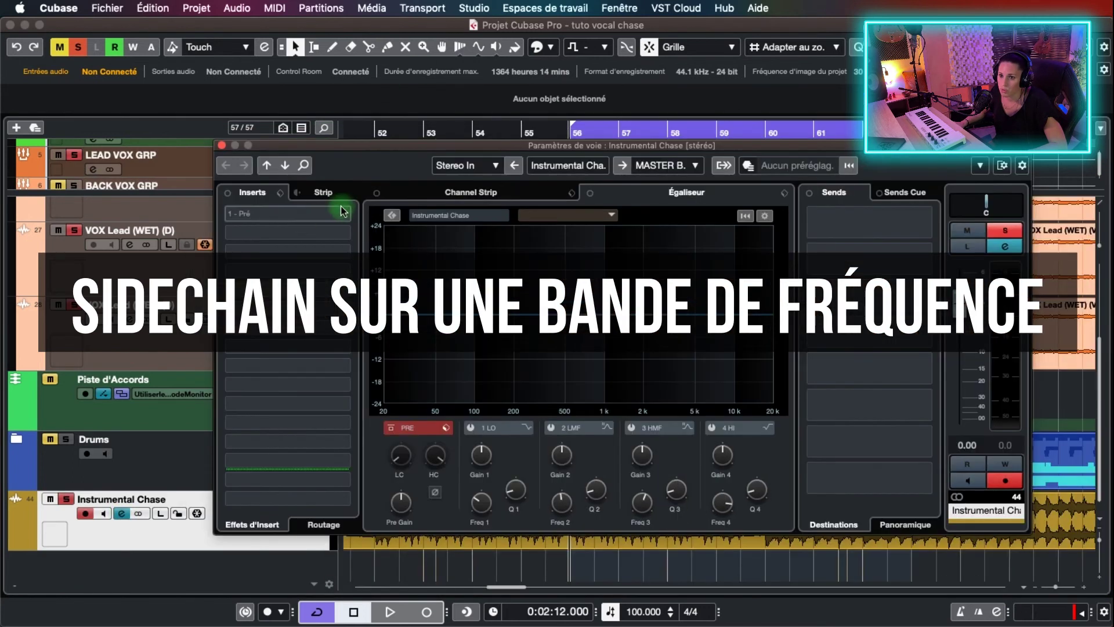
{"action": "left_click", "coordinate": [287, 213]}
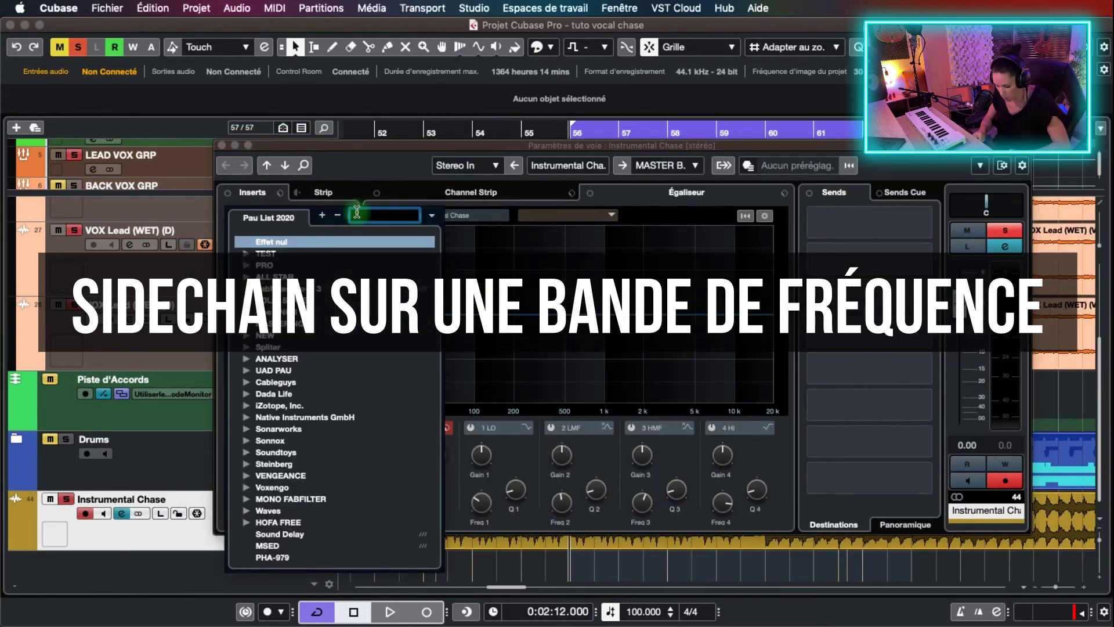
{"action": "type", "text": "pro"}
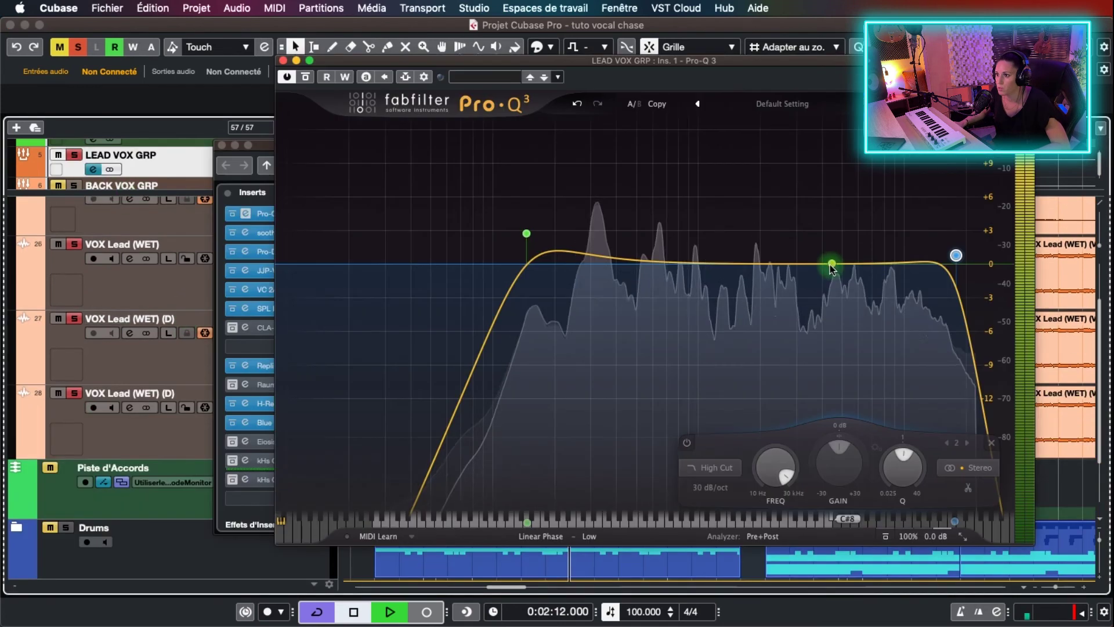
Solo a temporary band at about 4310 Hz in LEAD VOX GRP's Pro-Q 3 and sweep it to listen for the vocal's main frequency range.
{"action": "left_click", "coordinate": [831, 264]}
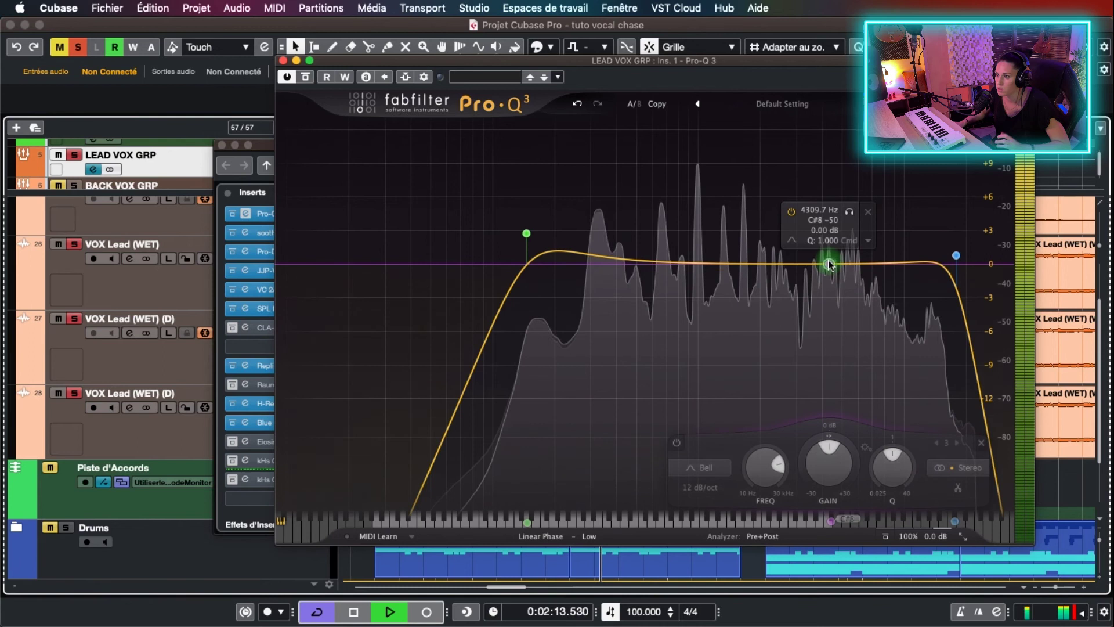
{"action": "left_click", "coordinate": [848, 212]}
{"action": "left_click_drag", "start_coordinate": [849, 213], "coordinate": [780, 209]}
{"action": "left_click", "coordinate": [800, 212]}
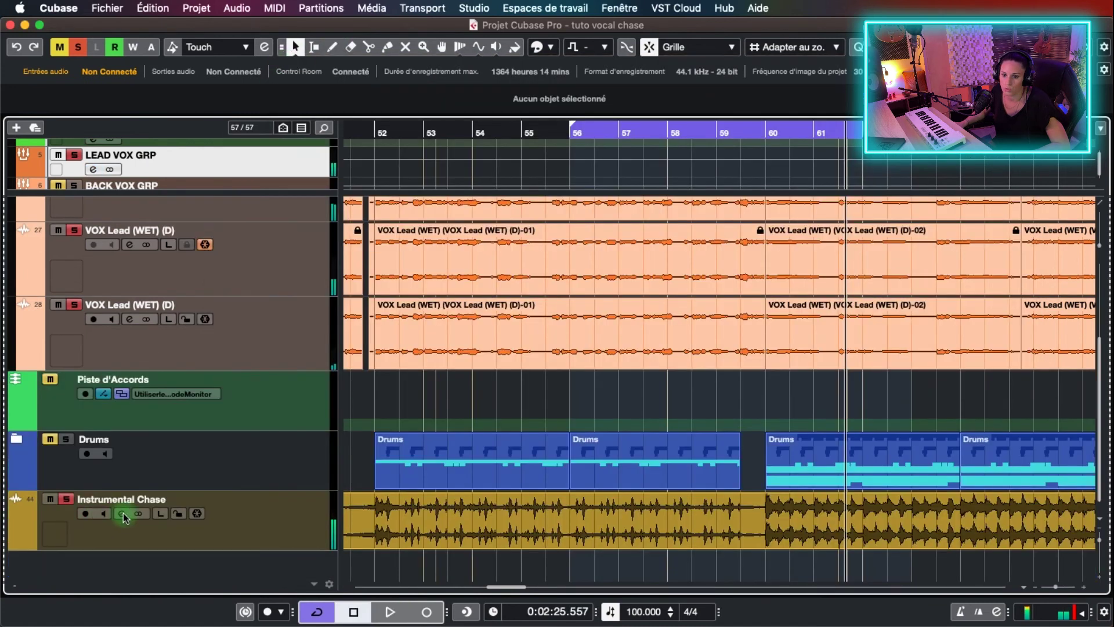
Open Pro-MB on the Instrumental Chase track and create a compression band centred at about 2 kHz.
{"action": "left_click", "coordinate": [122, 514]}
{"action": "left_click", "coordinate": [247, 213]}
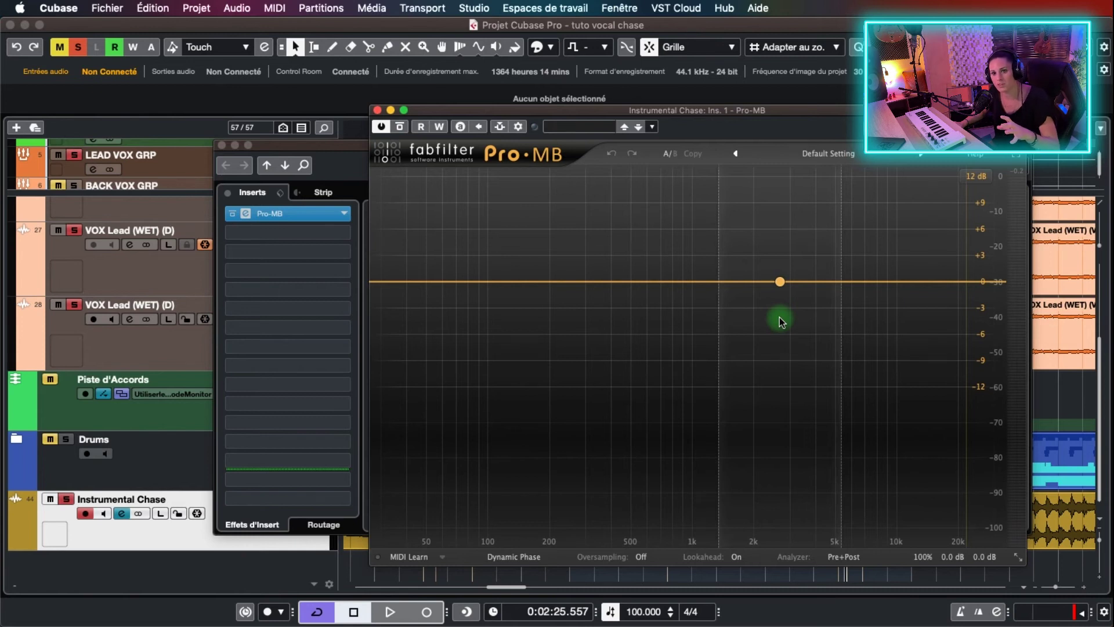
{"action": "left_click_drag", "start_coordinate": [780, 322], "coordinate": [764, 287]}
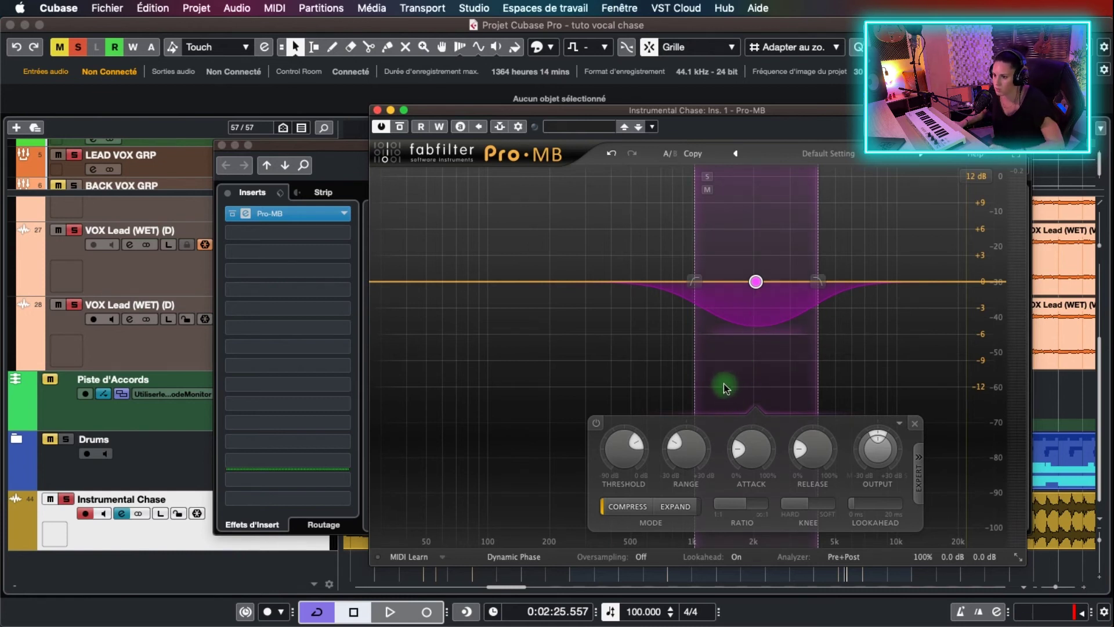
Activate Pro-MB's side-chain input, add LEAD VOX GRP as its source, and show the band's expert settings with the external side chain.
{"action": "left_click", "coordinate": [514, 129]}
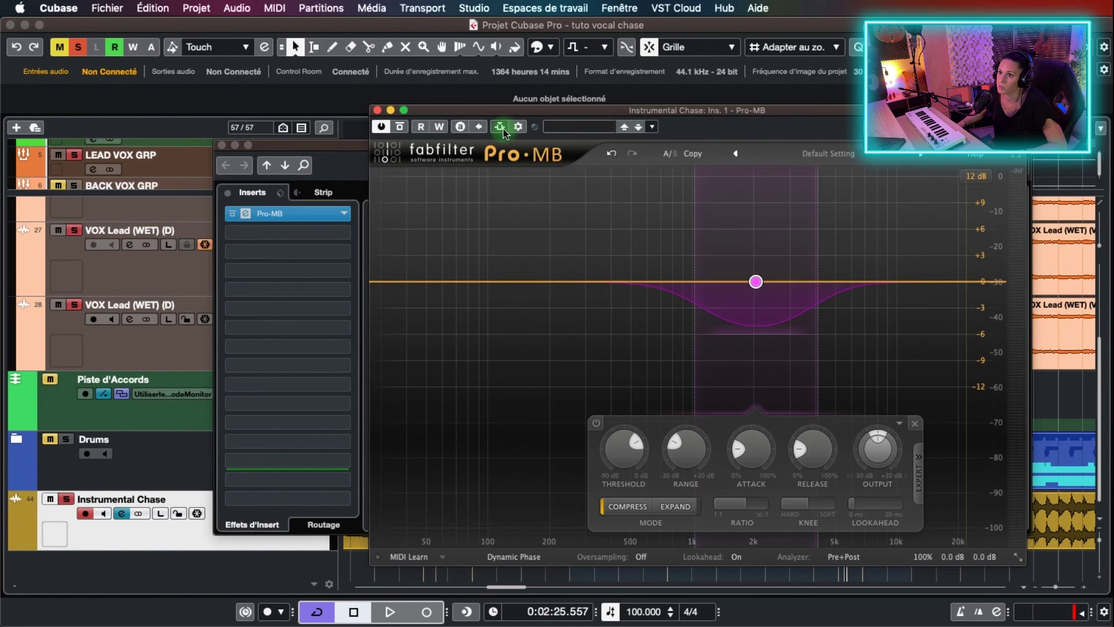
{"action": "left_click", "coordinate": [518, 128]}
{"action": "left_click", "coordinate": [742, 282]}
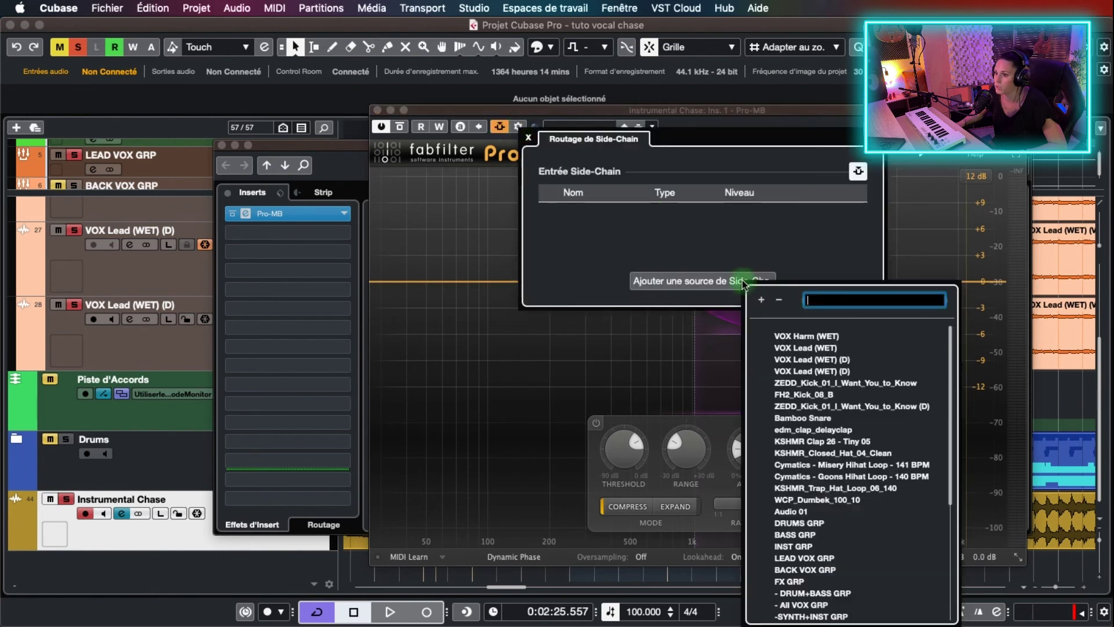
{"action": "left_click", "coordinate": [885, 300]}
{"action": "type", "text": "vo"}
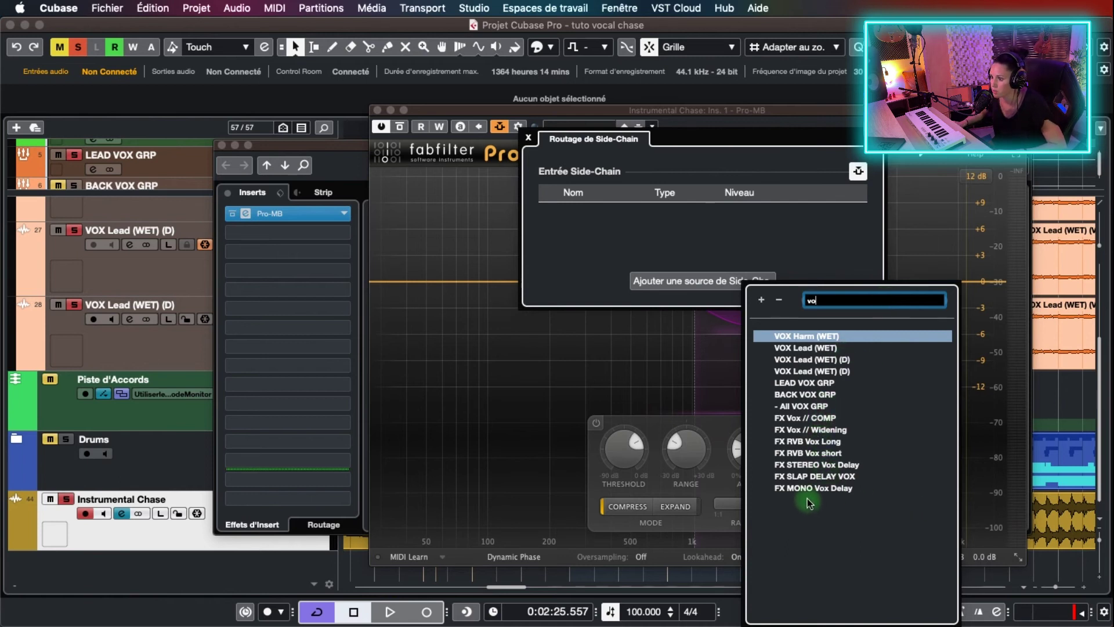
{"action": "left_click", "coordinate": [803, 384]}
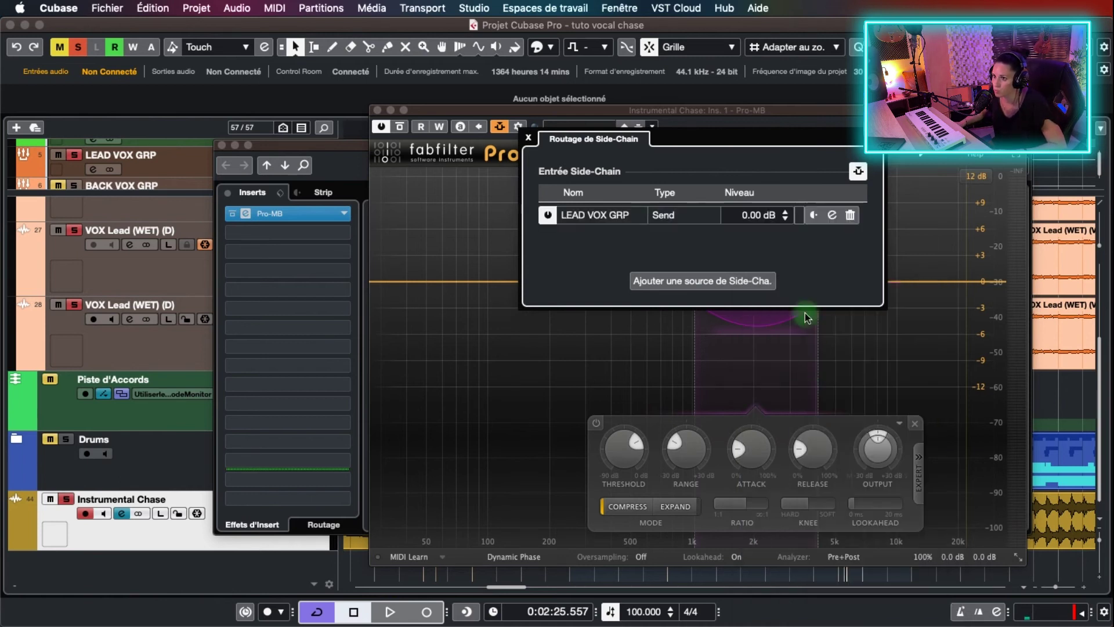
{"action": "left_click", "coordinate": [532, 126]}
{"action": "left_click", "coordinate": [918, 464]}
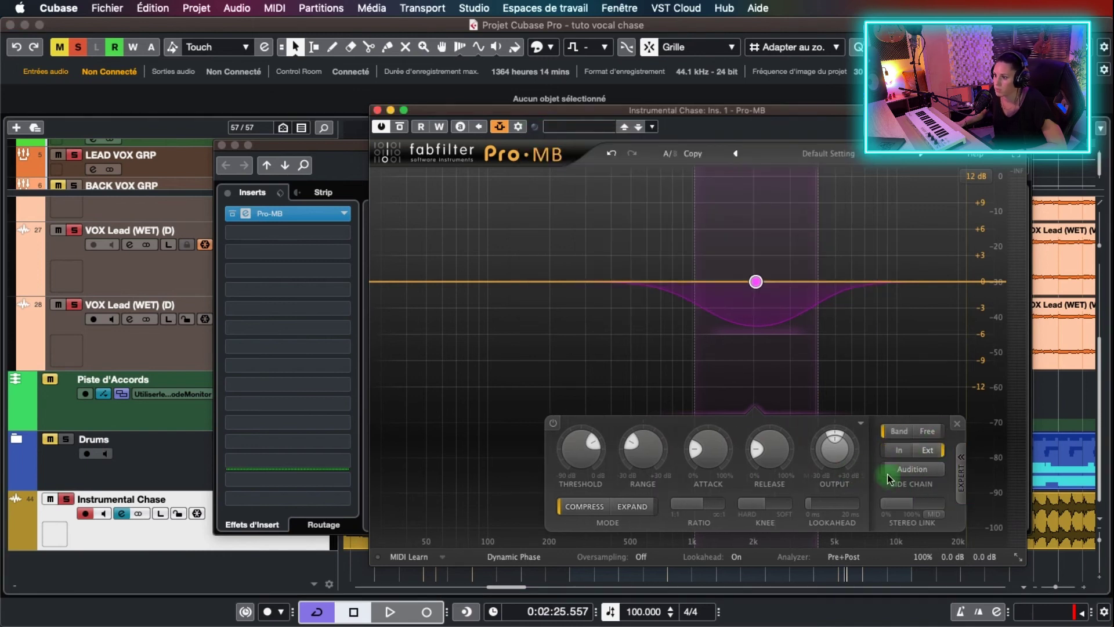
Lower the band's threshold to about -24 dB, adjust its ratio, and move its centre slightly below 2 kHz during playback.
{"action": "left_click_drag", "start_coordinate": [756, 282], "coordinate": [755, 282]}
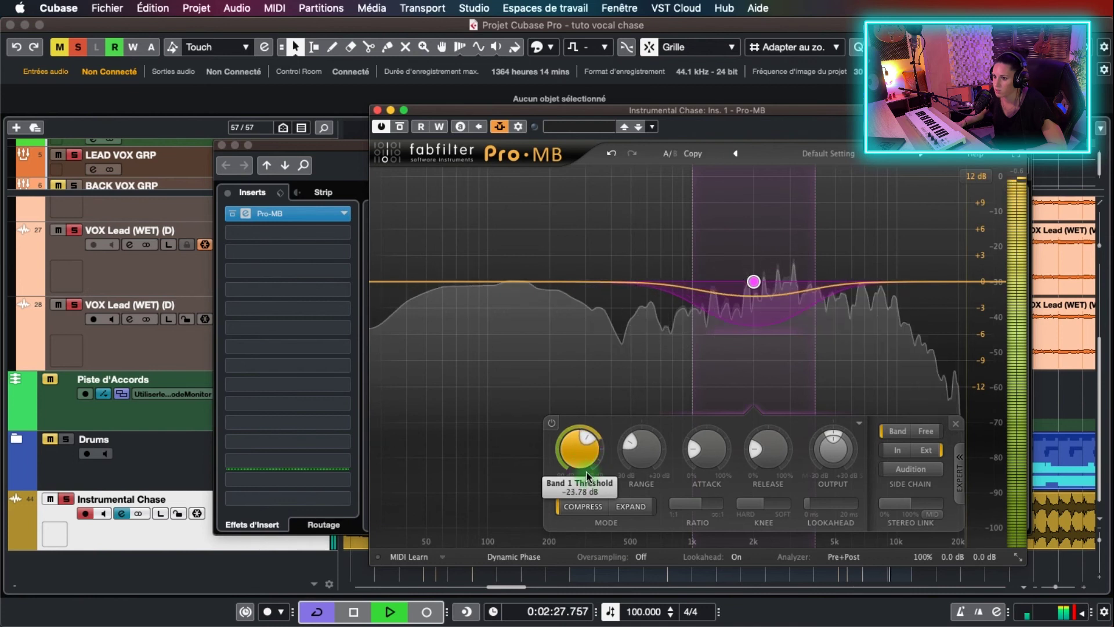
{"action": "left_click_drag", "start_coordinate": [585, 467], "coordinate": [585, 471]}
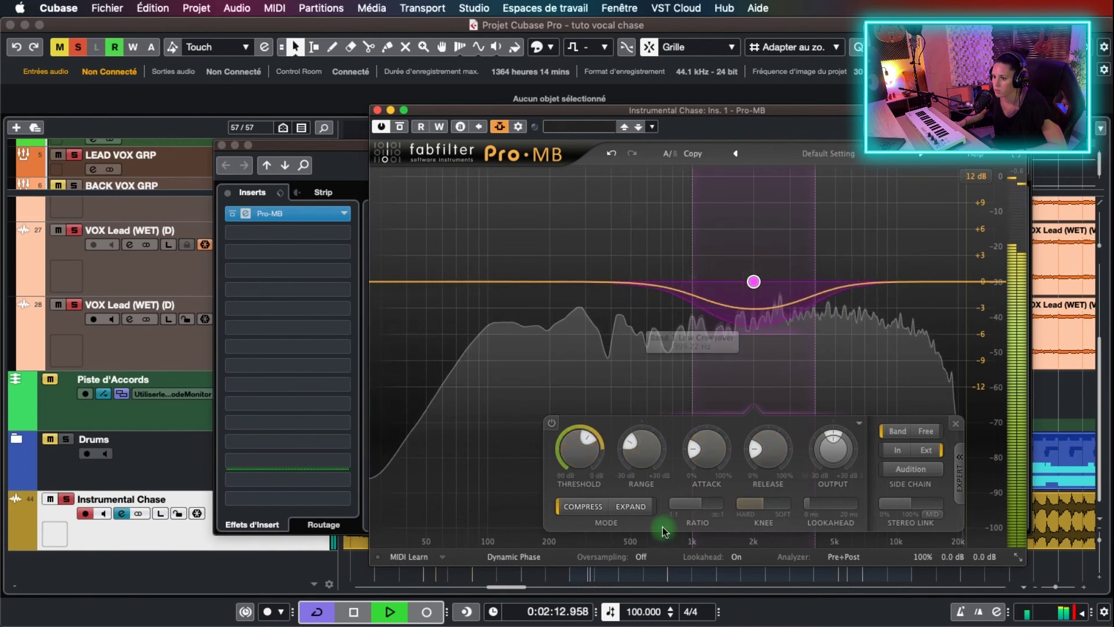
{"action": "left_click_drag", "start_coordinate": [700, 508], "coordinate": [687, 517]}
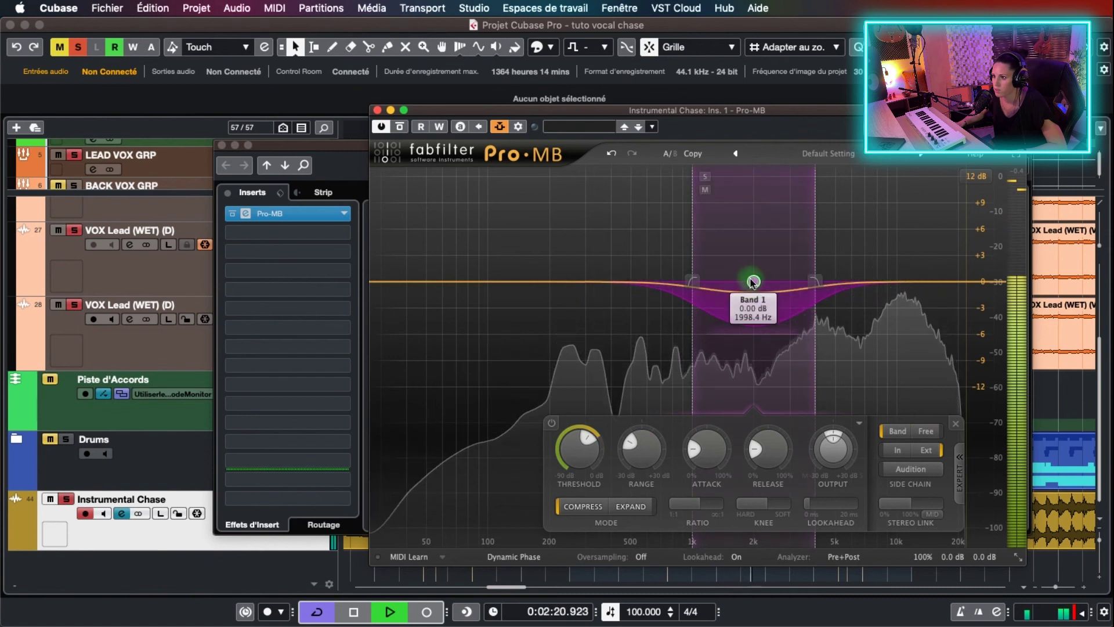
{"action": "mouse_move", "coordinate": [754, 282]}
{"action": "left_mouse_down"}
{"action": "mouse_move", "coordinate": [780, 285]}
{"action": "mouse_move", "coordinate": [747, 286]}
{"action": "left_mouse_up"}
Compare the instrumental with Pro-MB bypassed and active during playback.
{"action": "left_click", "coordinate": [400, 127]}
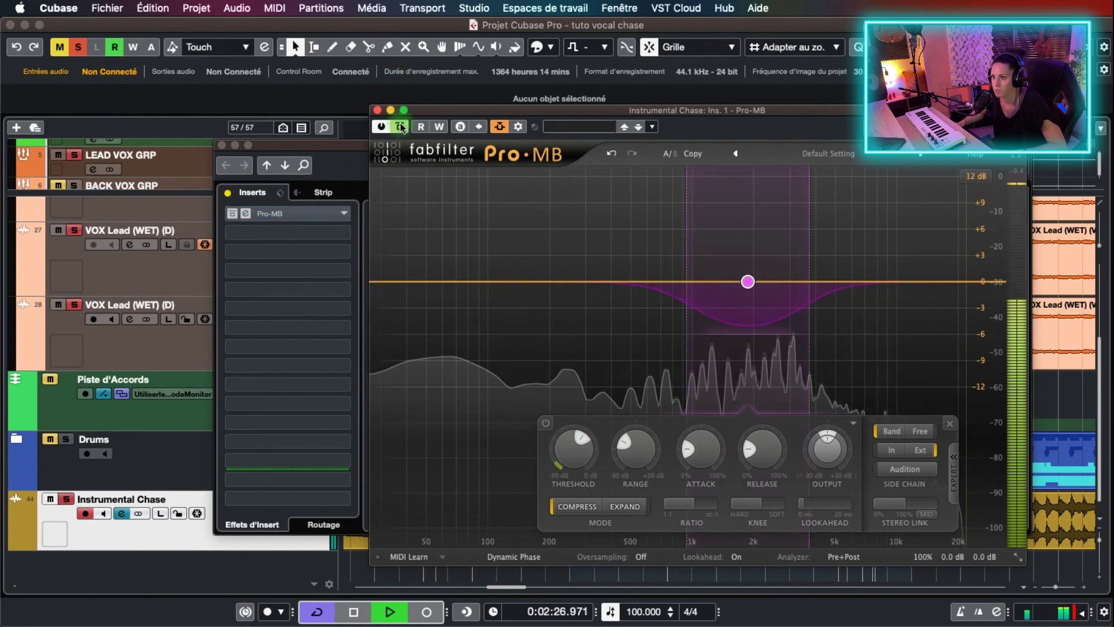
{"action": "key", "text": "space"}
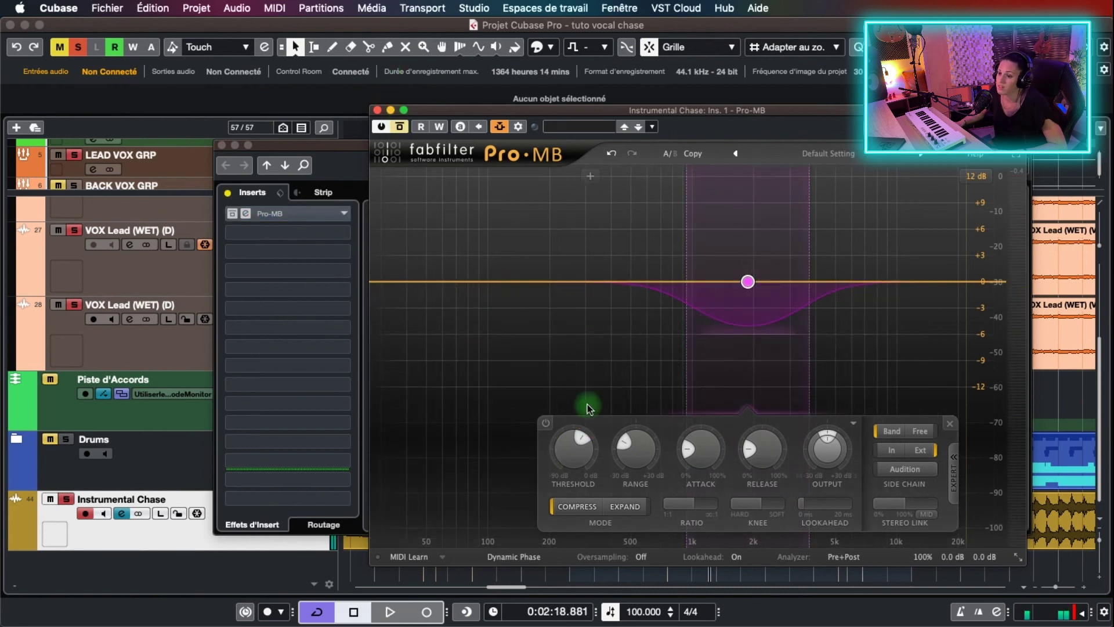
{"action": "left_click", "coordinate": [400, 127]}
{"action": "key", "text": "space"}
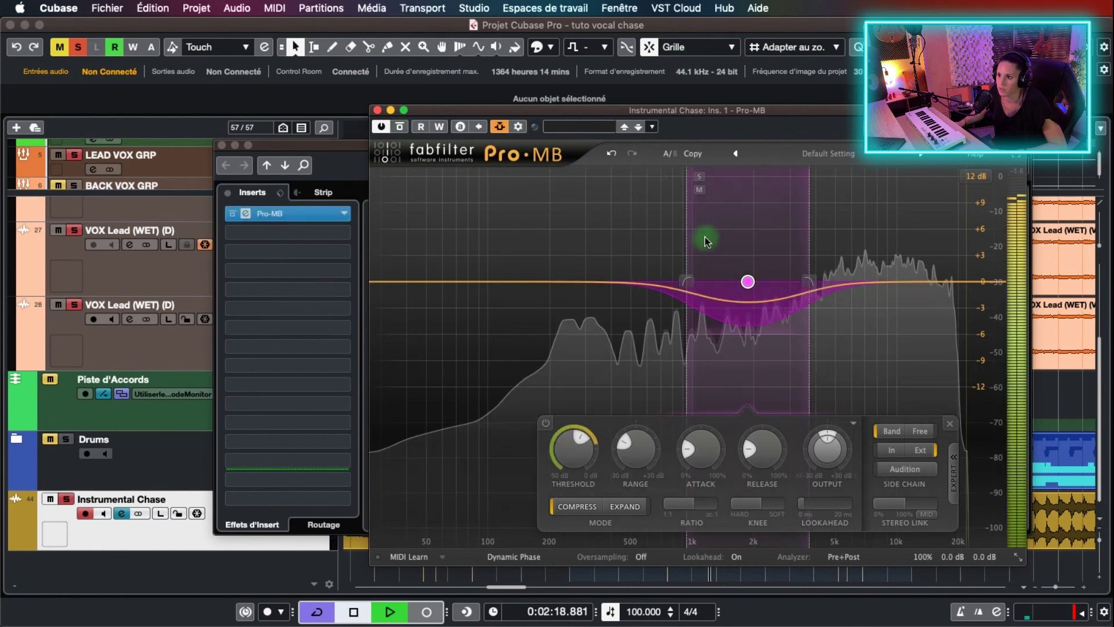
Try an exaggerated band threshold of about -41 dB, and bring it back to about -26 dB.
{"action": "mouse_move", "coordinate": [582, 457]}
{"action": "left_mouse_down"}
{"action": "mouse_move", "coordinate": [563, 468]}
{"action": "mouse_move", "coordinate": [561, 458]}
{"action": "left_mouse_up"}
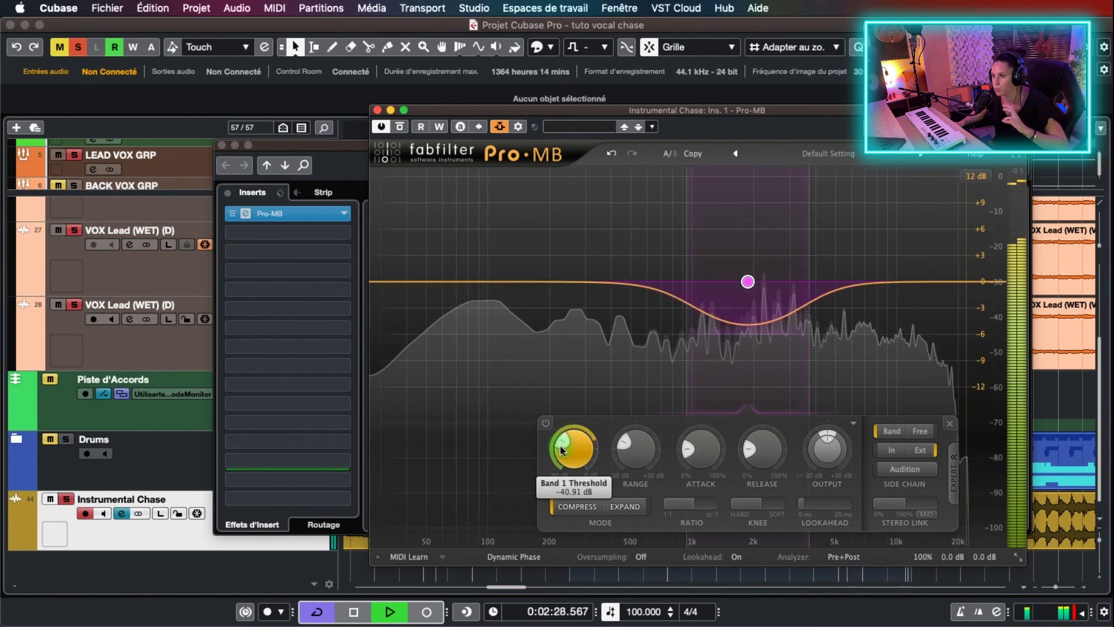
{"action": "left_click_drag", "start_coordinate": [576, 443], "coordinate": [573, 376]}
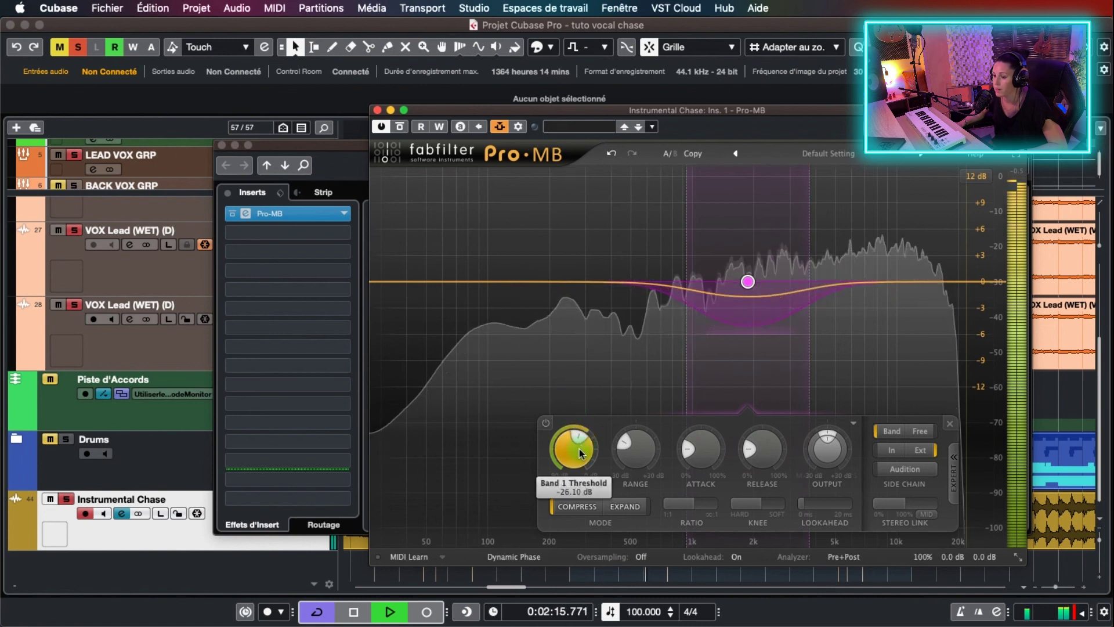
{"action": "left_click_drag", "start_coordinate": [573, 446], "coordinate": [576, 451]}
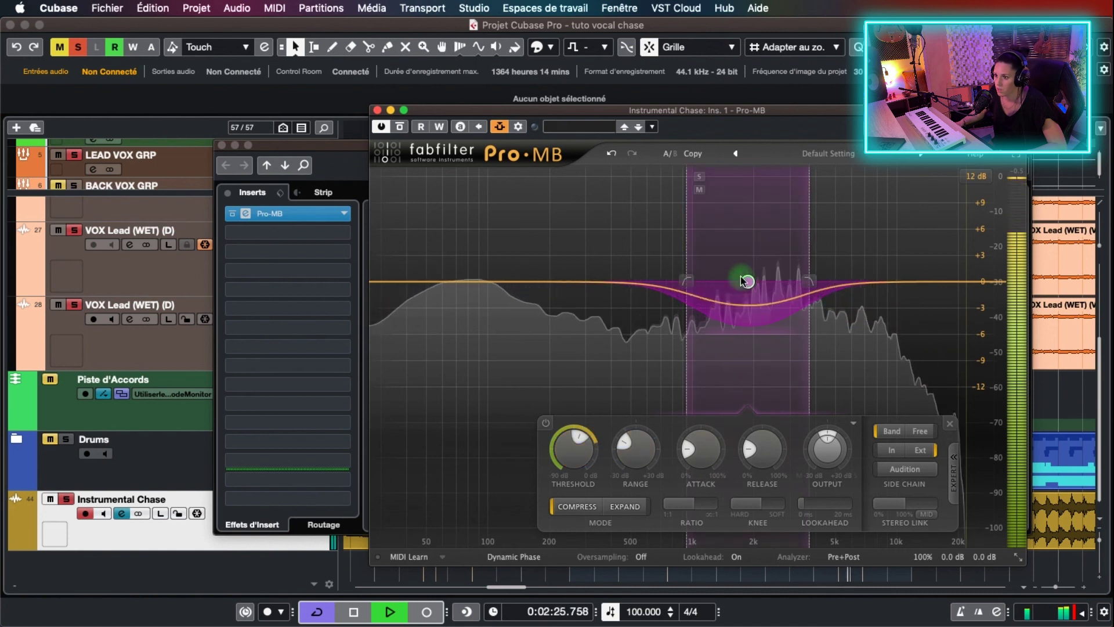
Widen the Pro-MB band by raising its upper crossover above 5 kHz, and move its lower crossover slightly up.
{"action": "left_click_drag", "start_coordinate": [797, 283], "coordinate": [855, 281]}
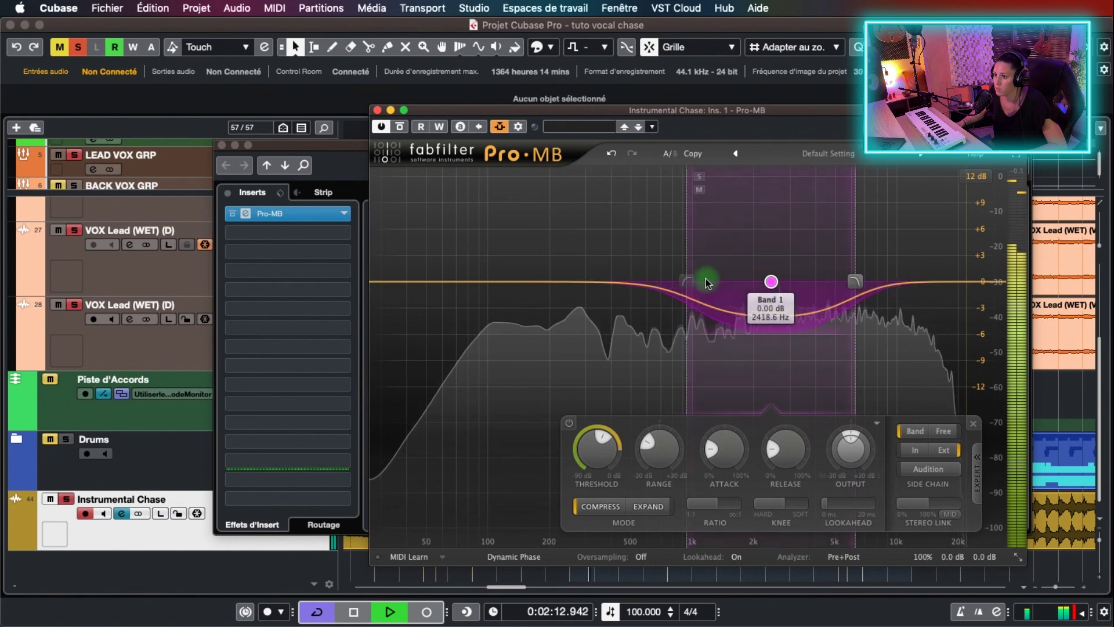
{"action": "left_click_drag", "start_coordinate": [686, 285], "coordinate": [698, 281]}
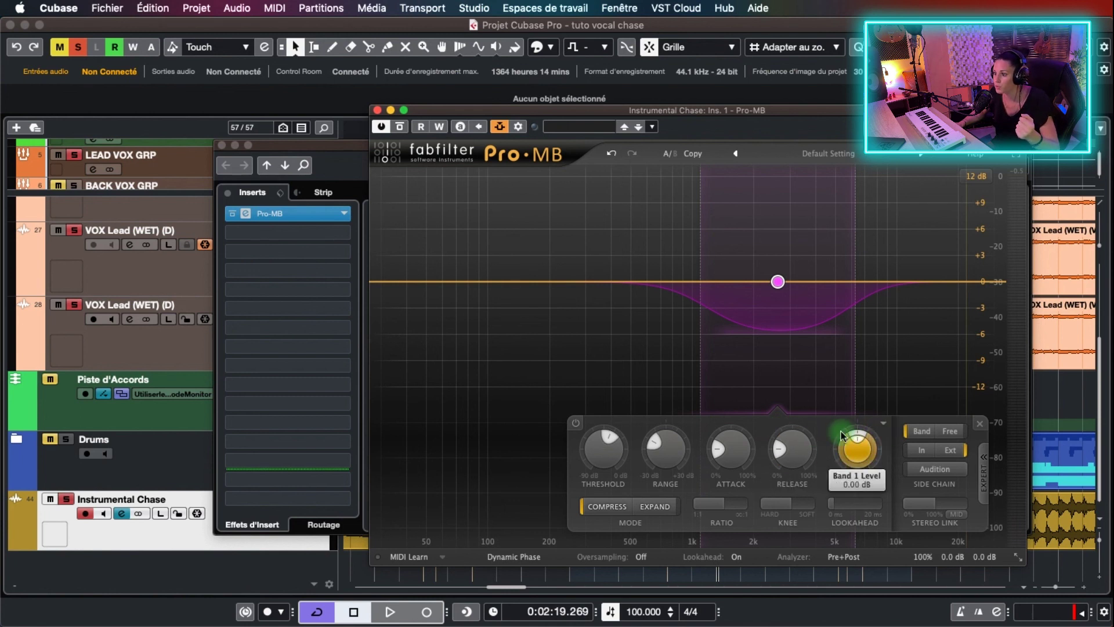
{"action": "mouse_move", "coordinate": [844, 446]}
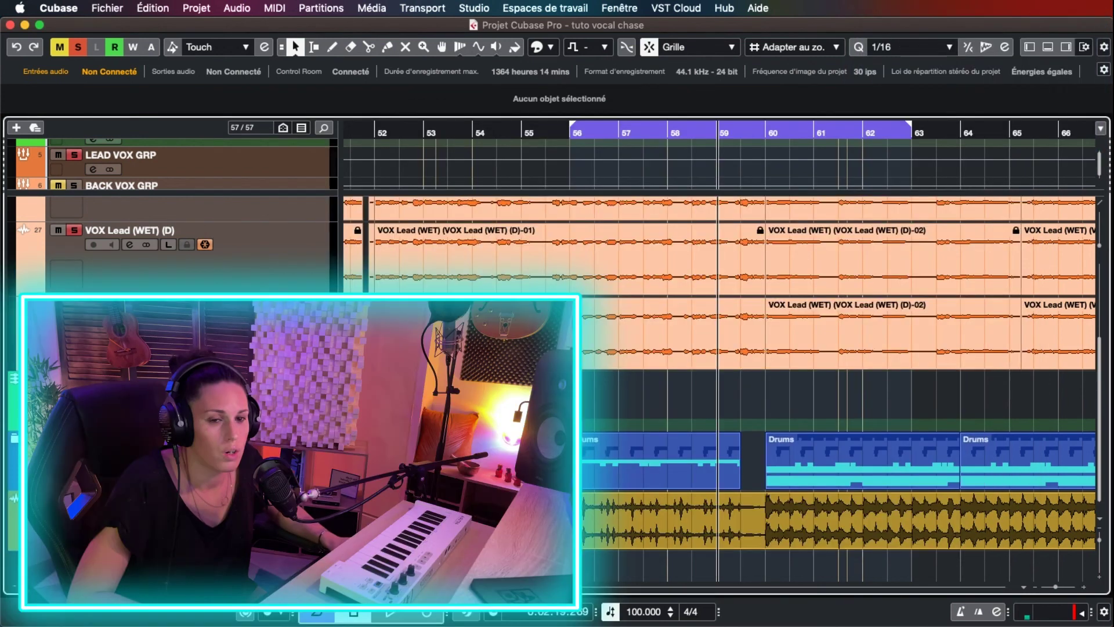
Open the LEAD VOX GRP channel settings and compare the vocal with all inserts bypassed and active.
{"action": "scroll", "coordinate": [696, 348], "scroll_direction": "up", "scroll_amount": 3}
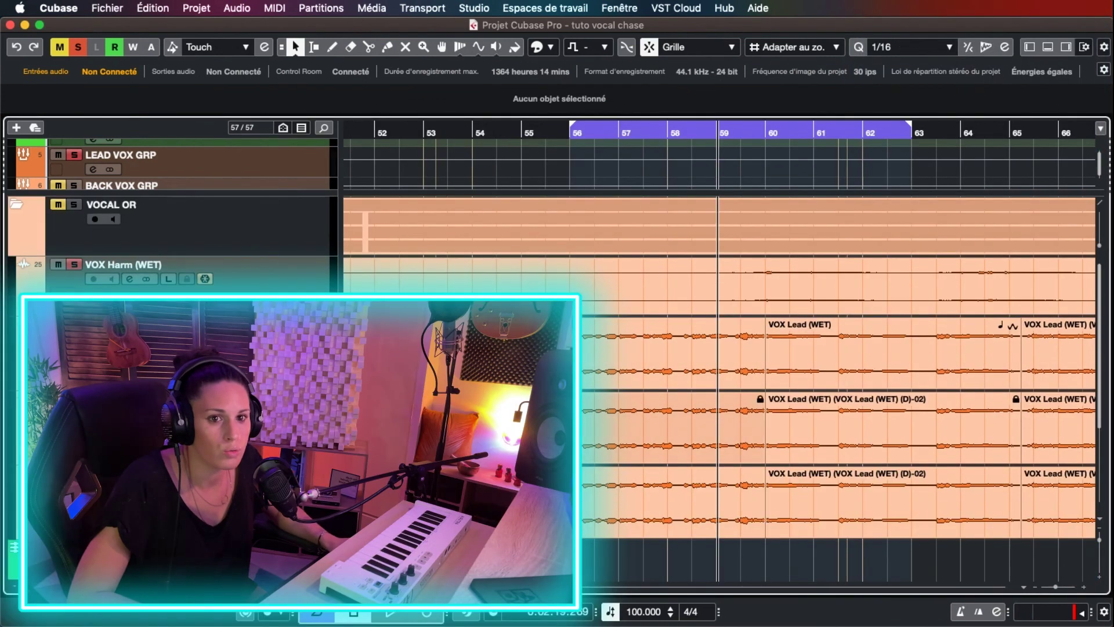
{"action": "left_click", "coordinate": [92, 169]}
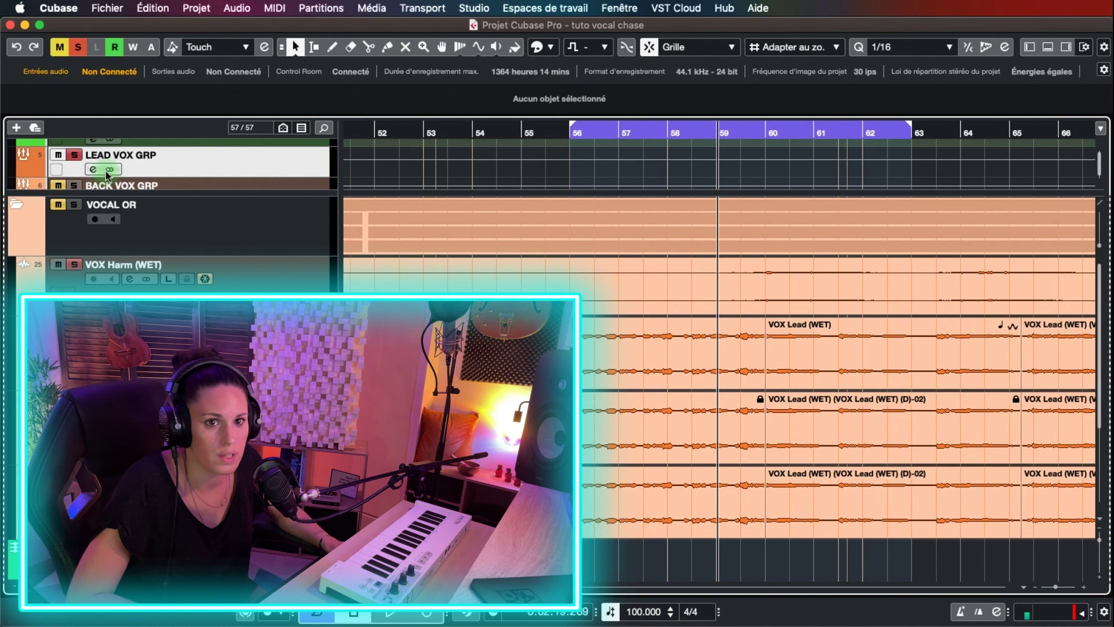
{"action": "left_click", "coordinate": [227, 192]}
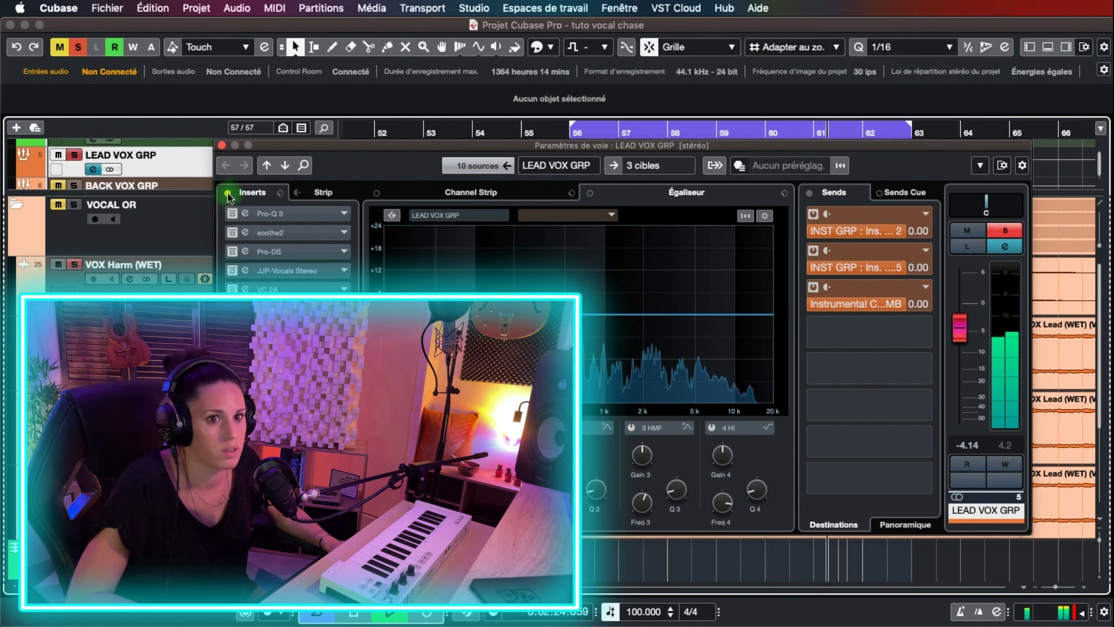
{"action": "left_click", "coordinate": [228, 195]}
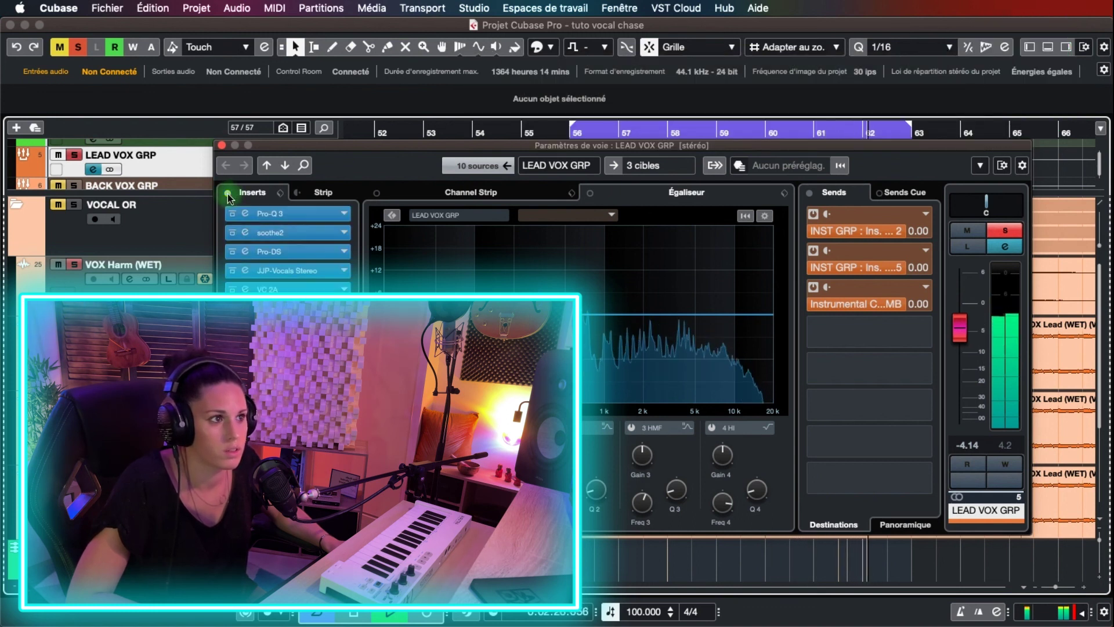